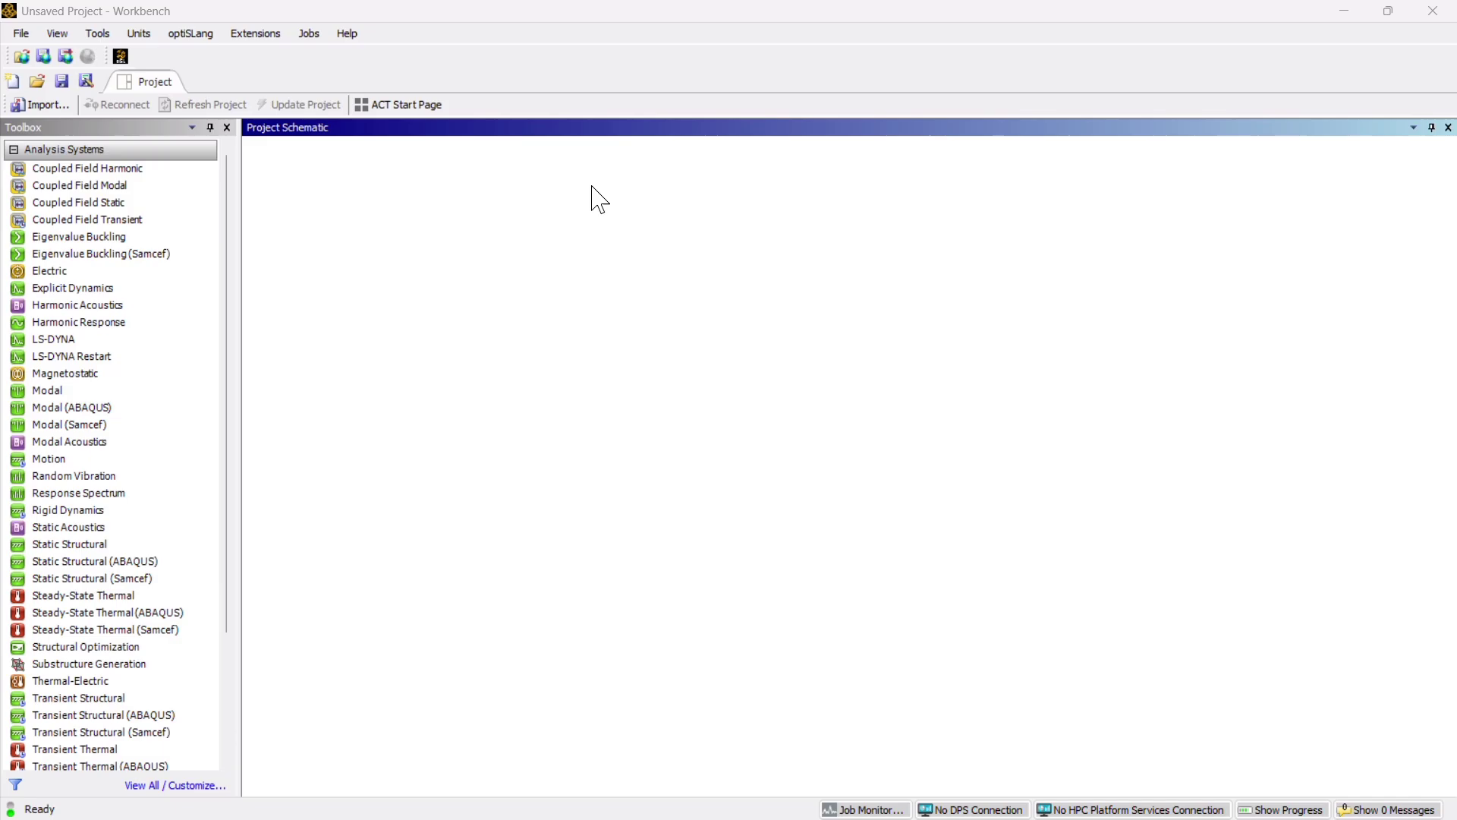
- Add a Transient Structural analysis system to the empty project schematic
click(15, 151)
click(18, 152)
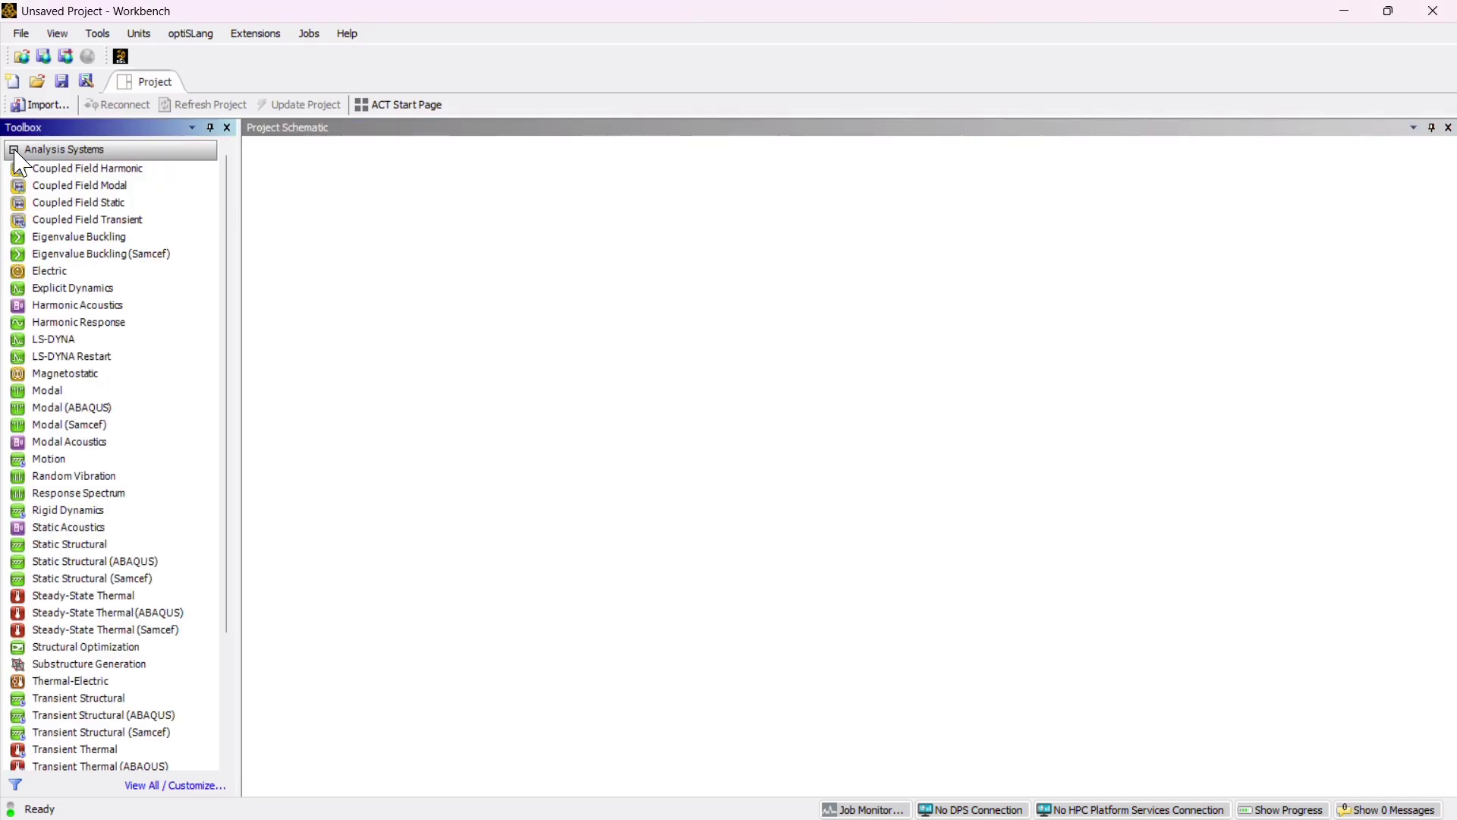
scroll(76, 562, down, 3)
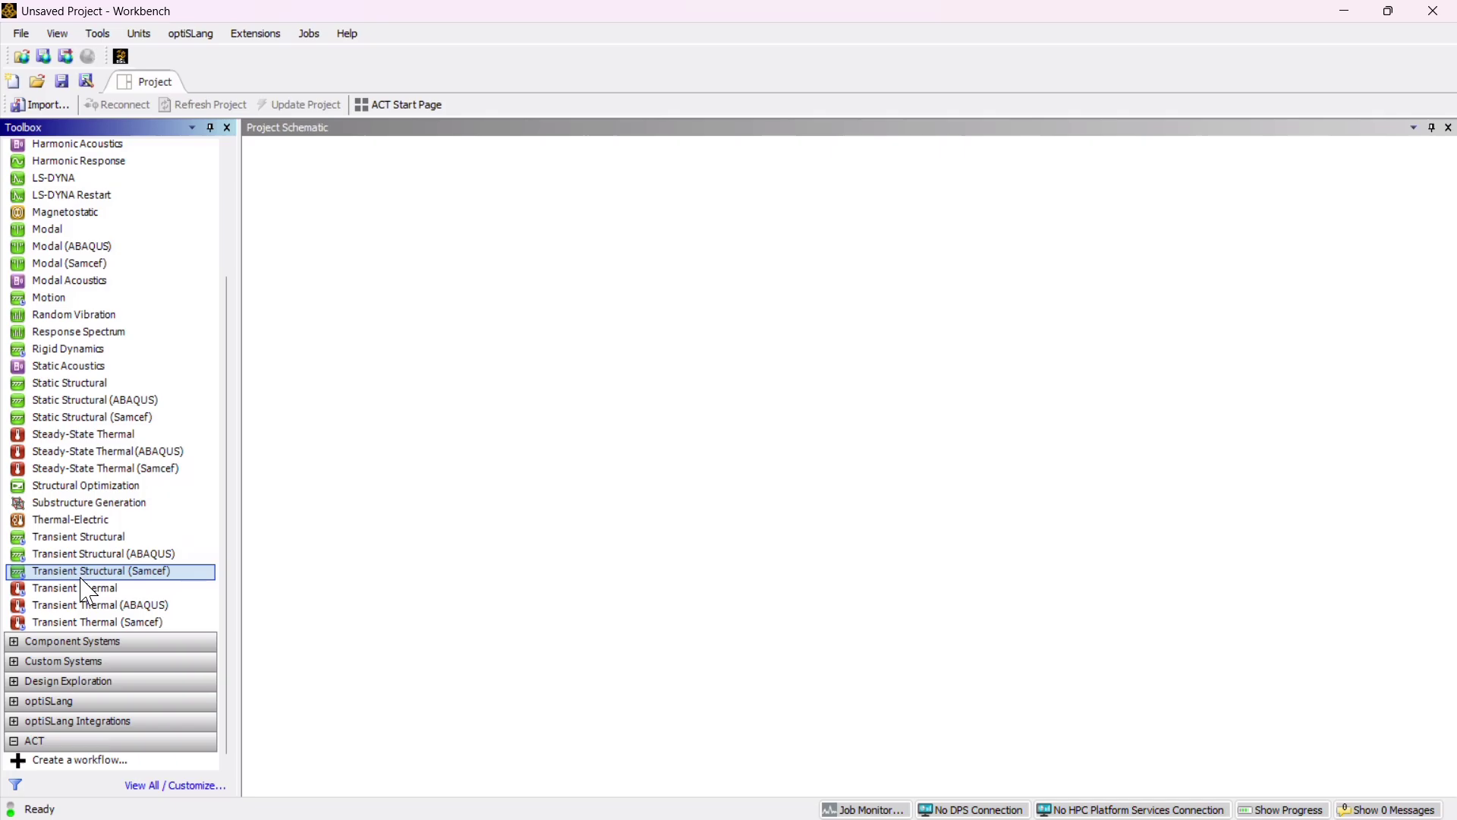
scroll(80, 536, up, 3)
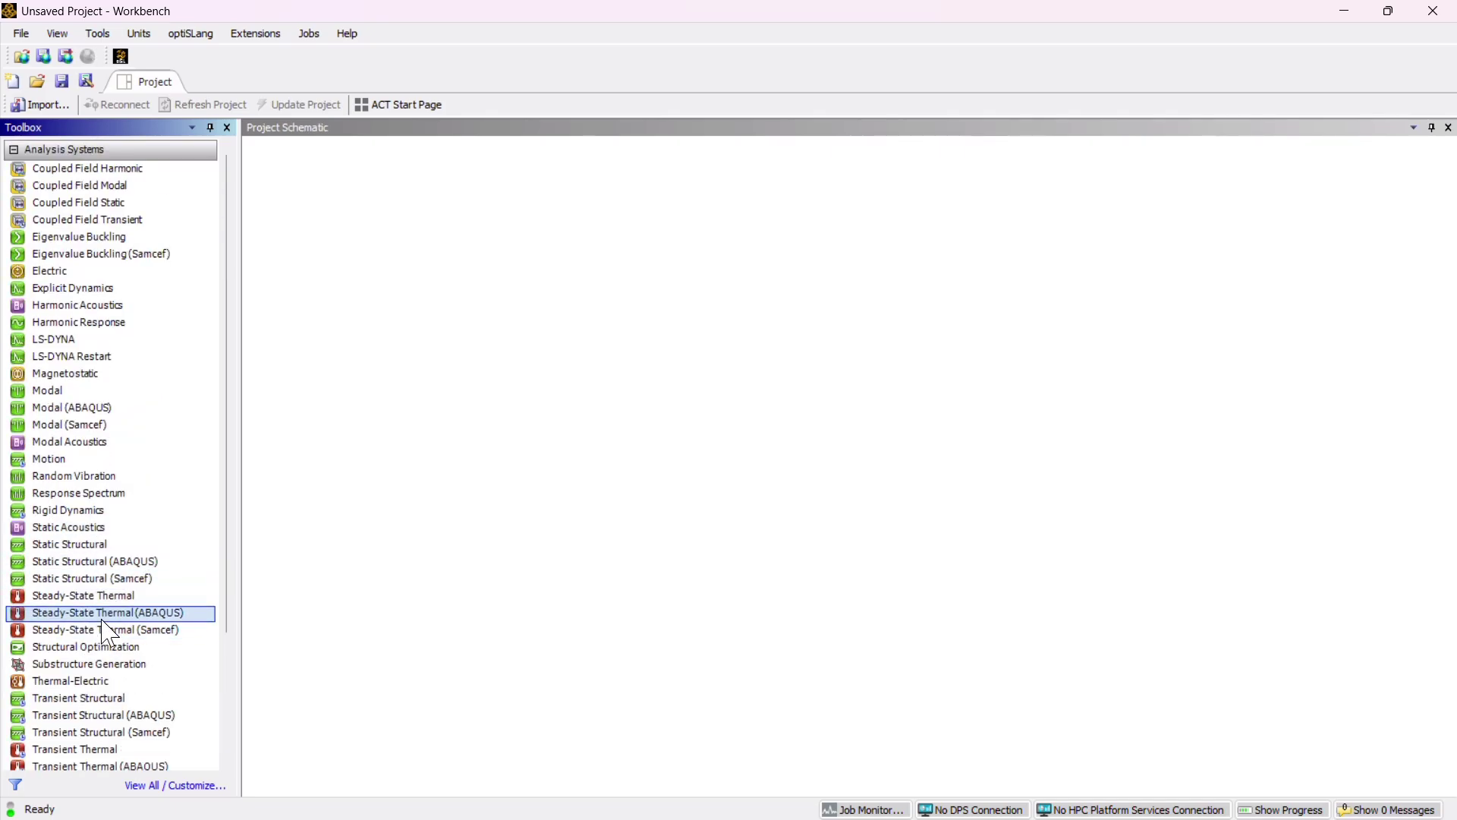
double_click(109, 696)
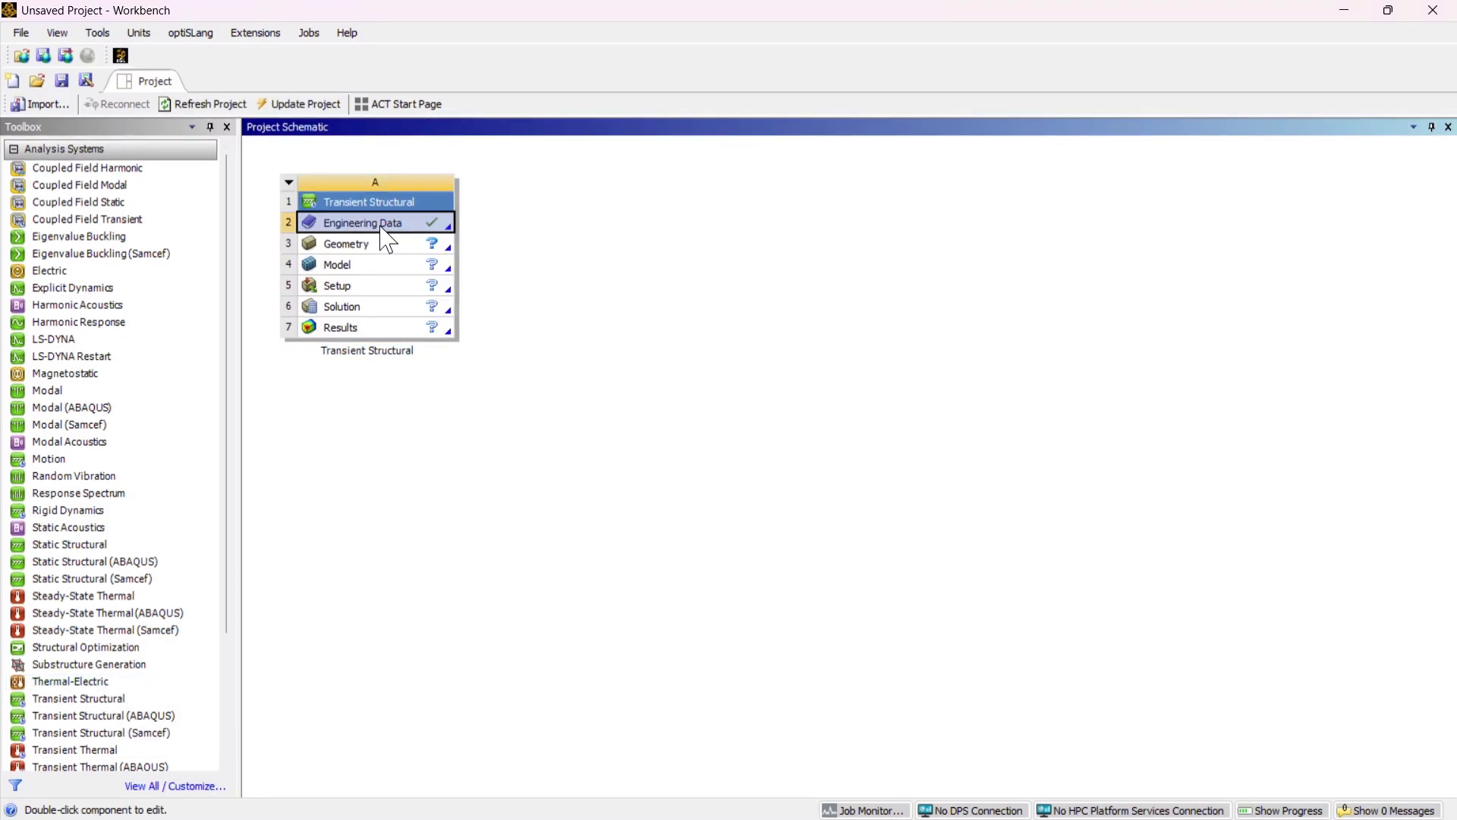
- Add Aluminum Alloy from the General Materials library to the system's engineering data, check its entry, and return to the project schematic
double_click(381, 221)
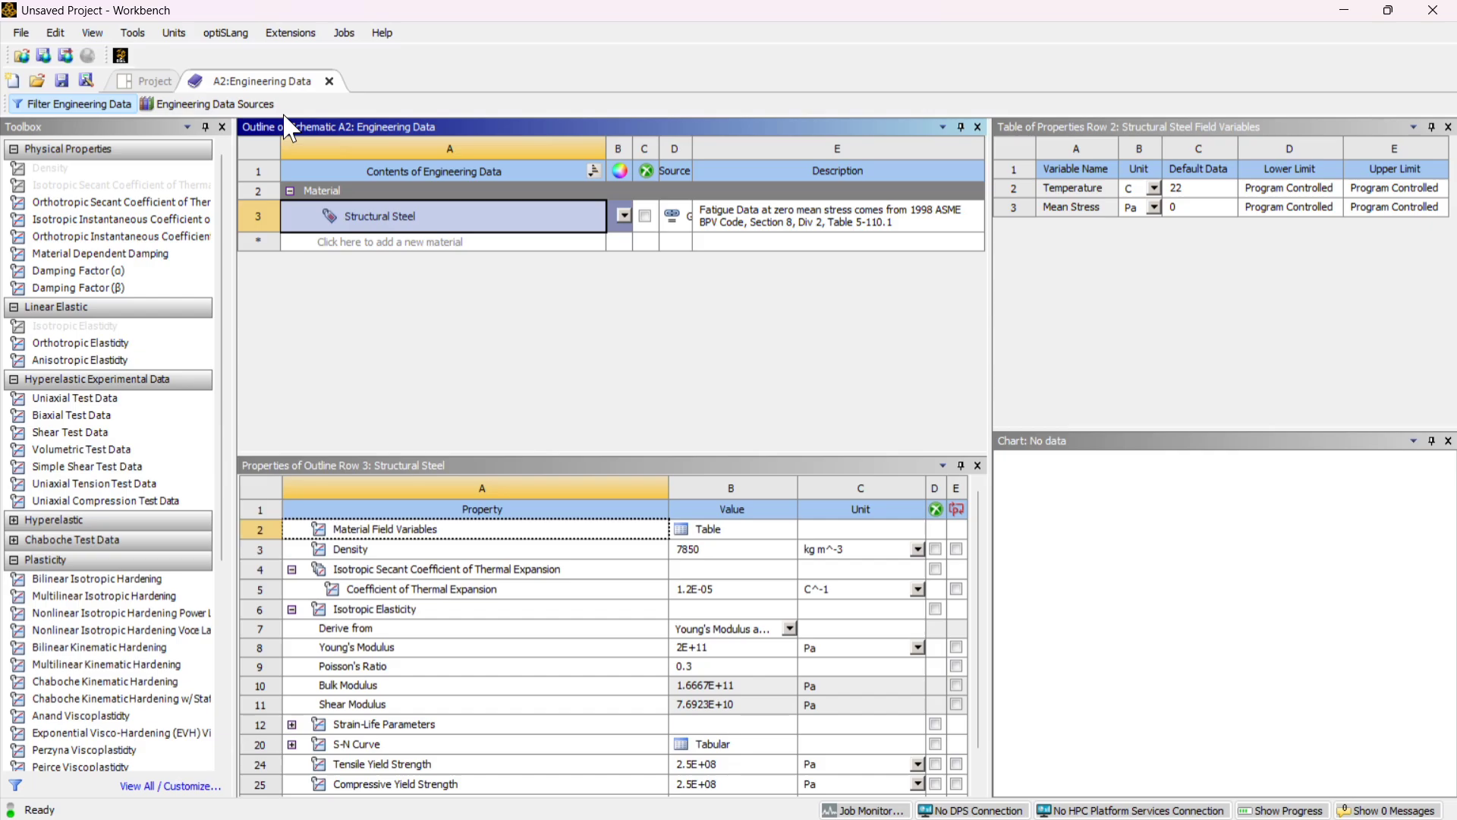
click(261, 106)
click(345, 293)
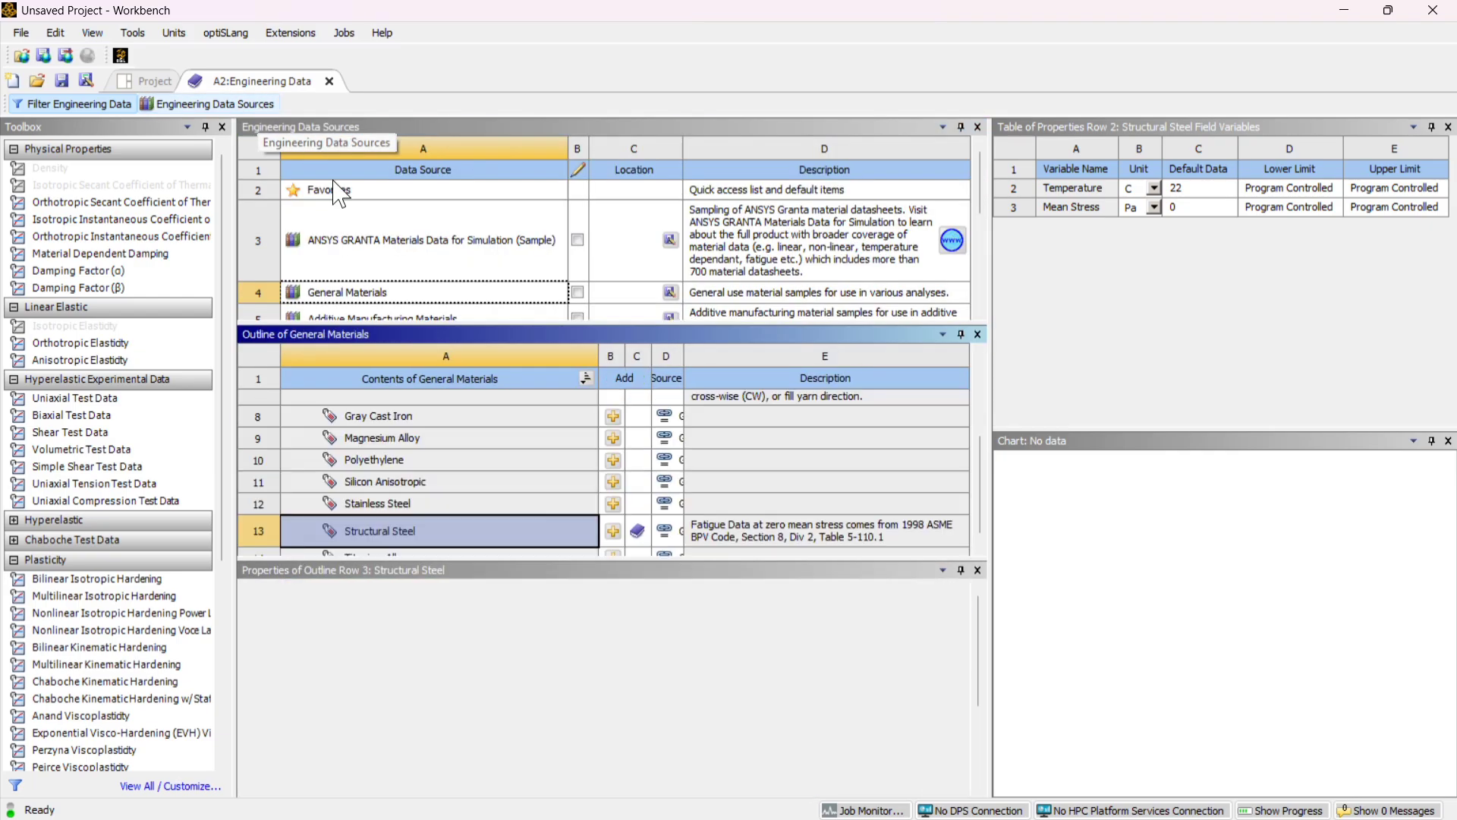
scroll(486, 482, up, 3)
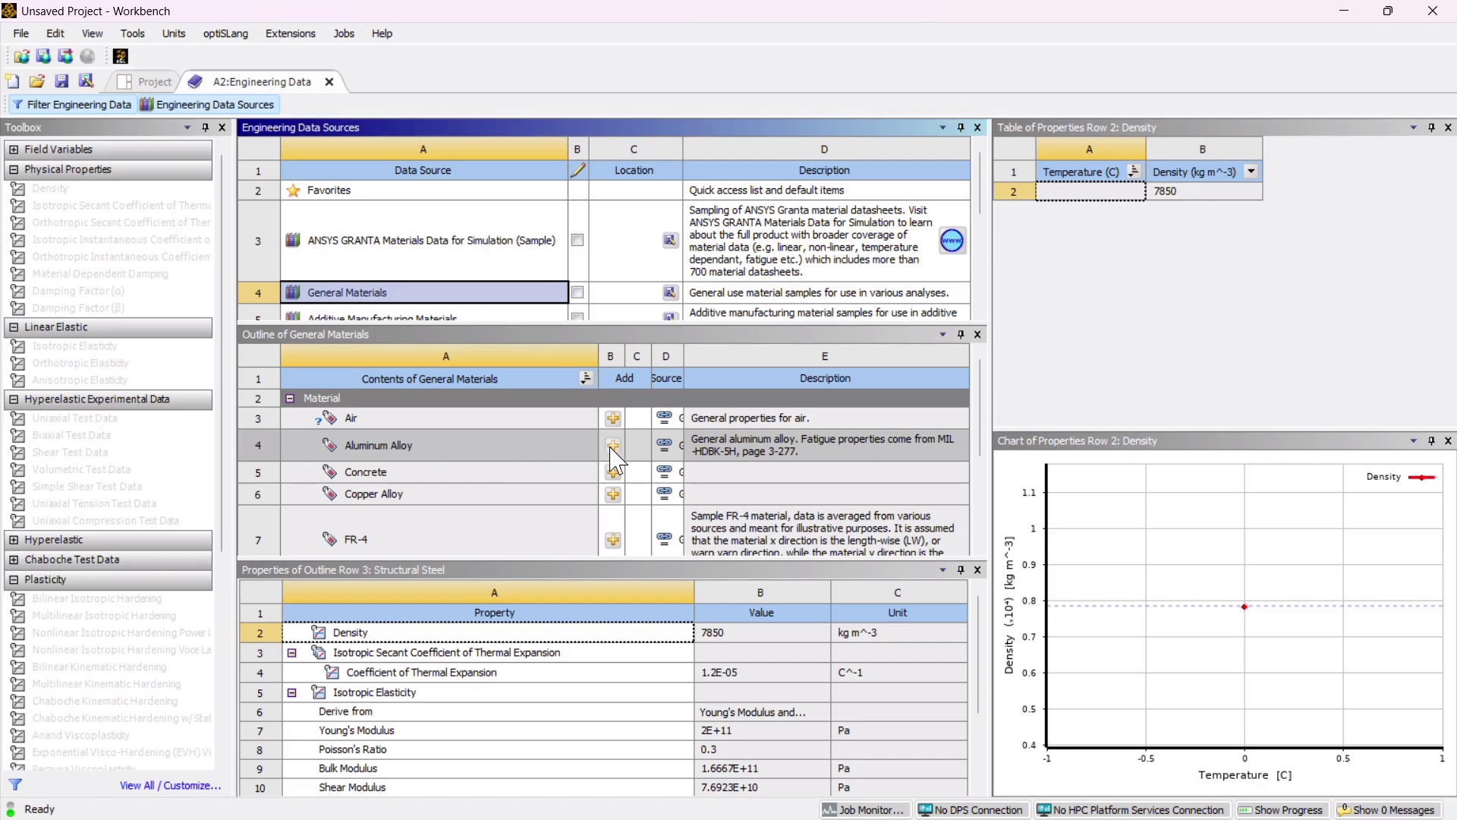
scroll(616, 459, down, 3)
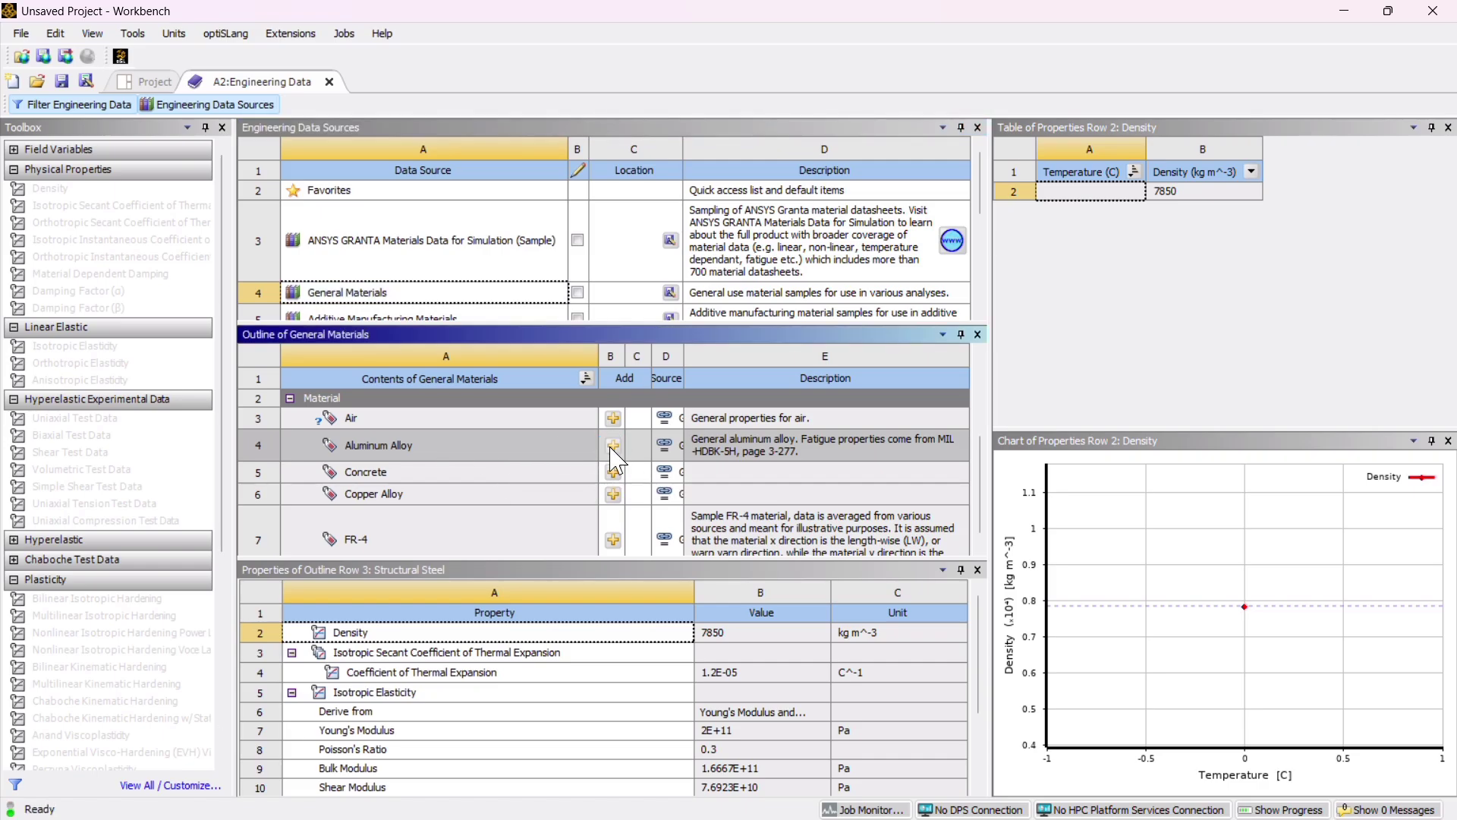
scroll(617, 458, up, 3)
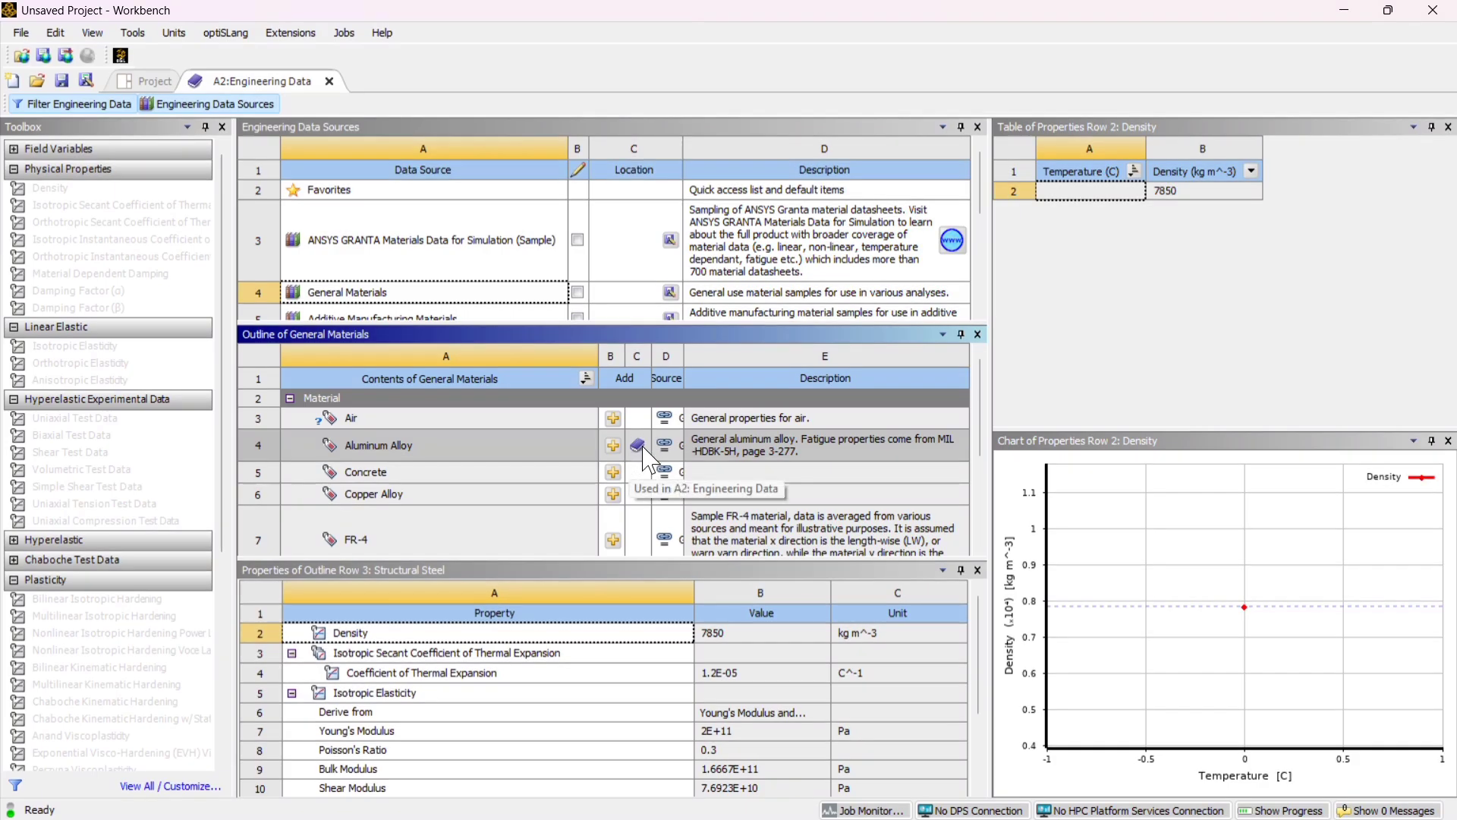
click(241, 105)
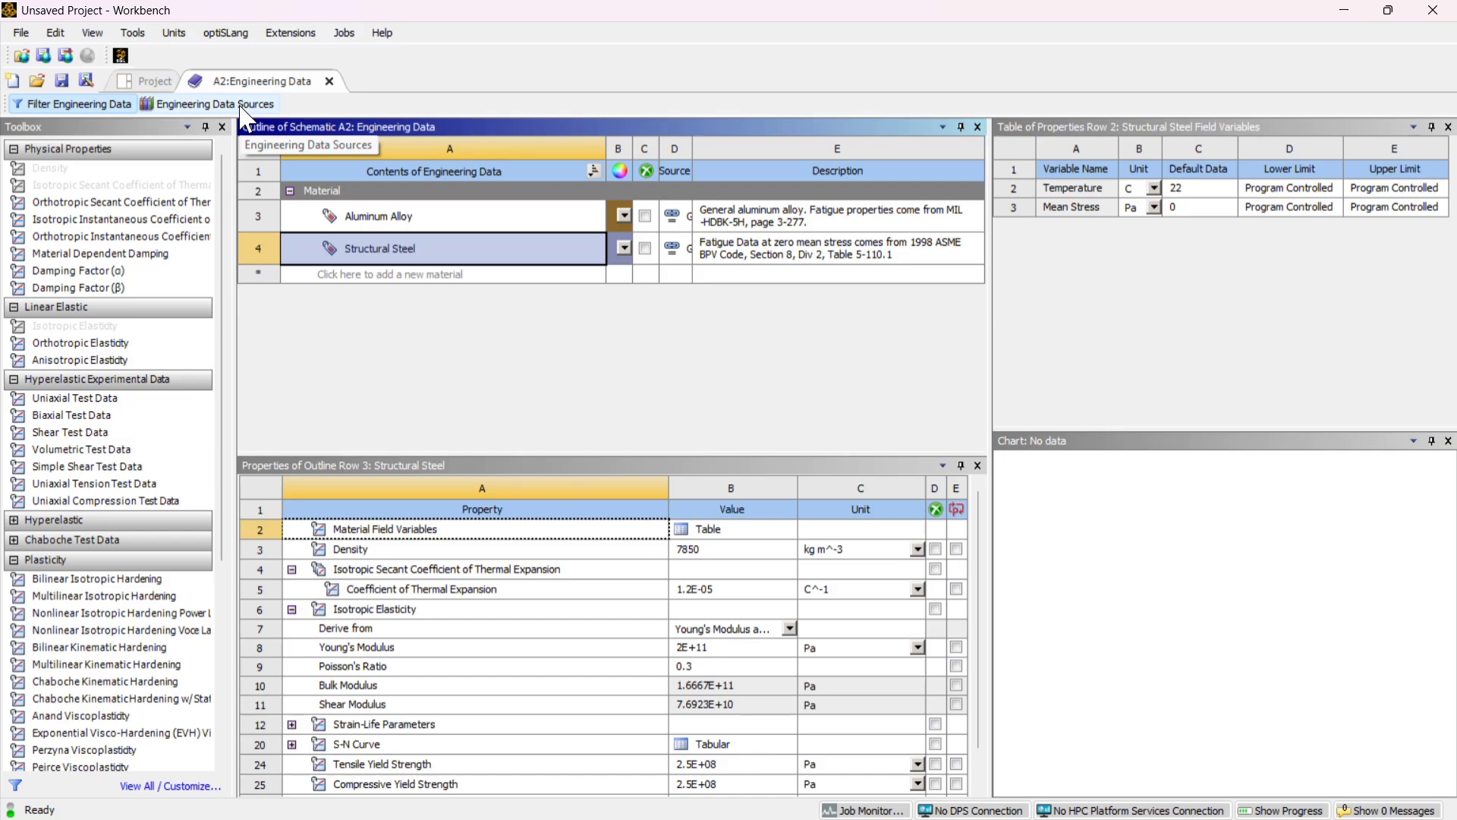
click(464, 220)
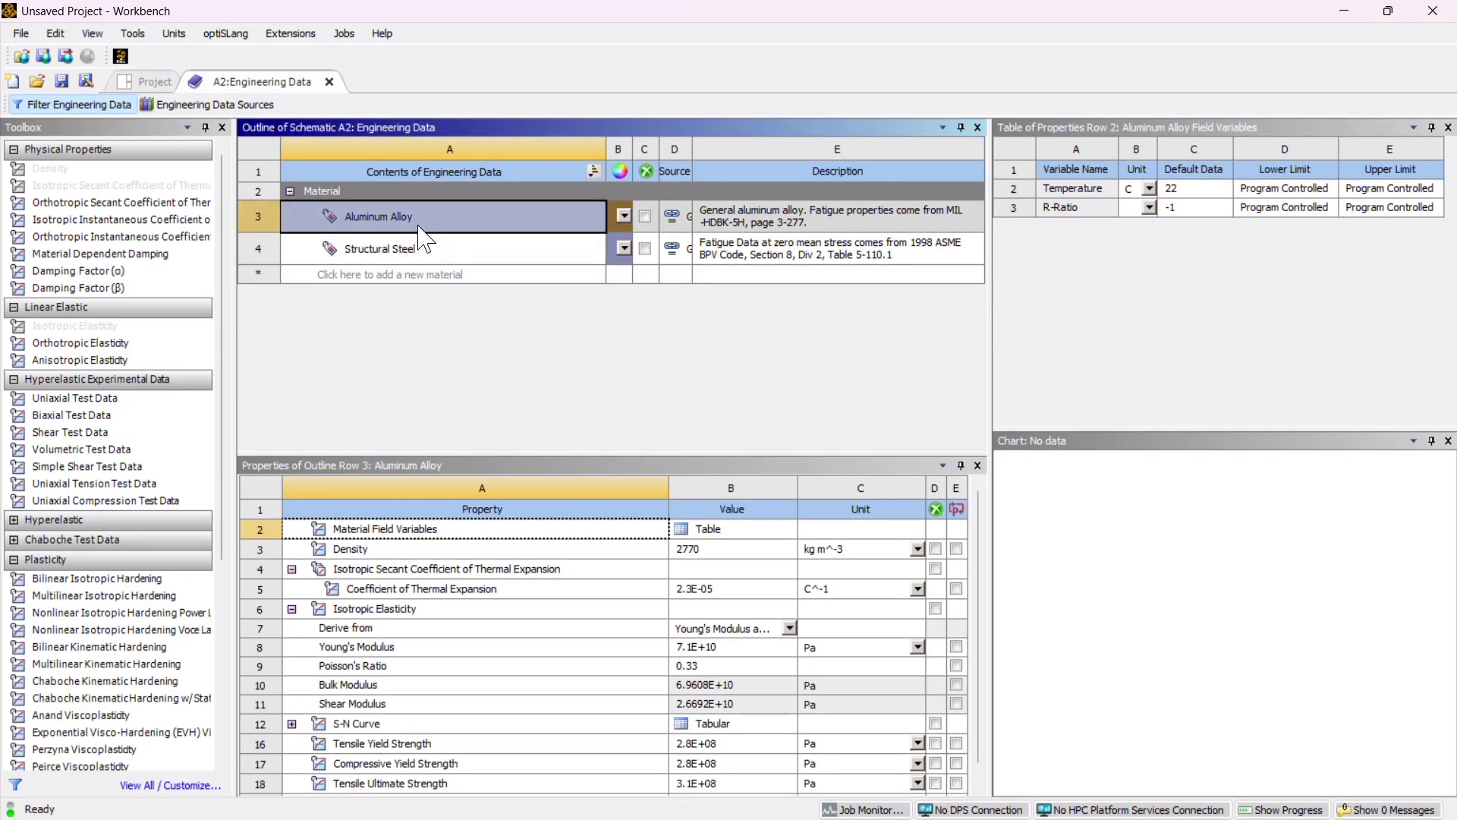
click(328, 82)
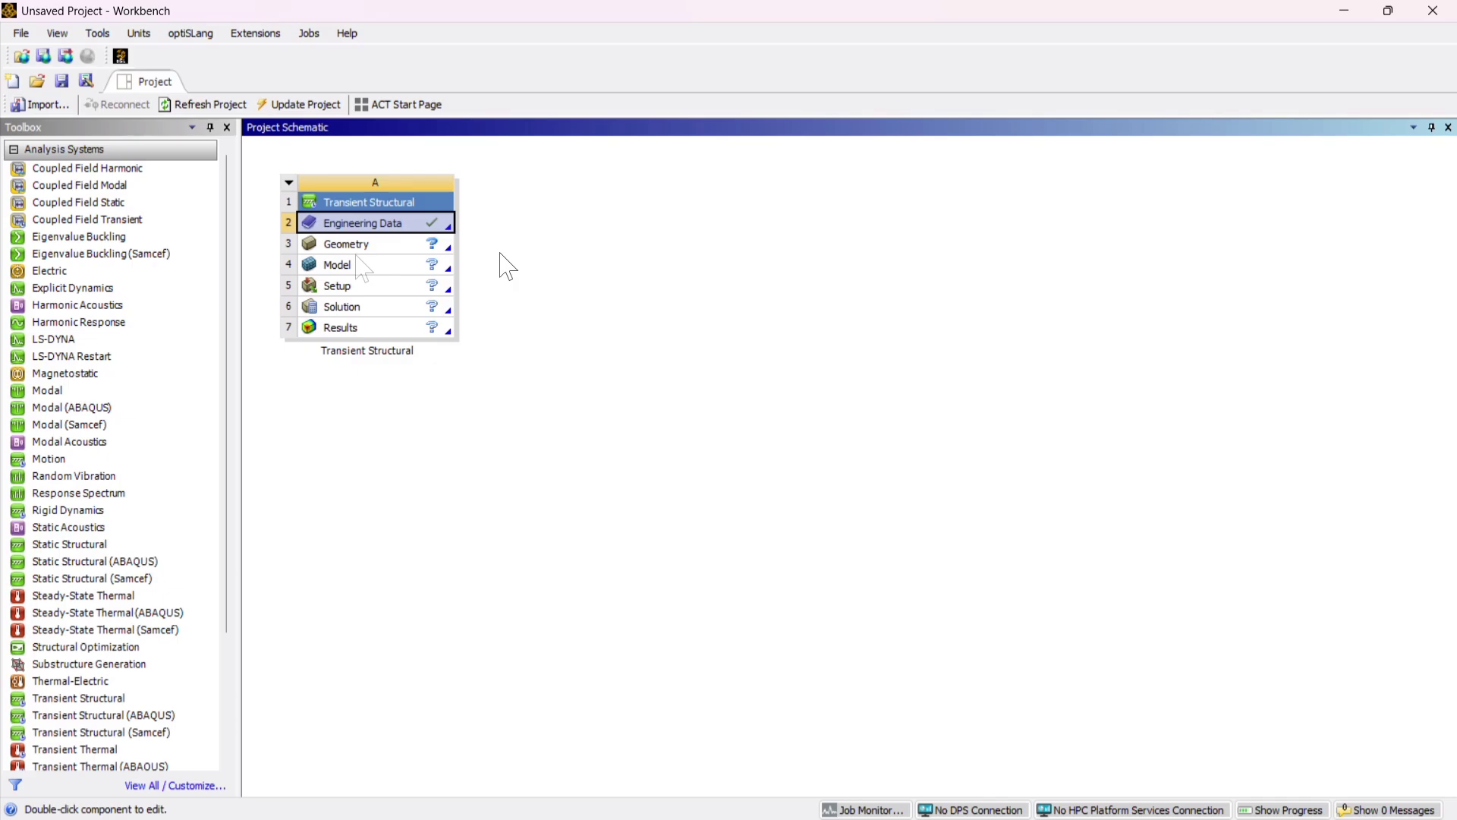
- Import the Ladder.igs file as the geometry of the Transient Structural system
click(384, 244)
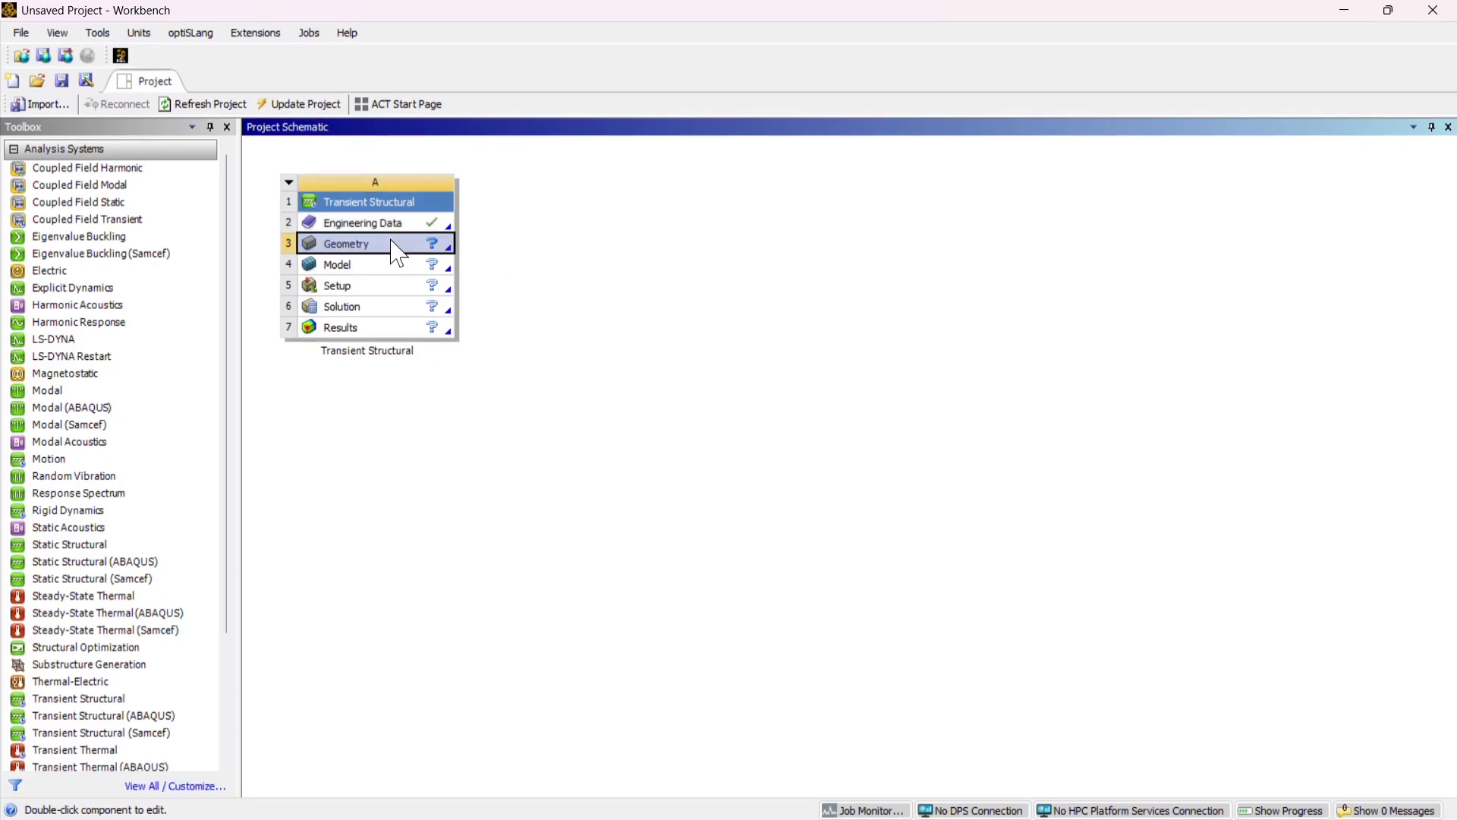
right_click(397, 253)
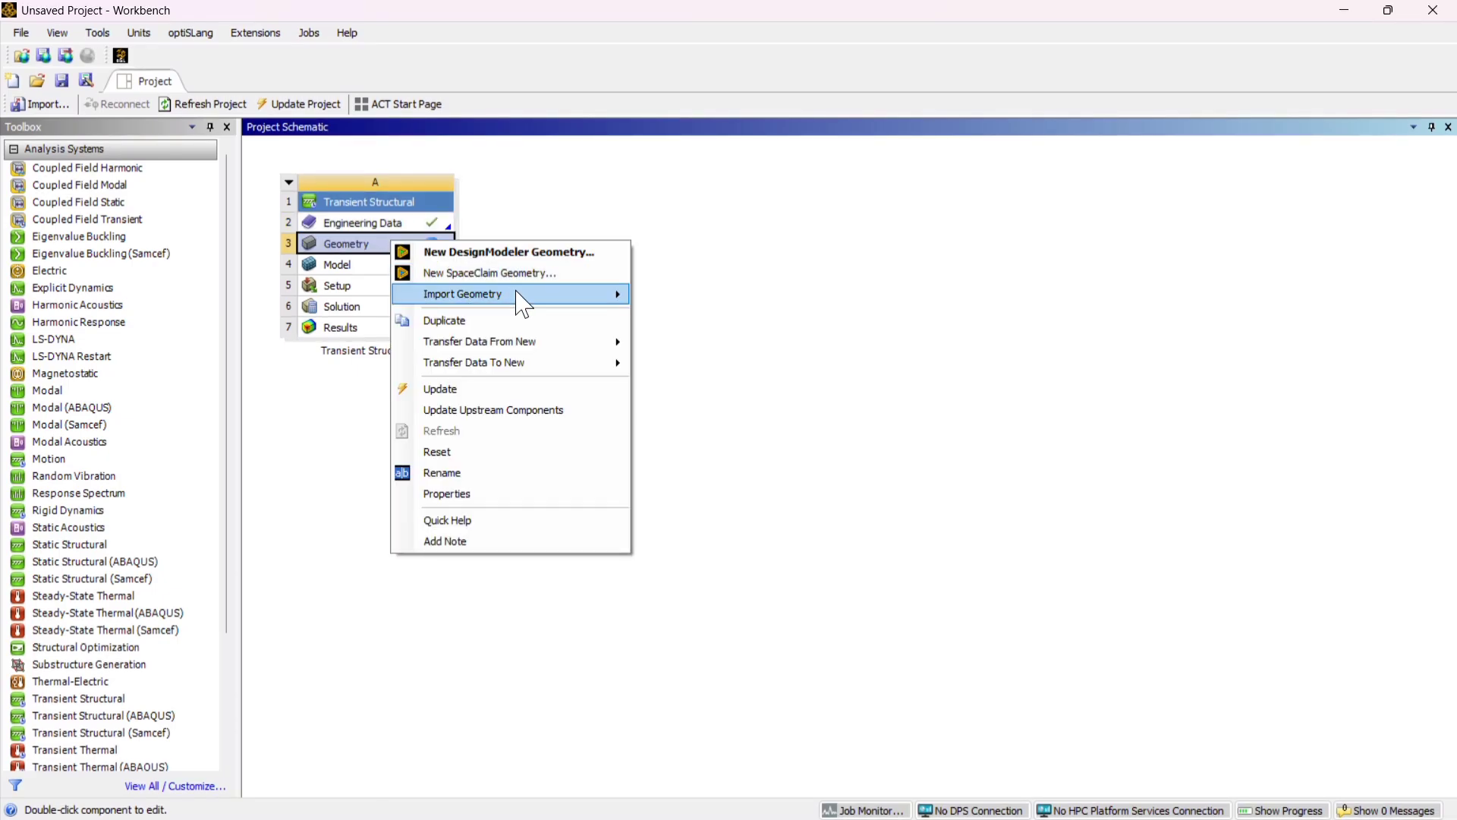
mouse_move(540, 303)
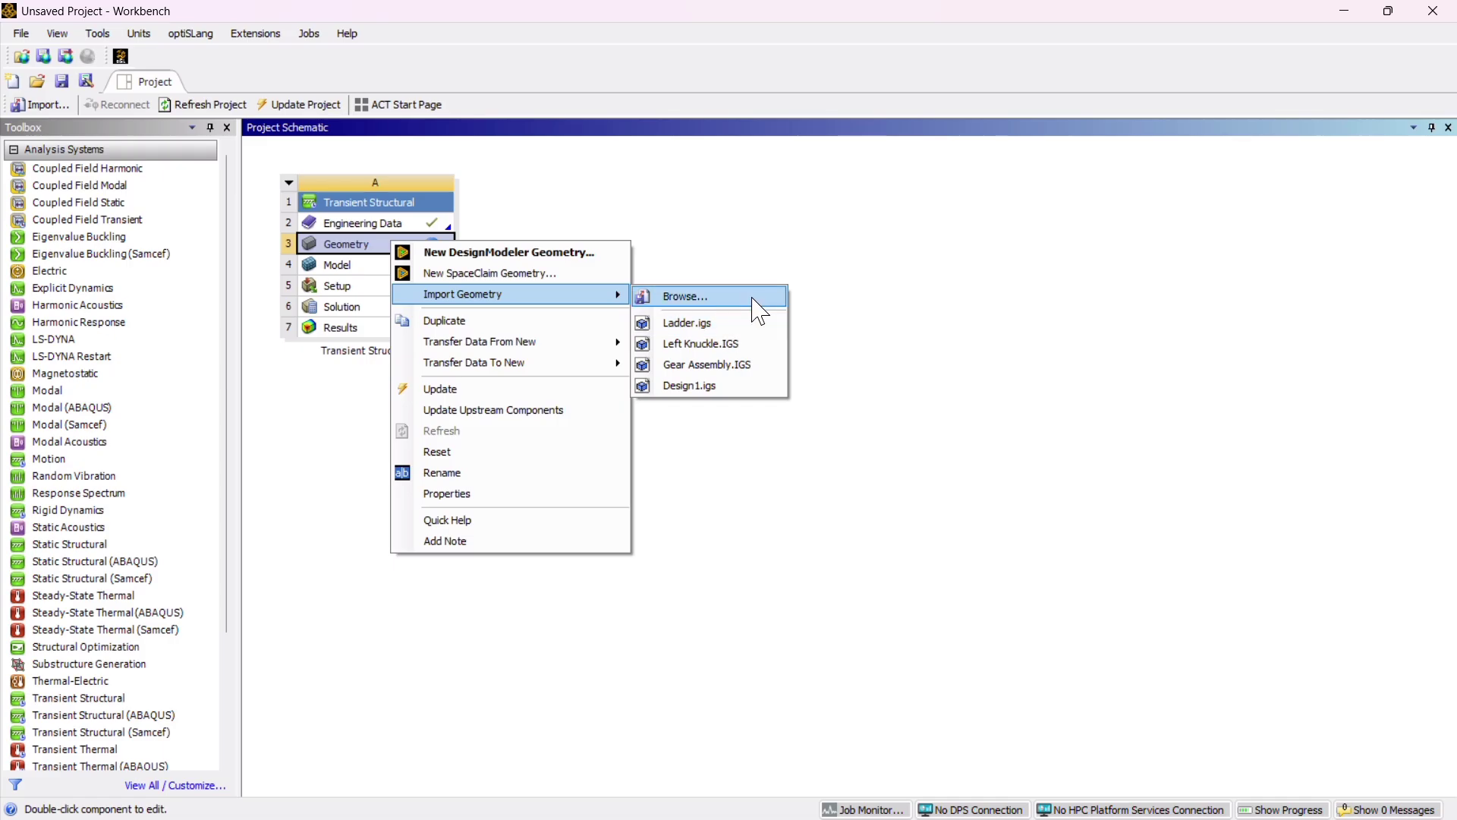
click(735, 324)
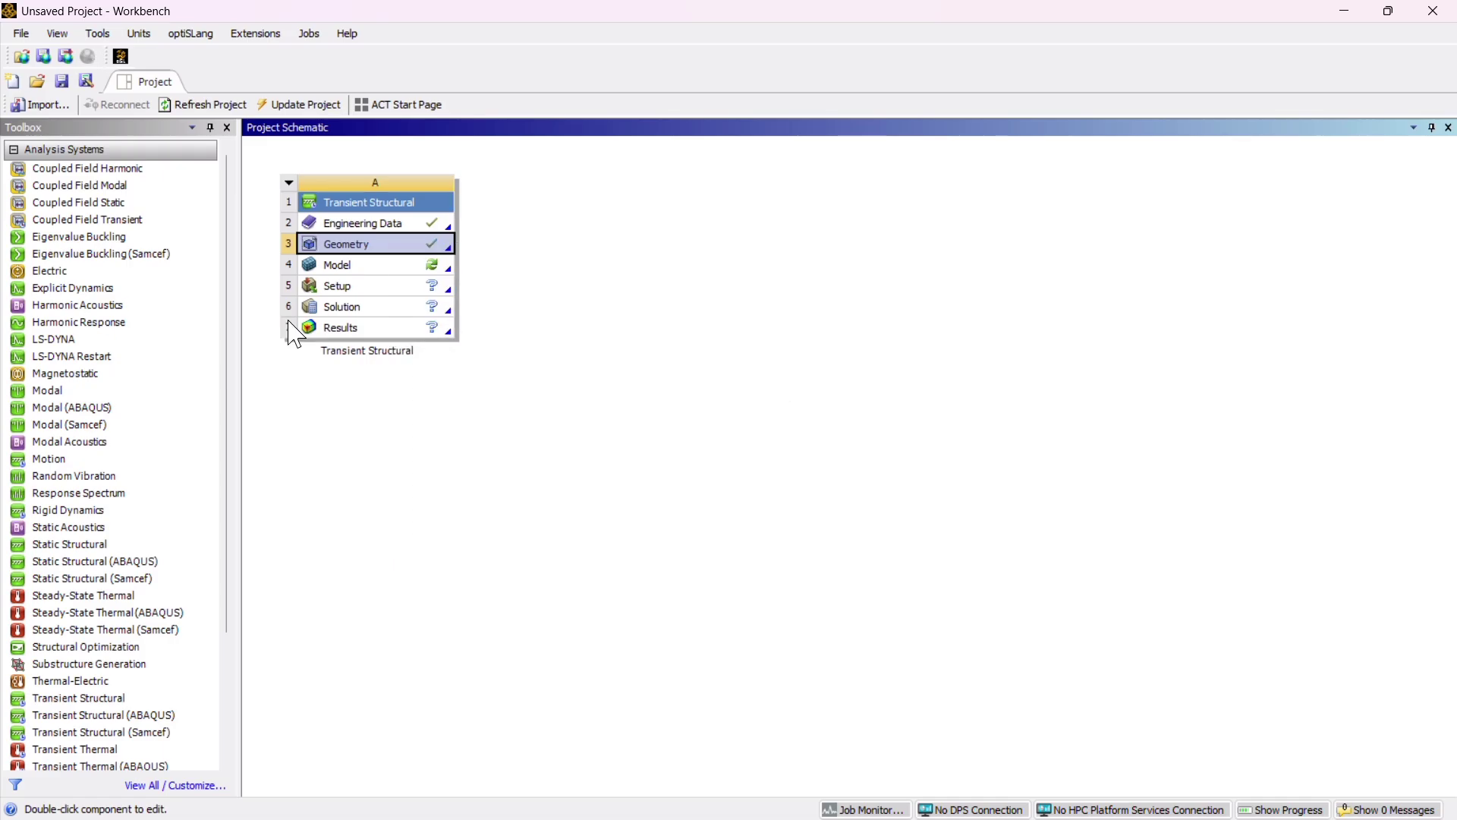
- Open the system's model in Mechanical and assign Aluminum Alloy to both ladder bodies
double_click(397, 264)
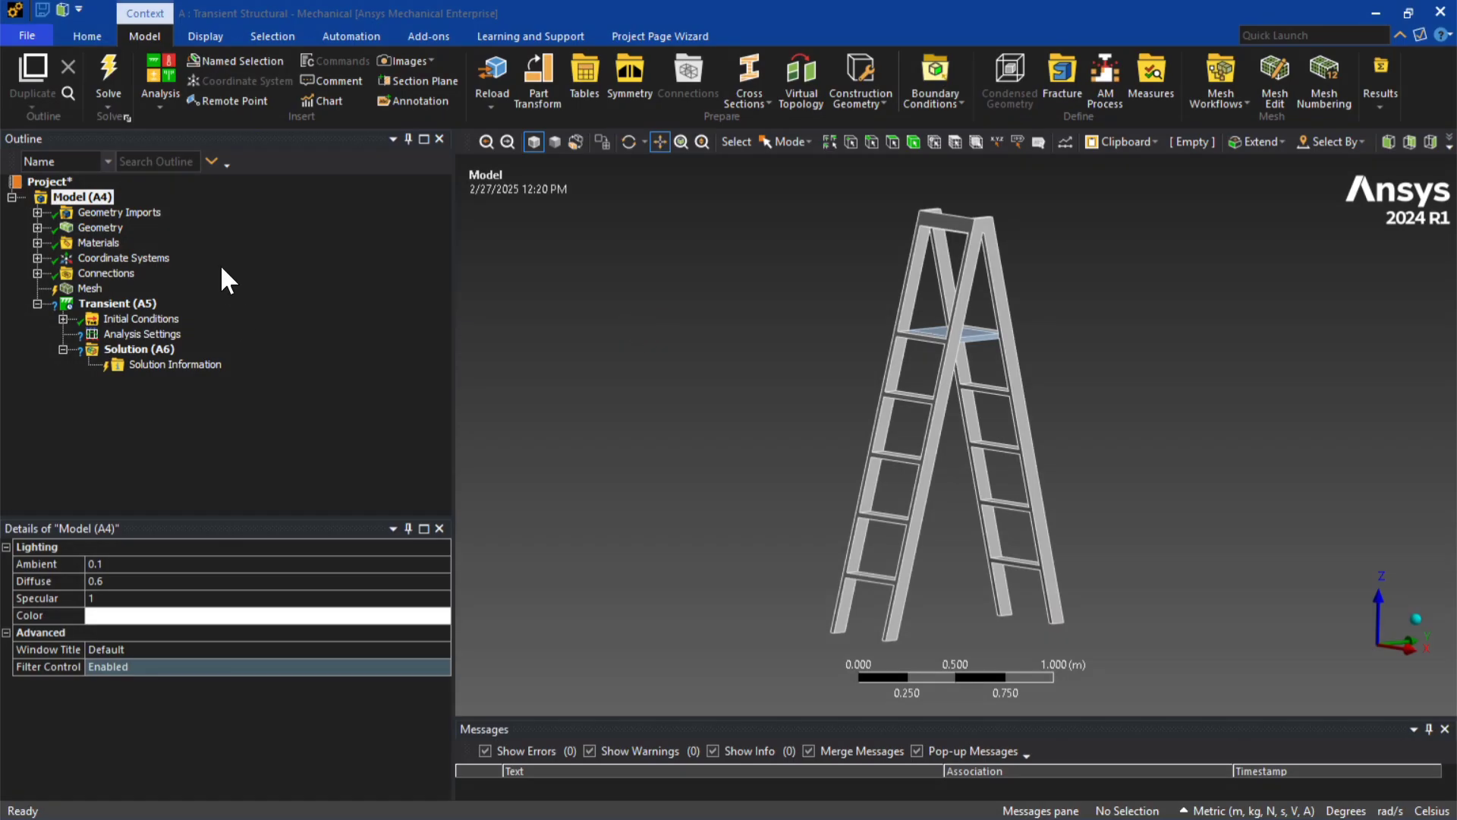
click(36, 227)
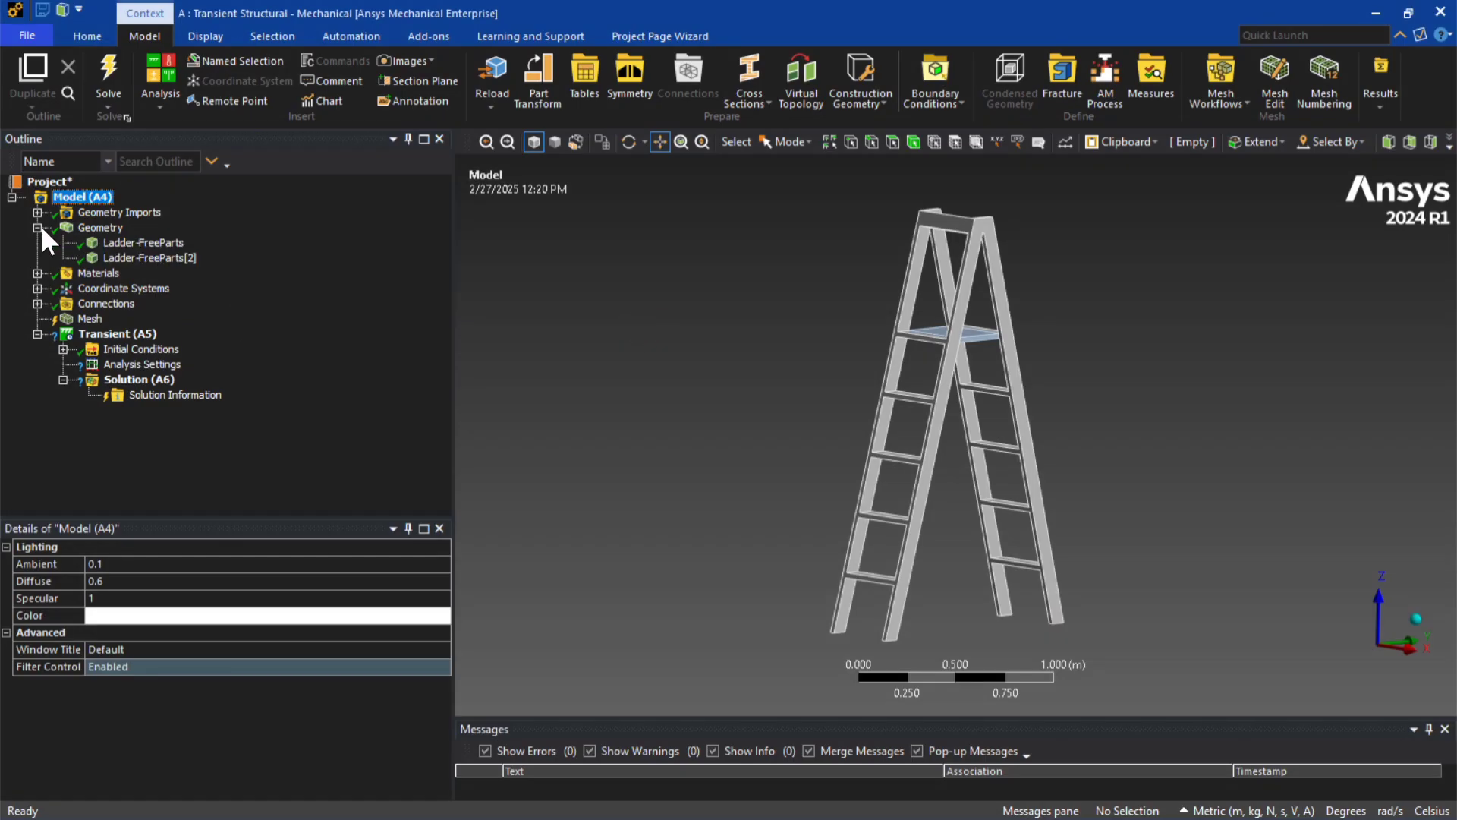
click(151, 246)
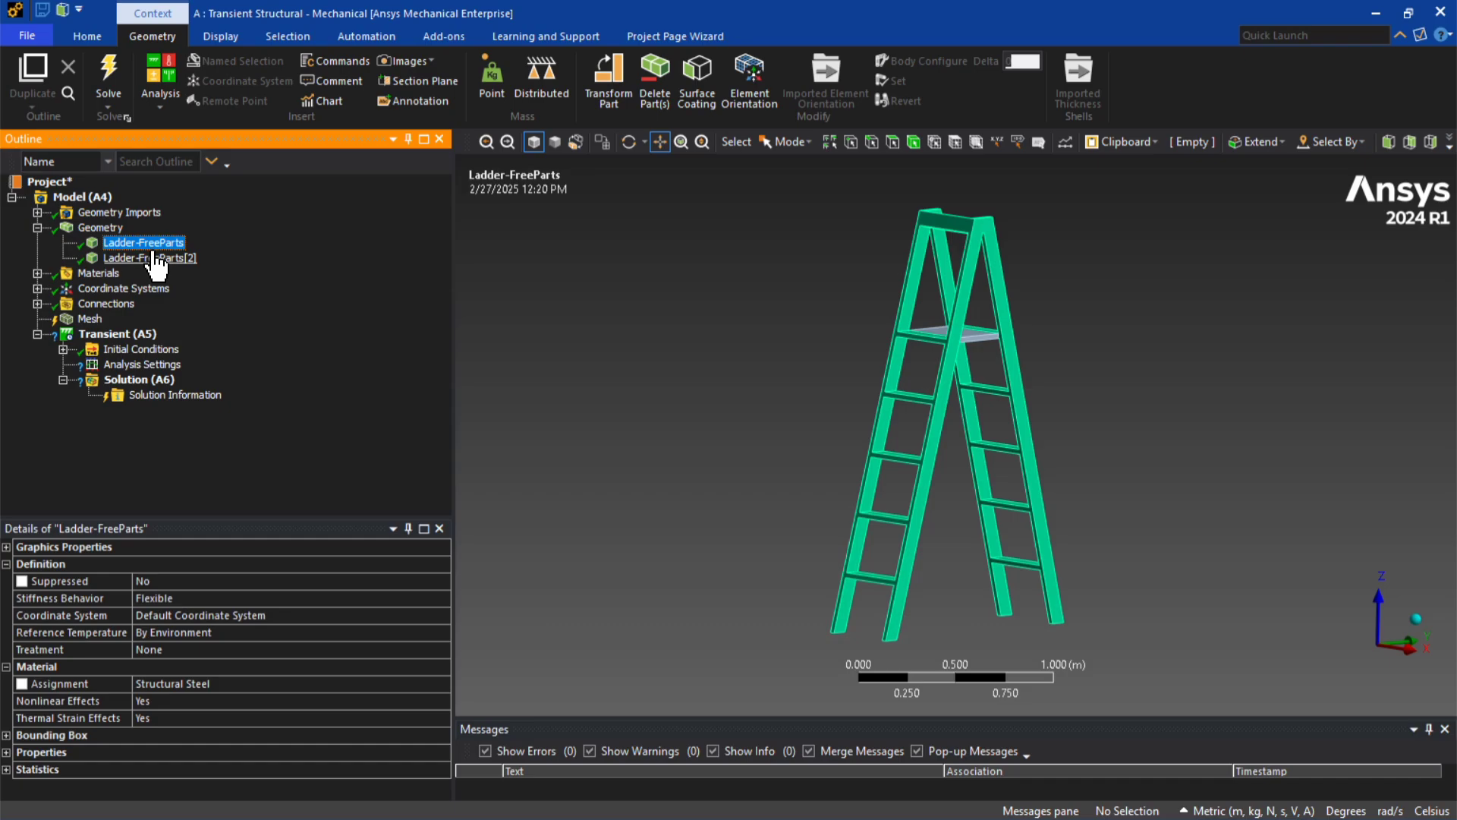
ctrl+click(154, 258)
click(194, 678)
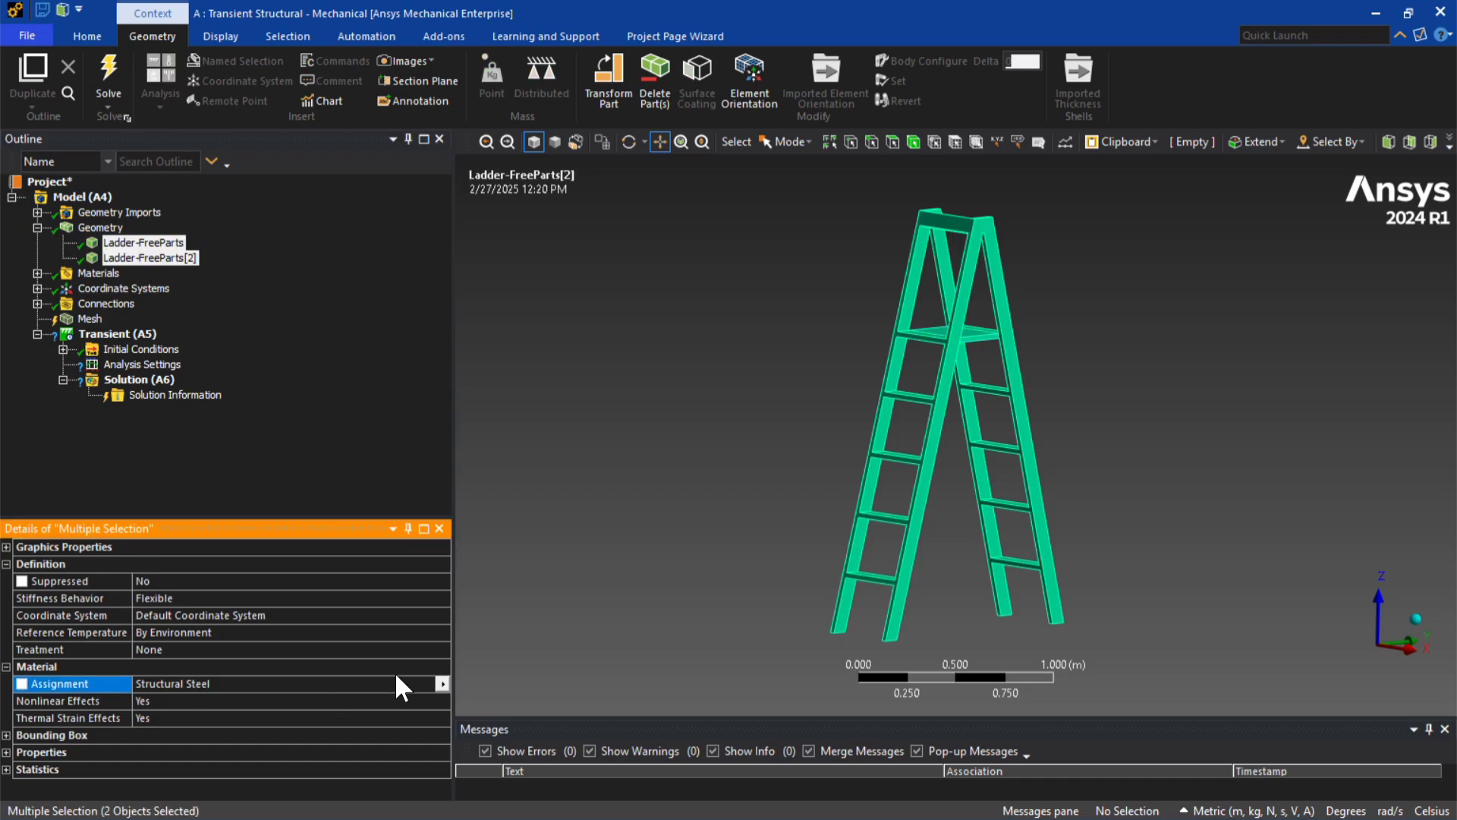
click(443, 683)
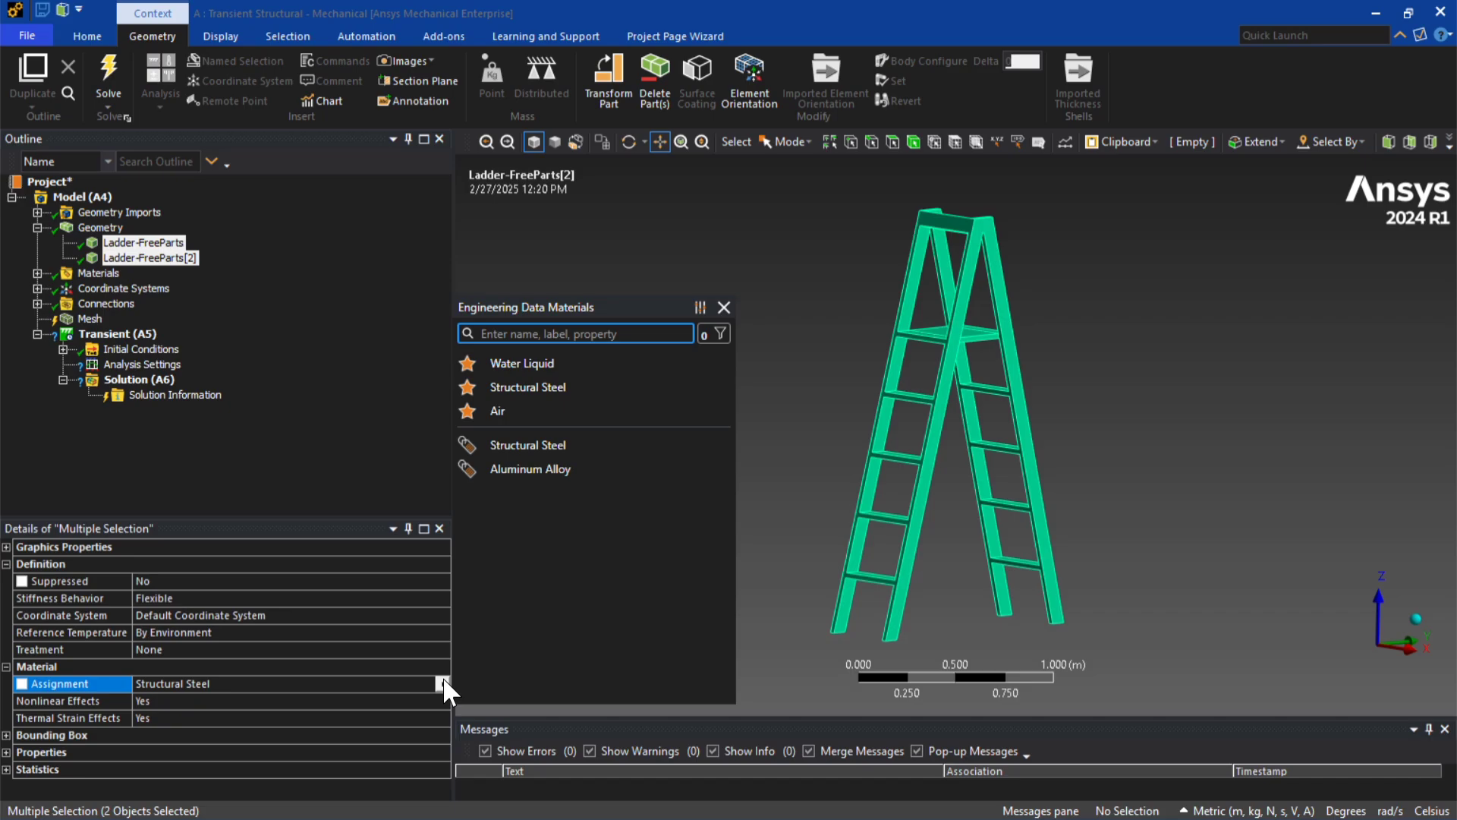
click(555, 467)
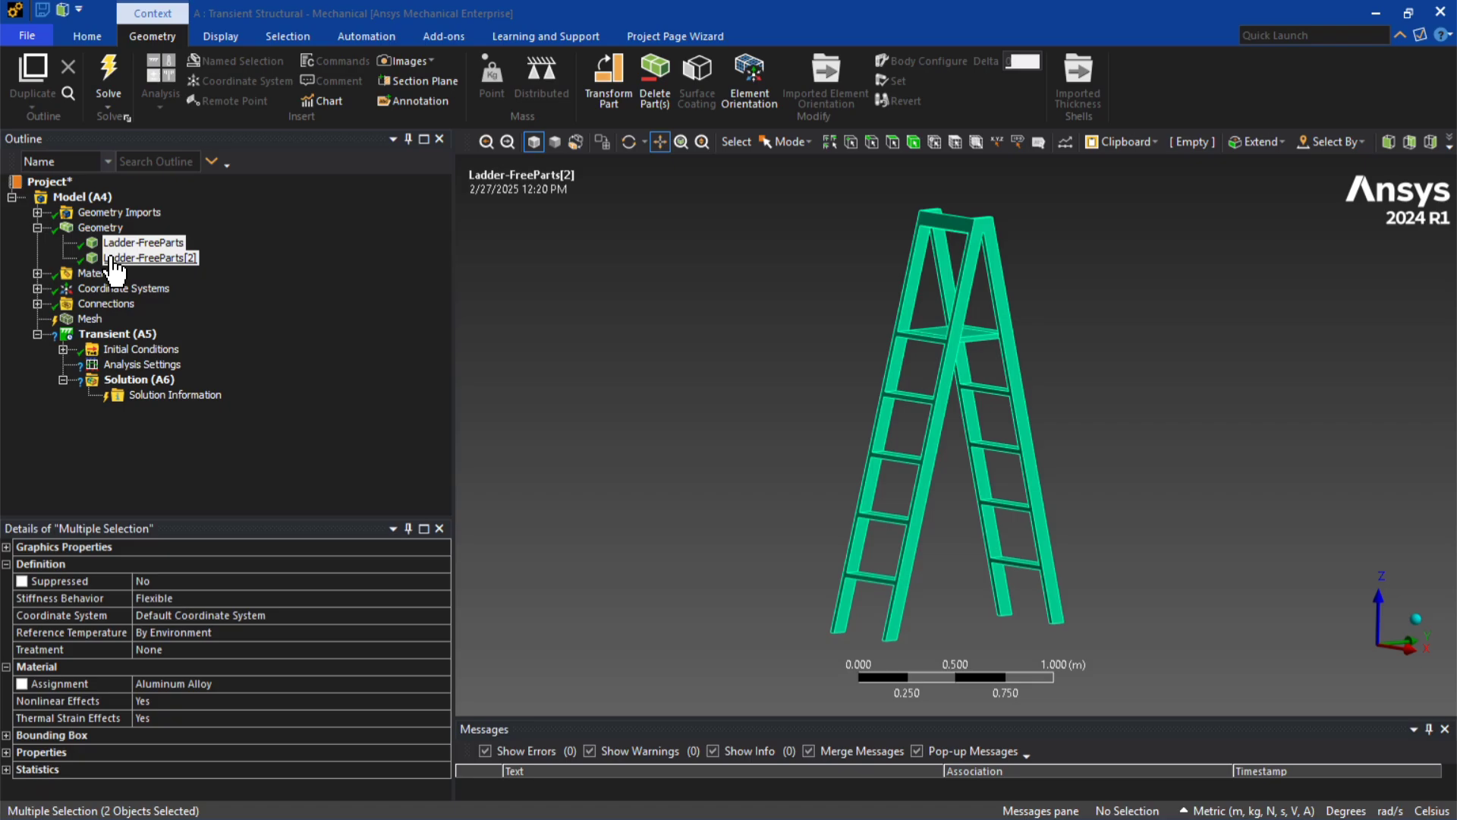
- Generate the ladder's mesh with the default element size and inspect it from several sides
right_click(88, 318)
click(136, 371)
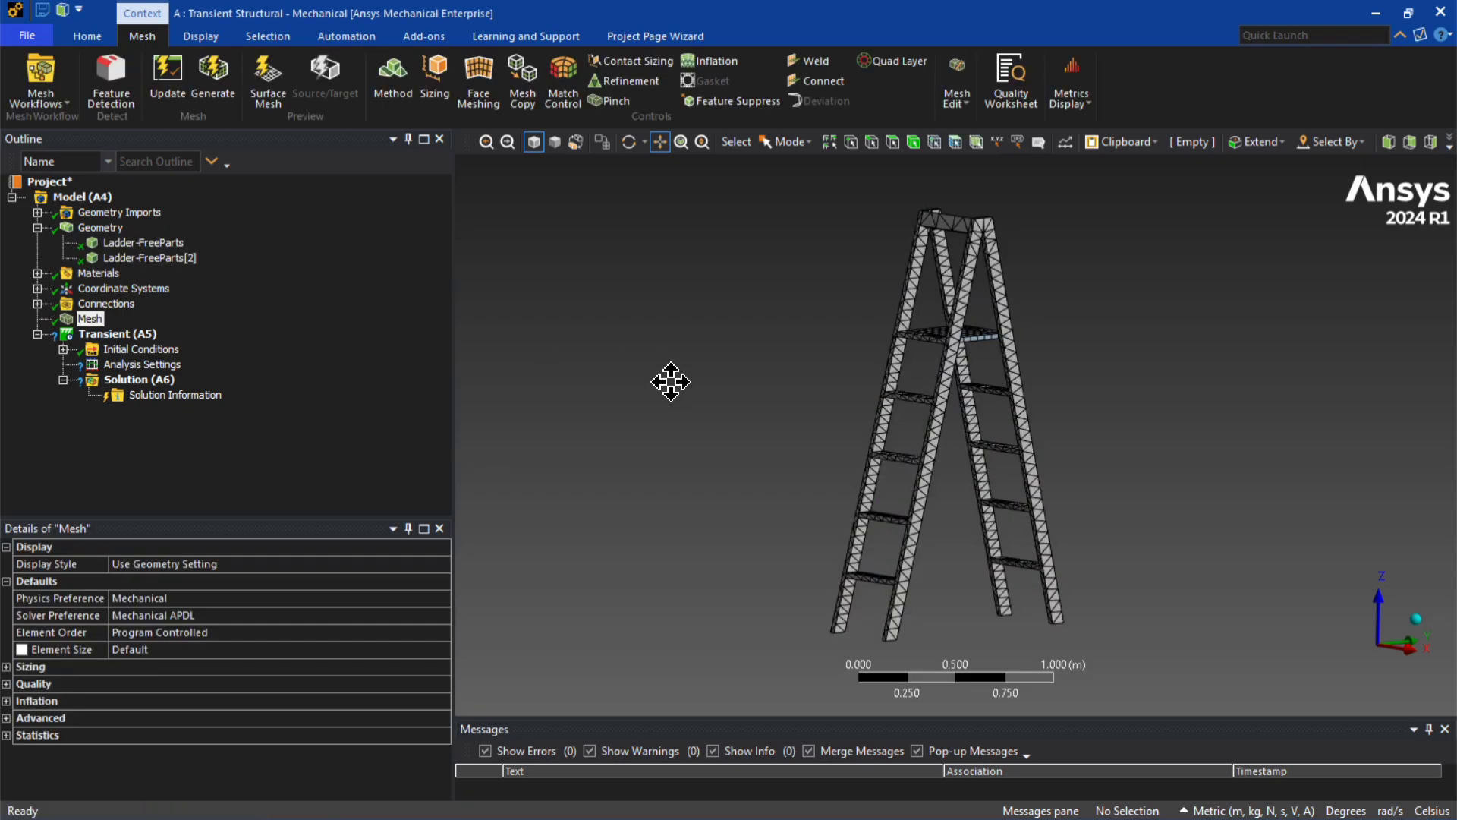
middle_drag(759, 461, 316, 458)
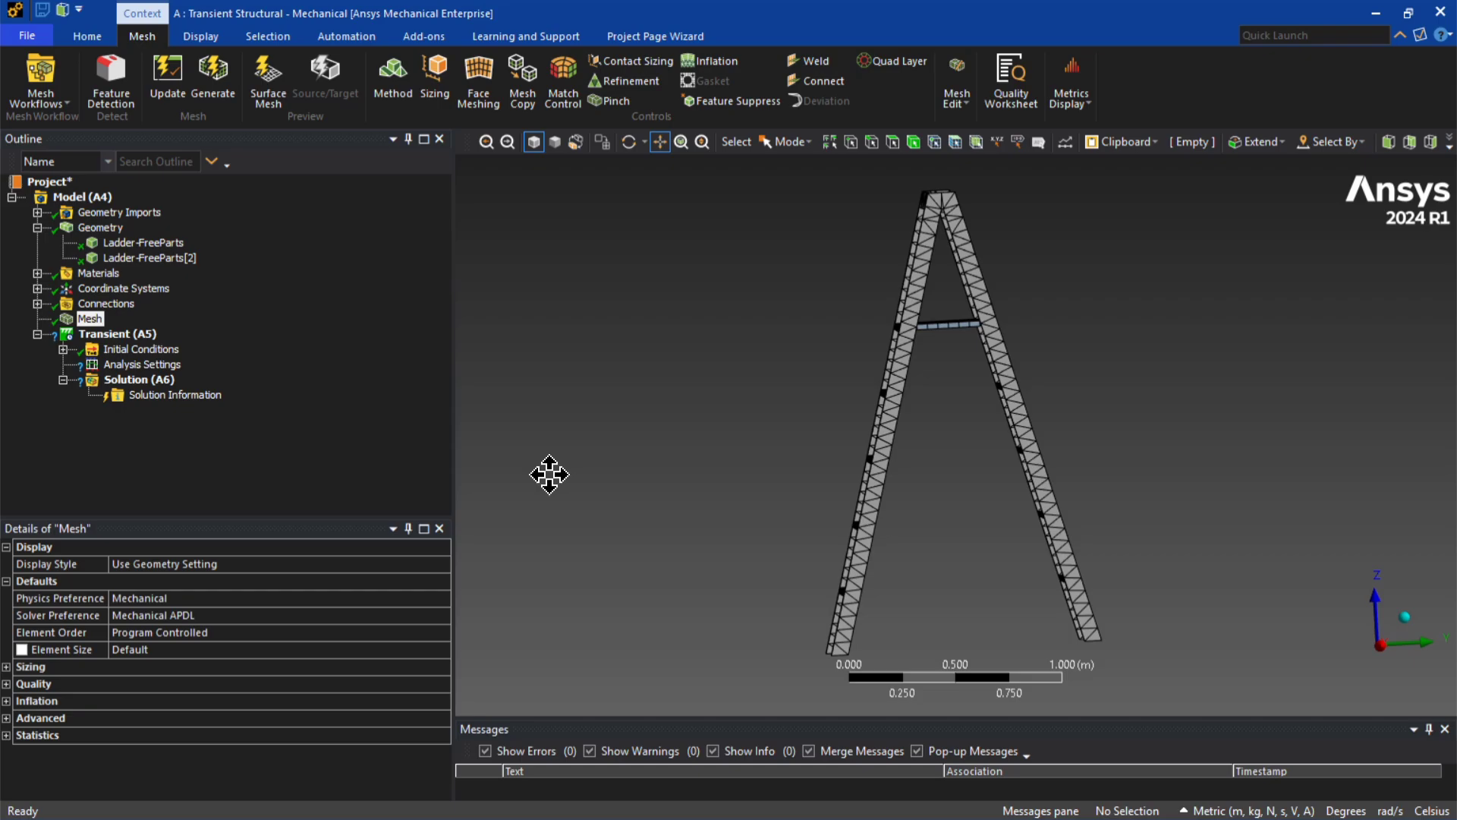
middle_drag(677, 481, 543, 498)
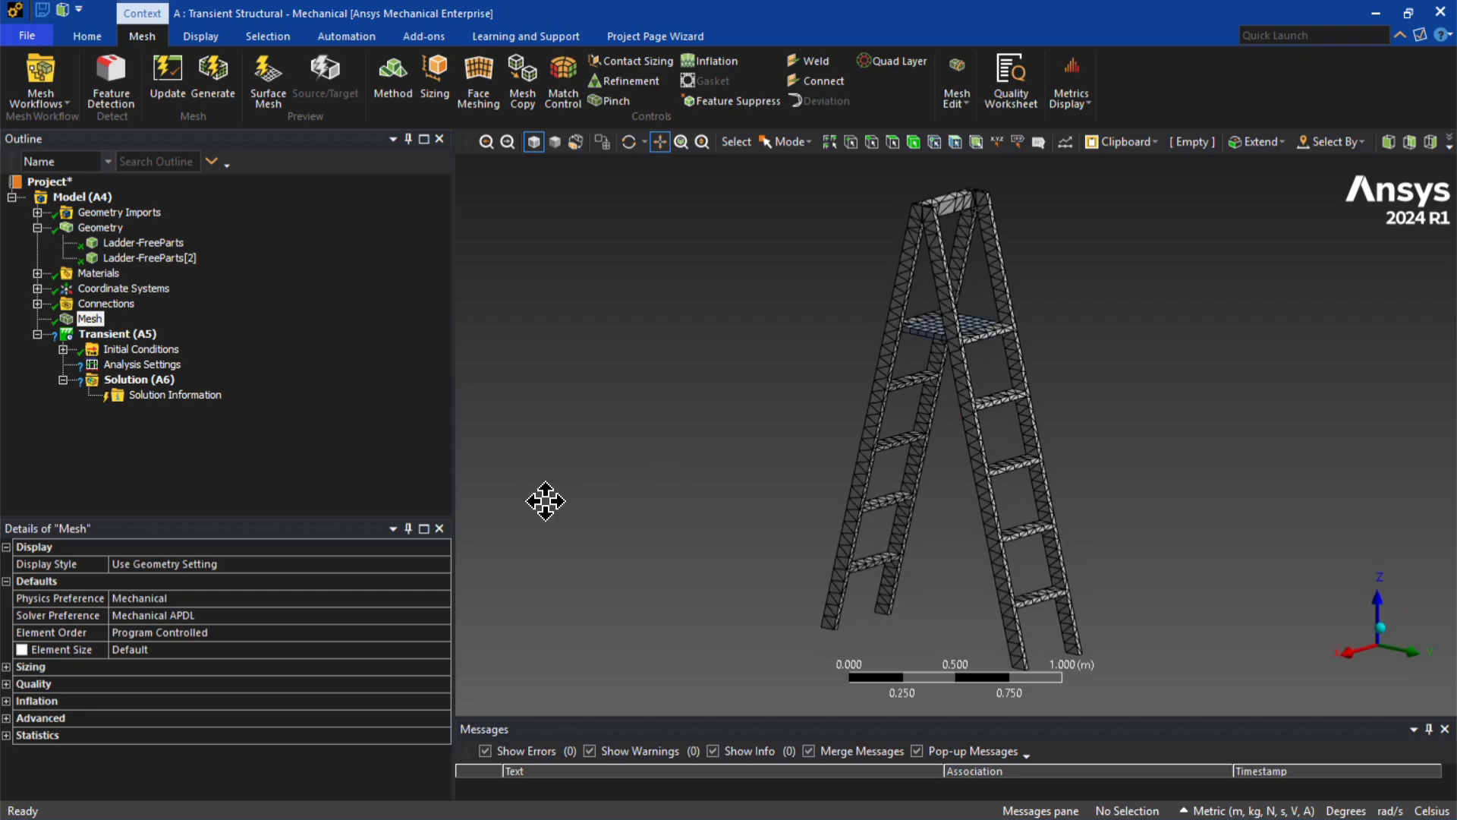
drag(907, 429, 819, 423)
scroll(823, 426, down, 2)
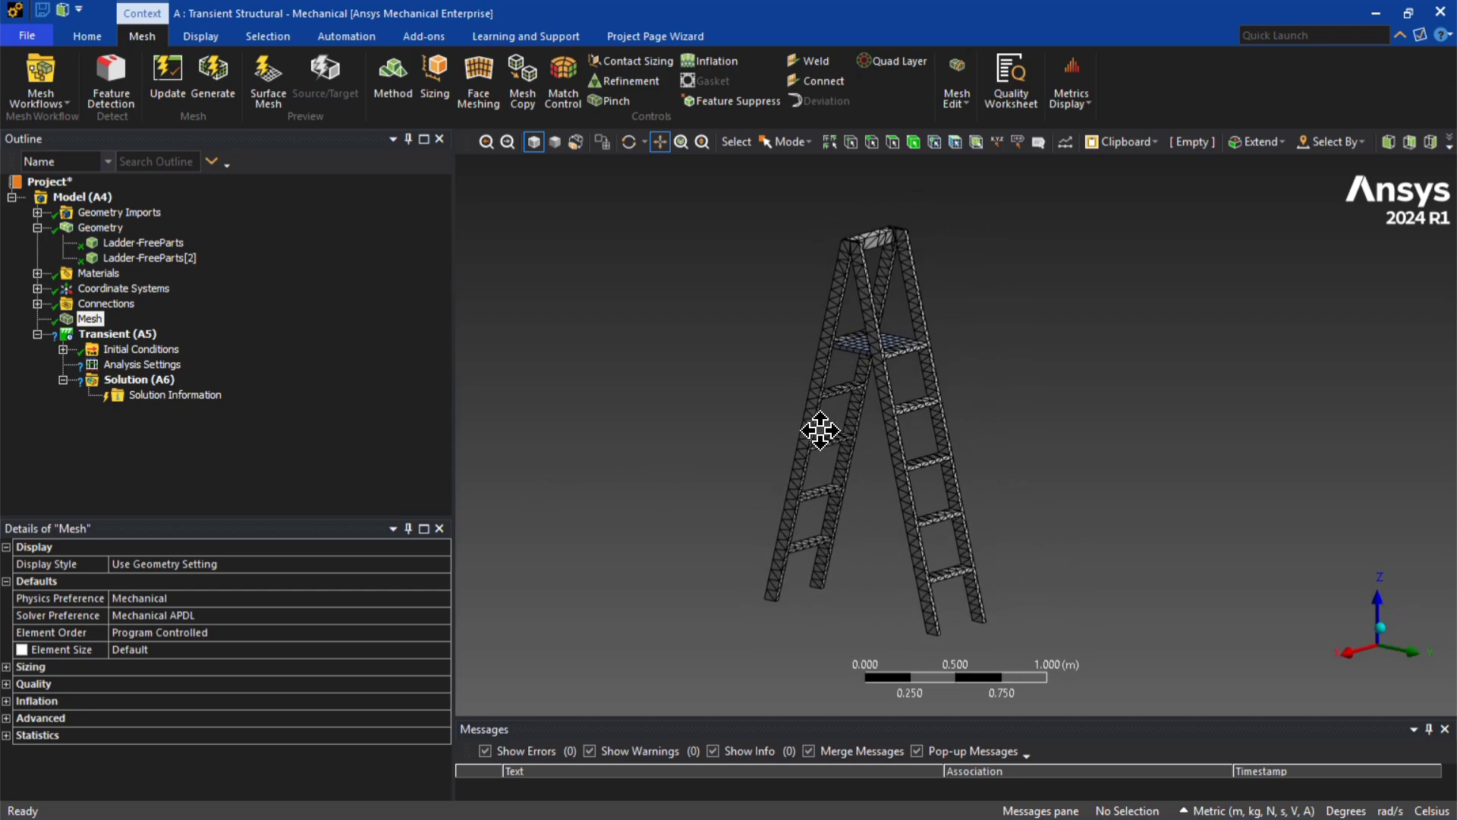
- Insert a fixed support in the transient analysis and apply it to the bottom faces of the ladder's four feet
click(139, 336)
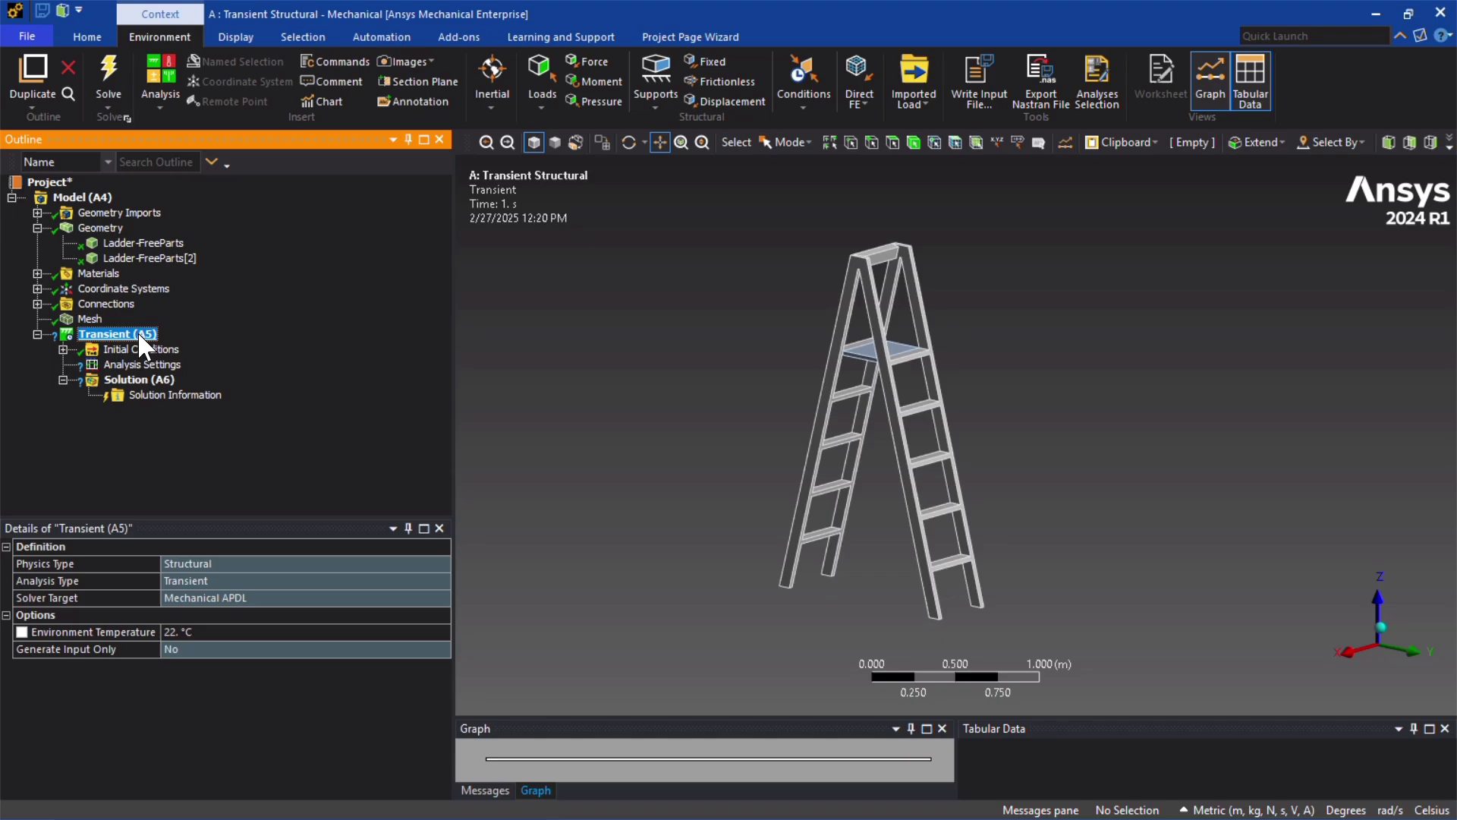
right_click(138, 331)
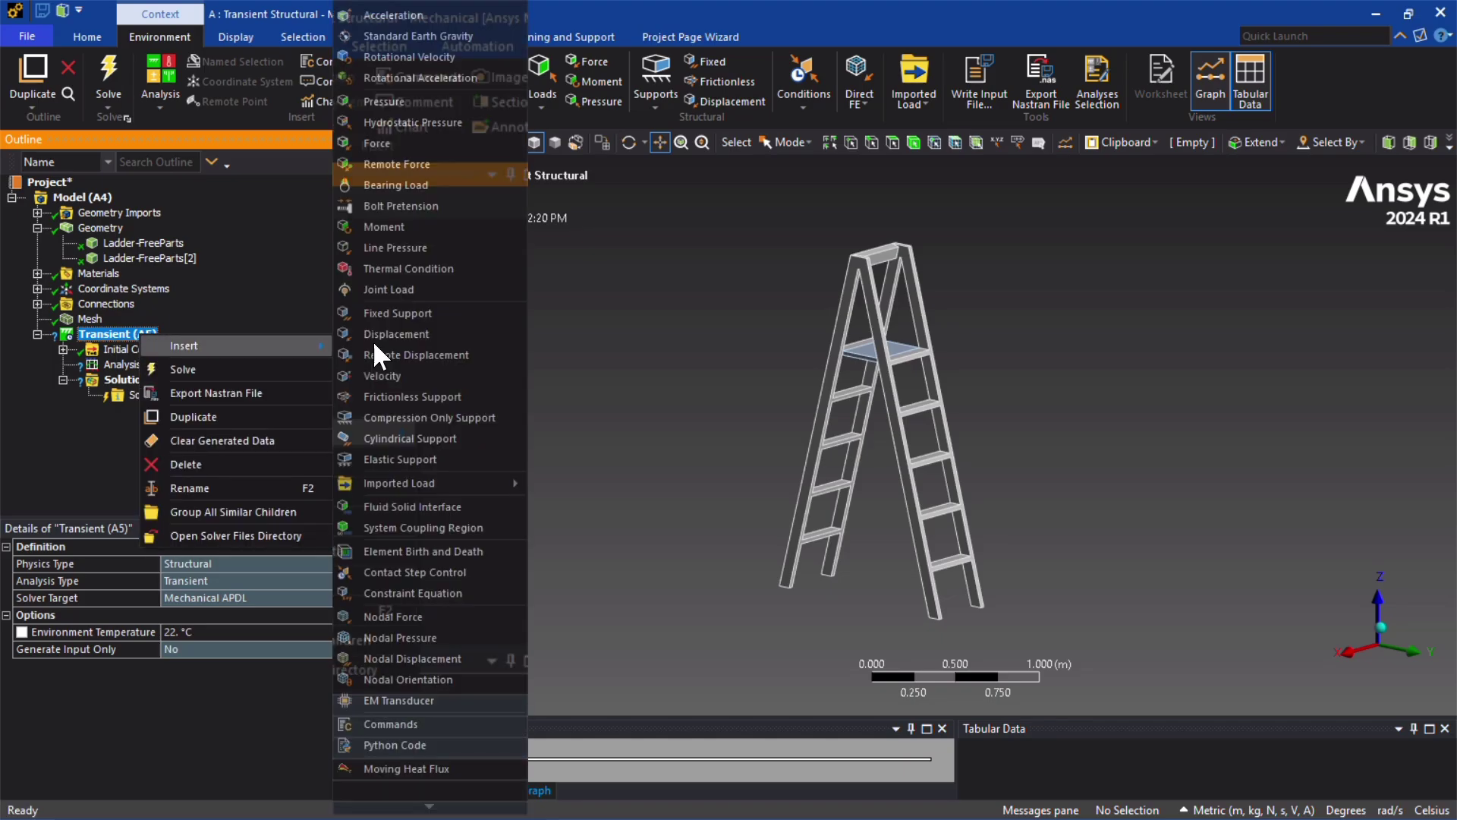
click(418, 318)
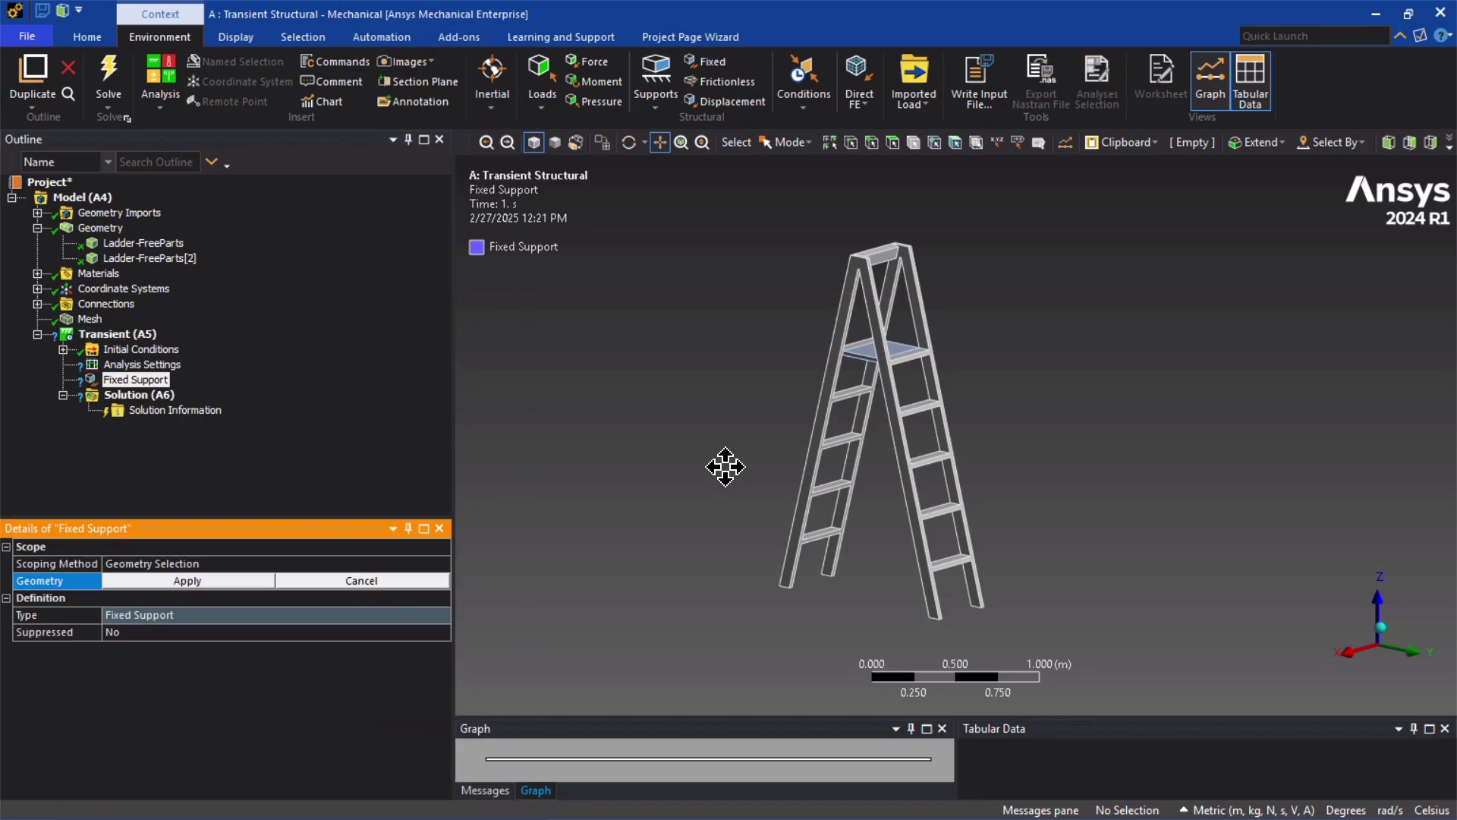
middle_drag(722, 484, 806, 511)
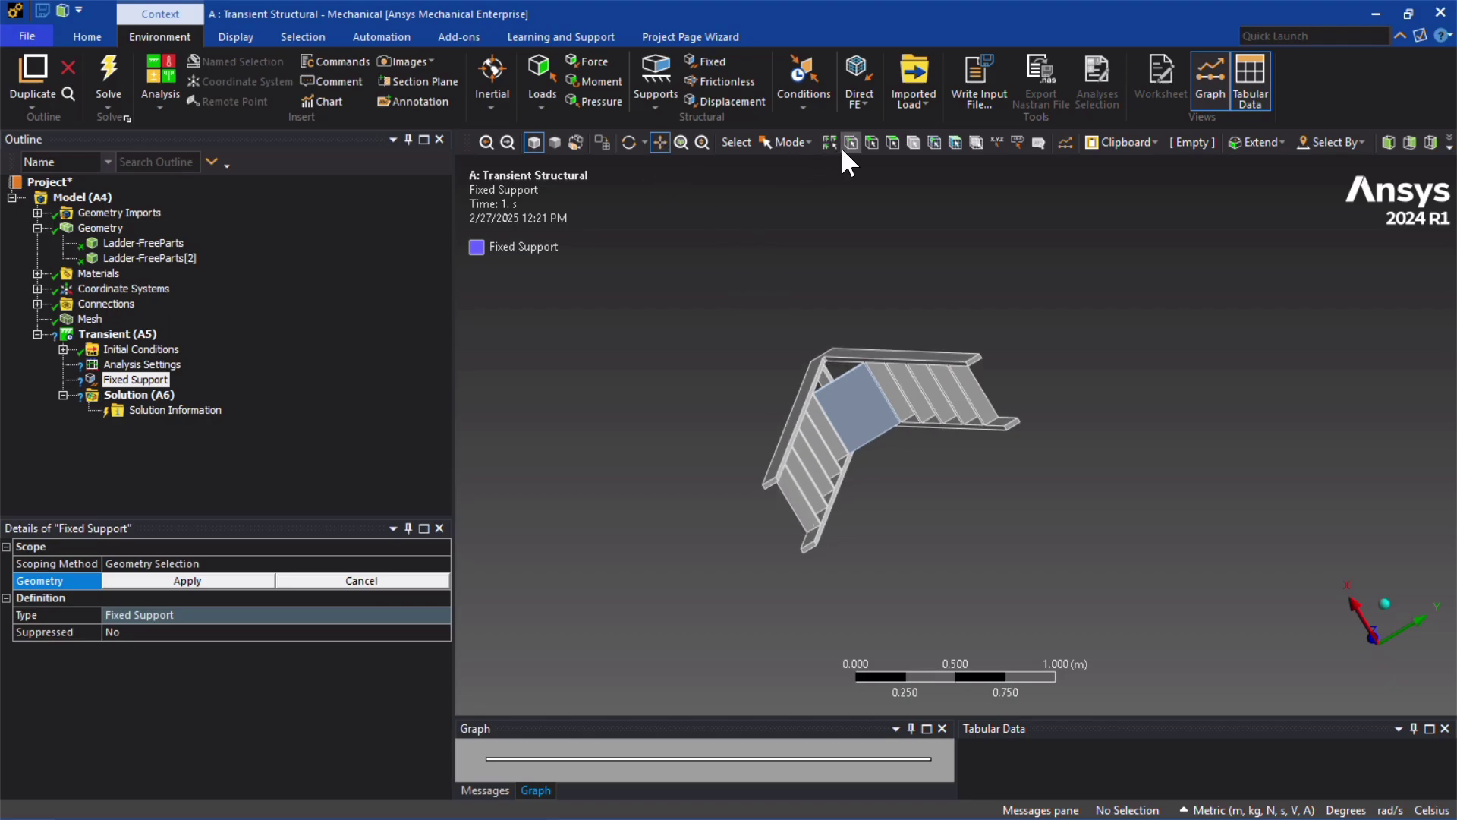
click(888, 142)
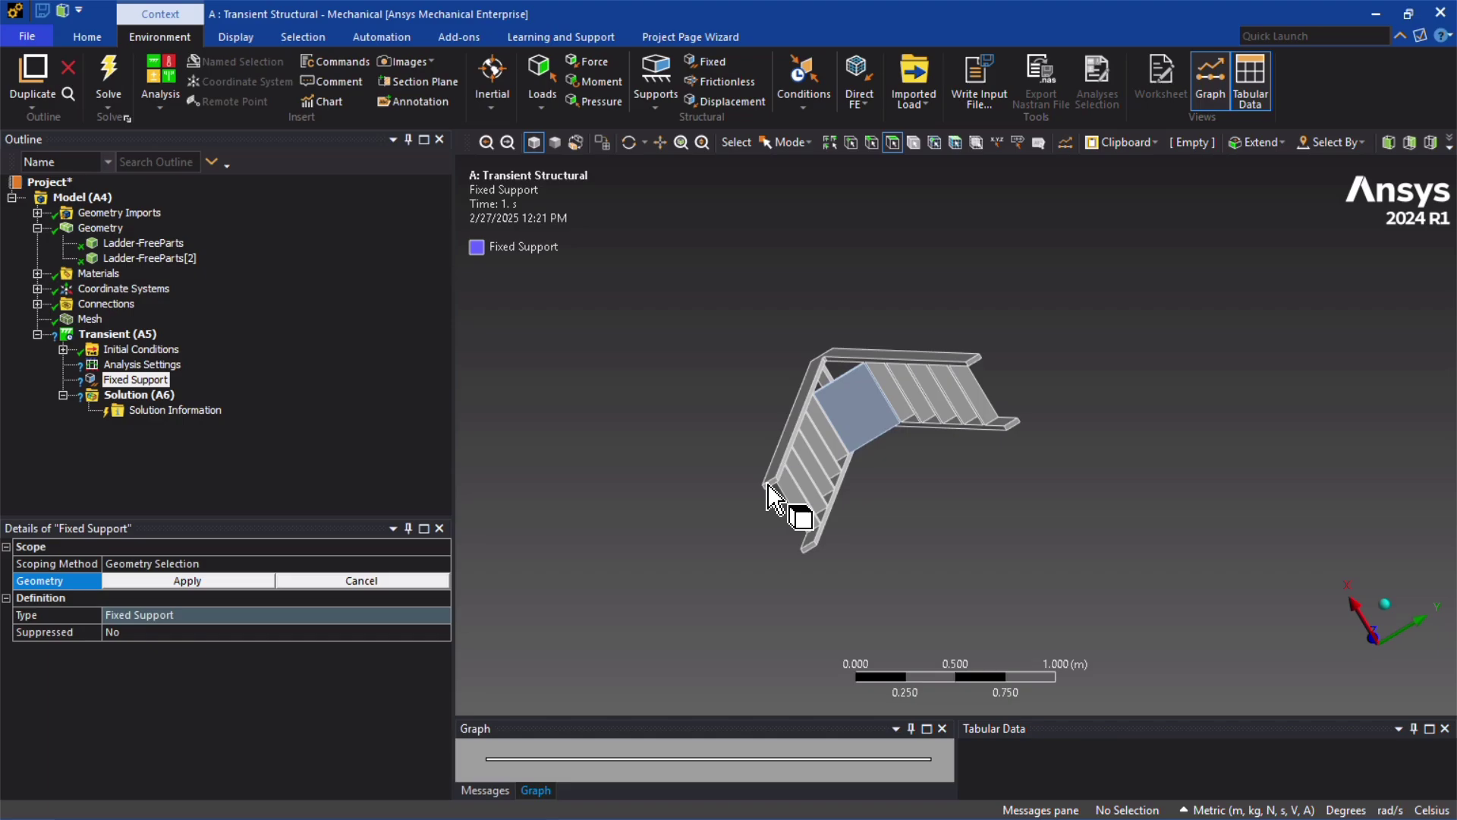
scroll(714, 501, up, 2)
click(714, 501)
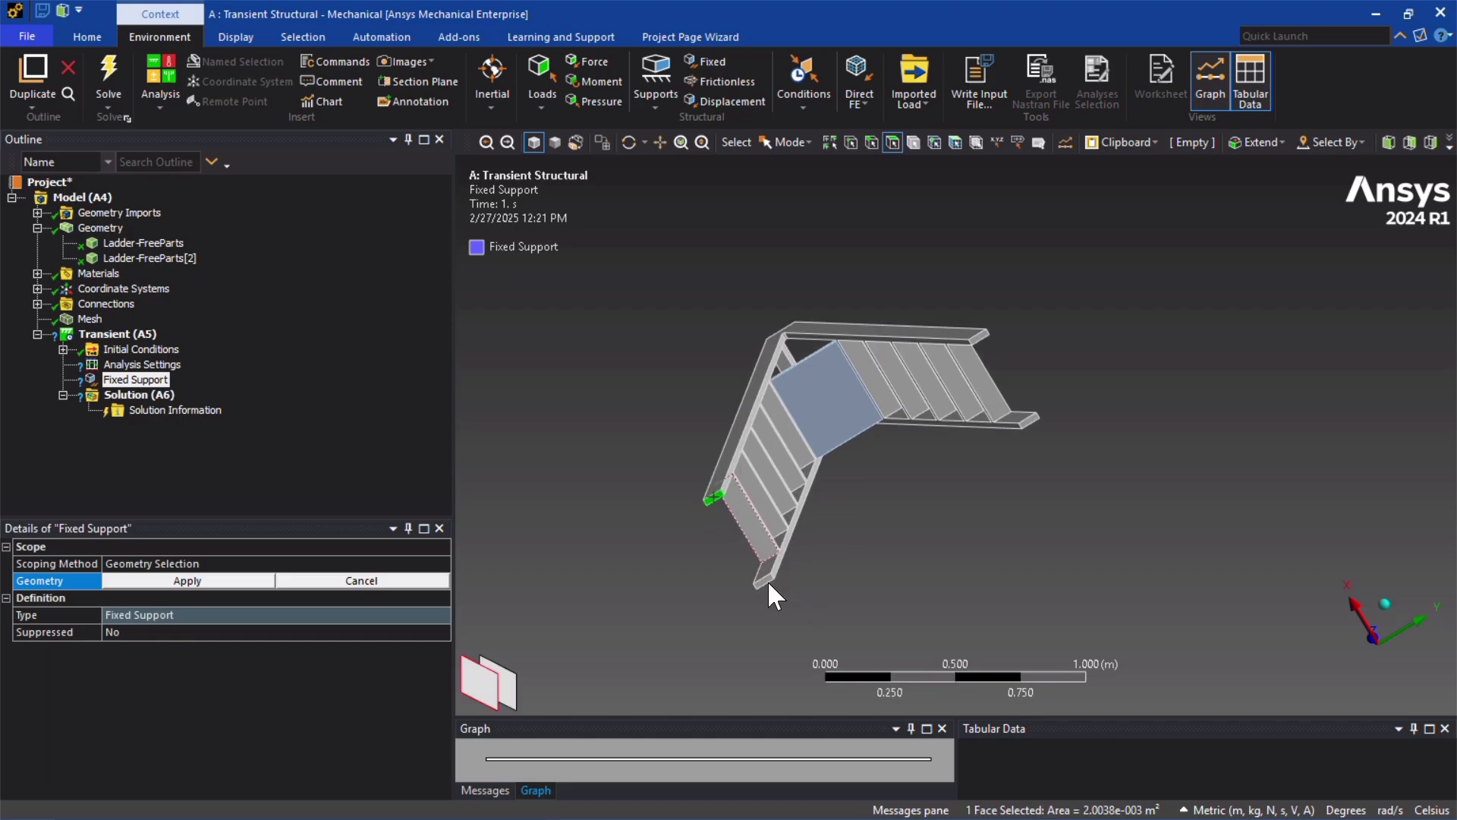
ctrl+click(763, 578)
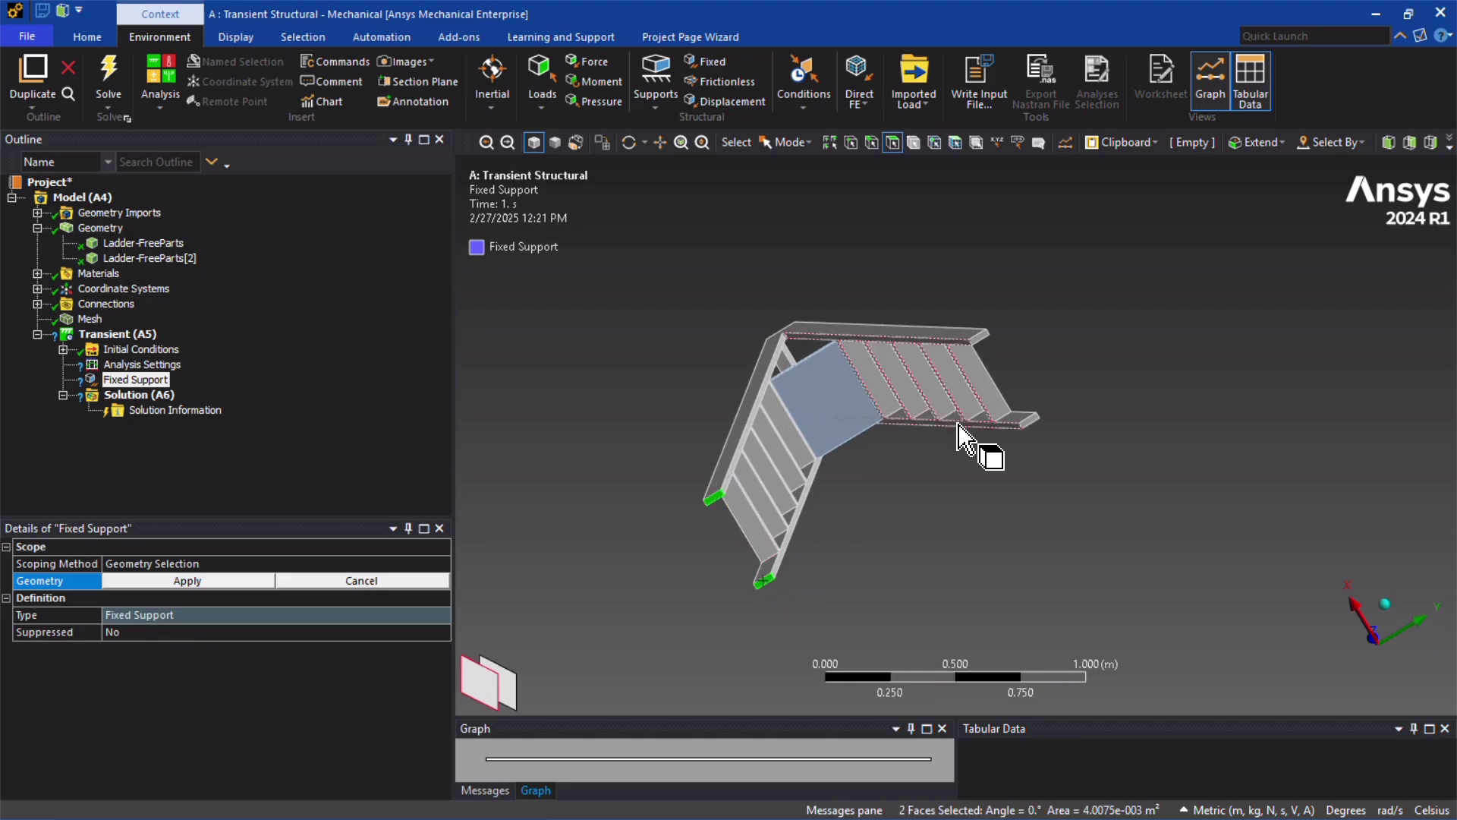
ctrl+click(1014, 408)
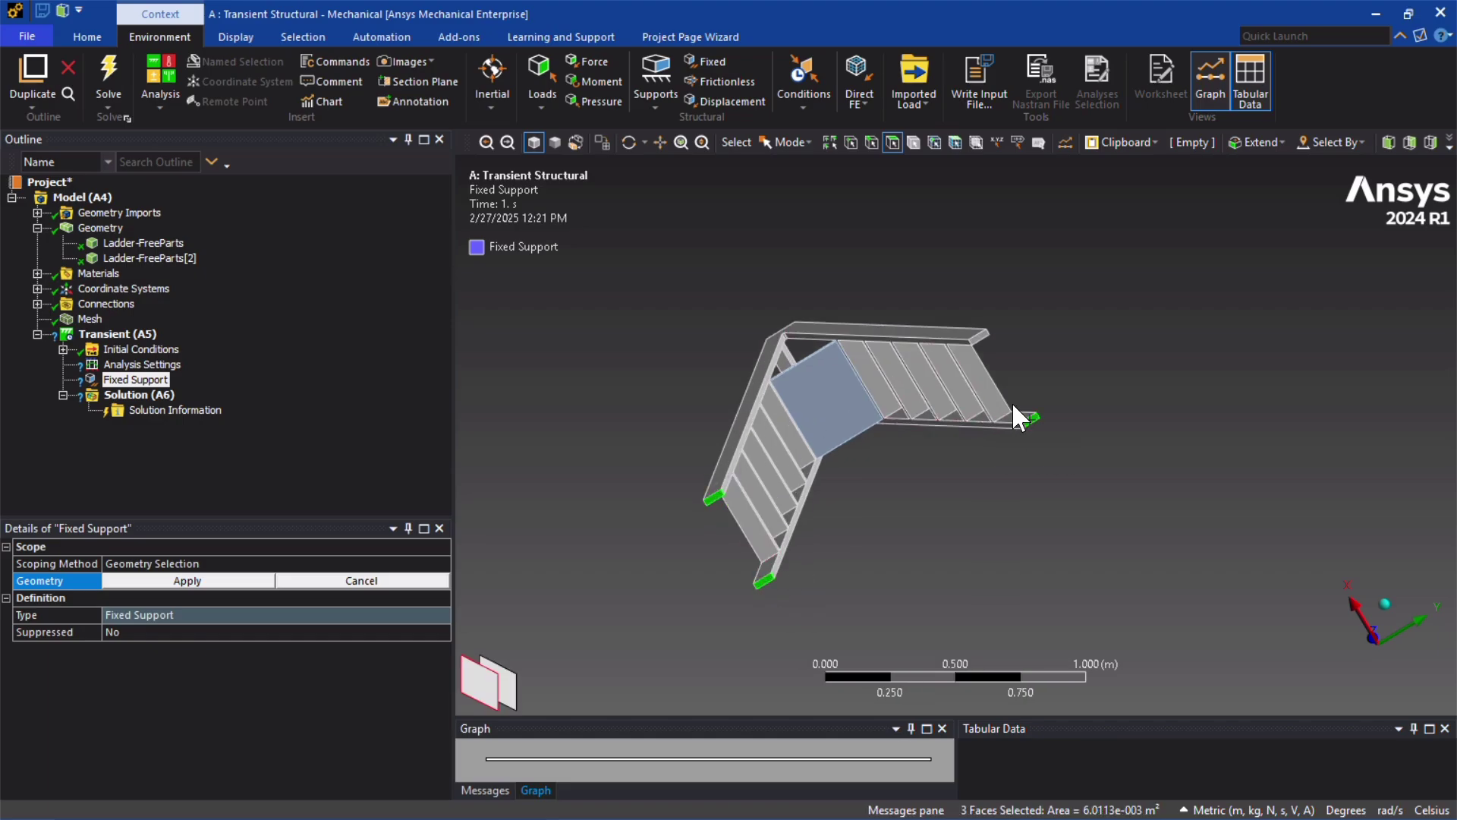
ctrl+click(980, 336)
click(221, 585)
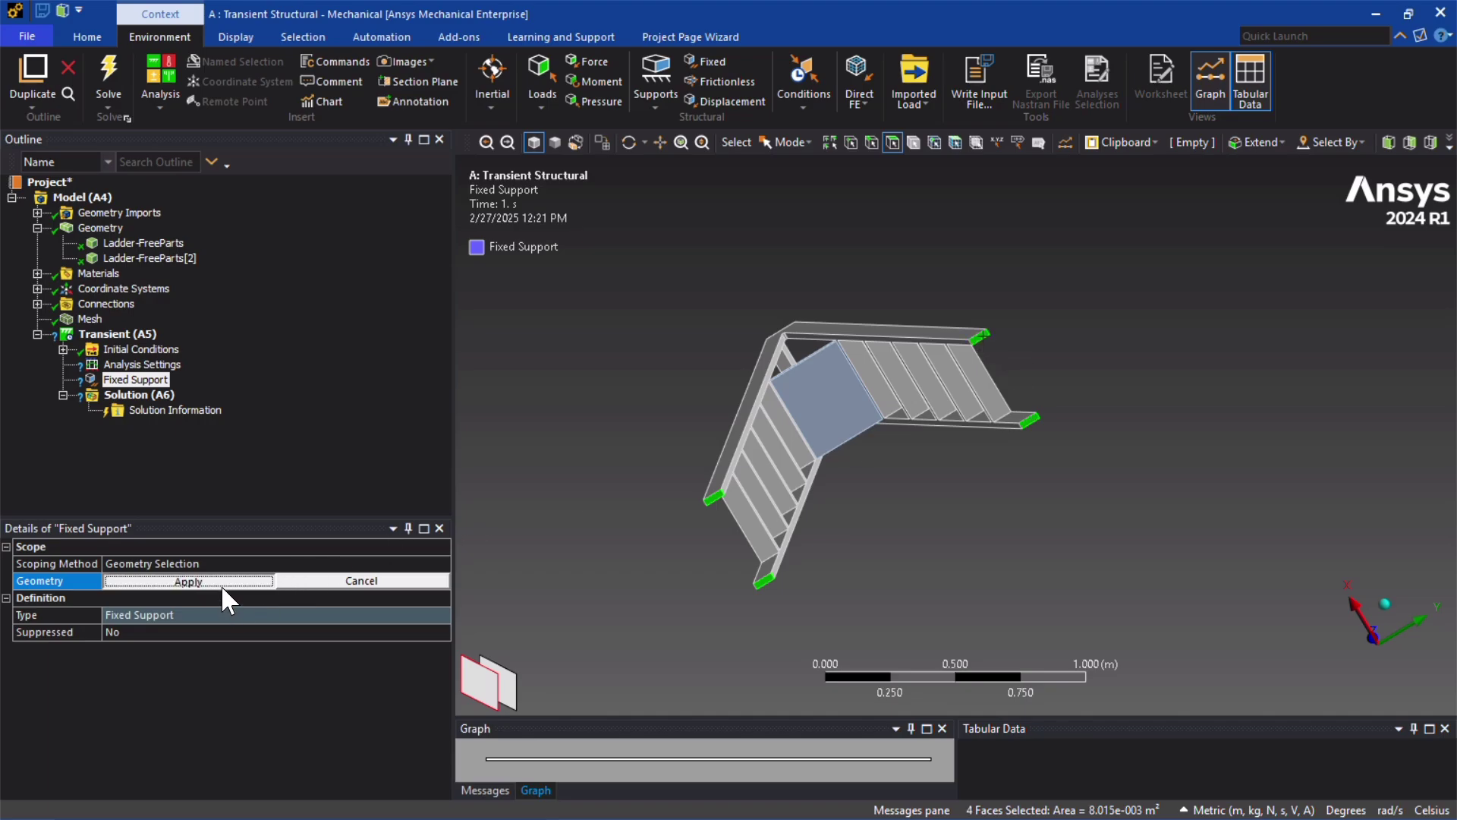
- Insert a force in the transient analysis and apply it to the top face of the front ladder side's second step from the bottom
click(121, 335)
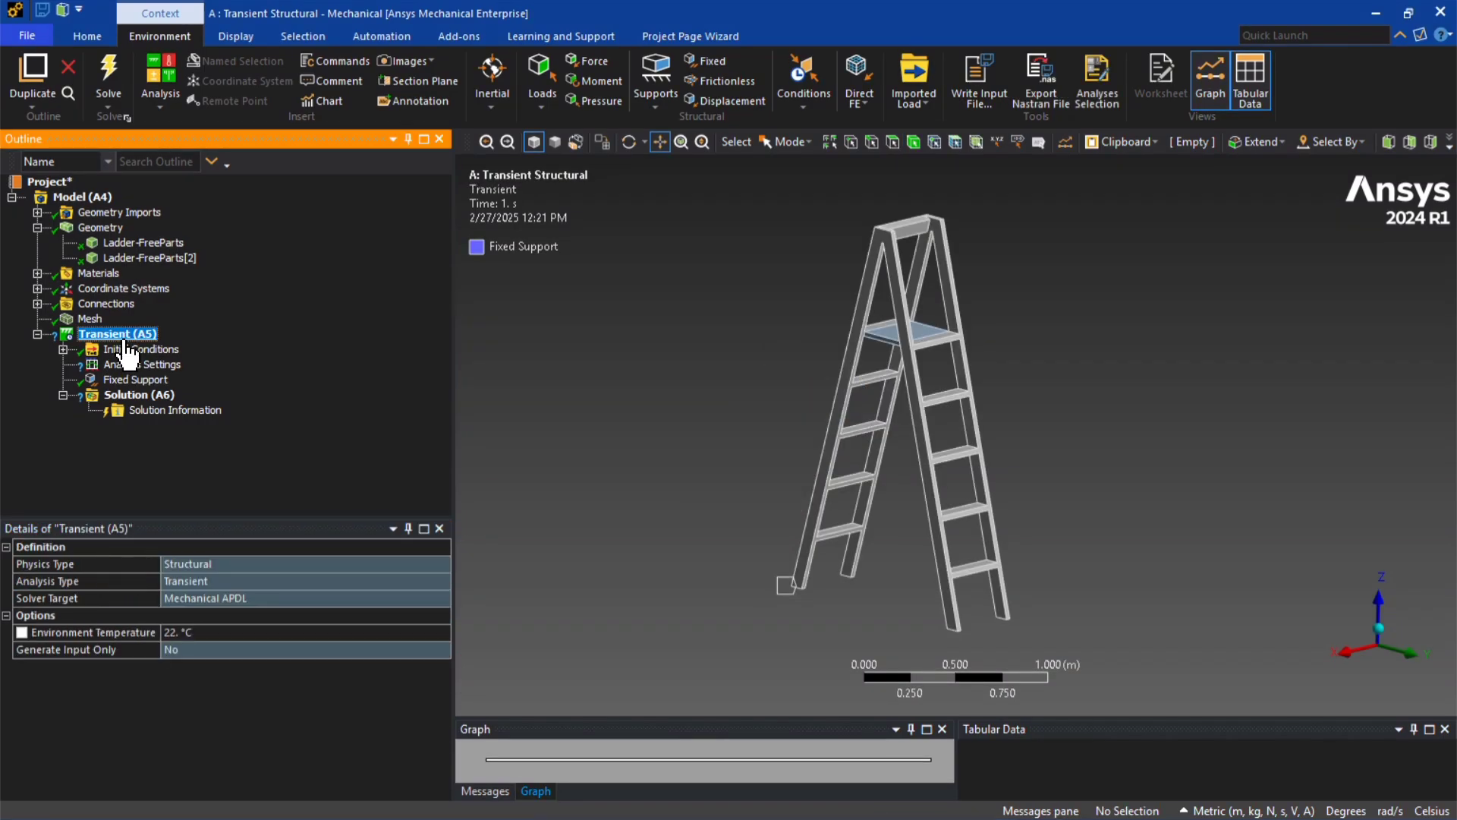
right_click(123, 336)
mouse_move(211, 344)
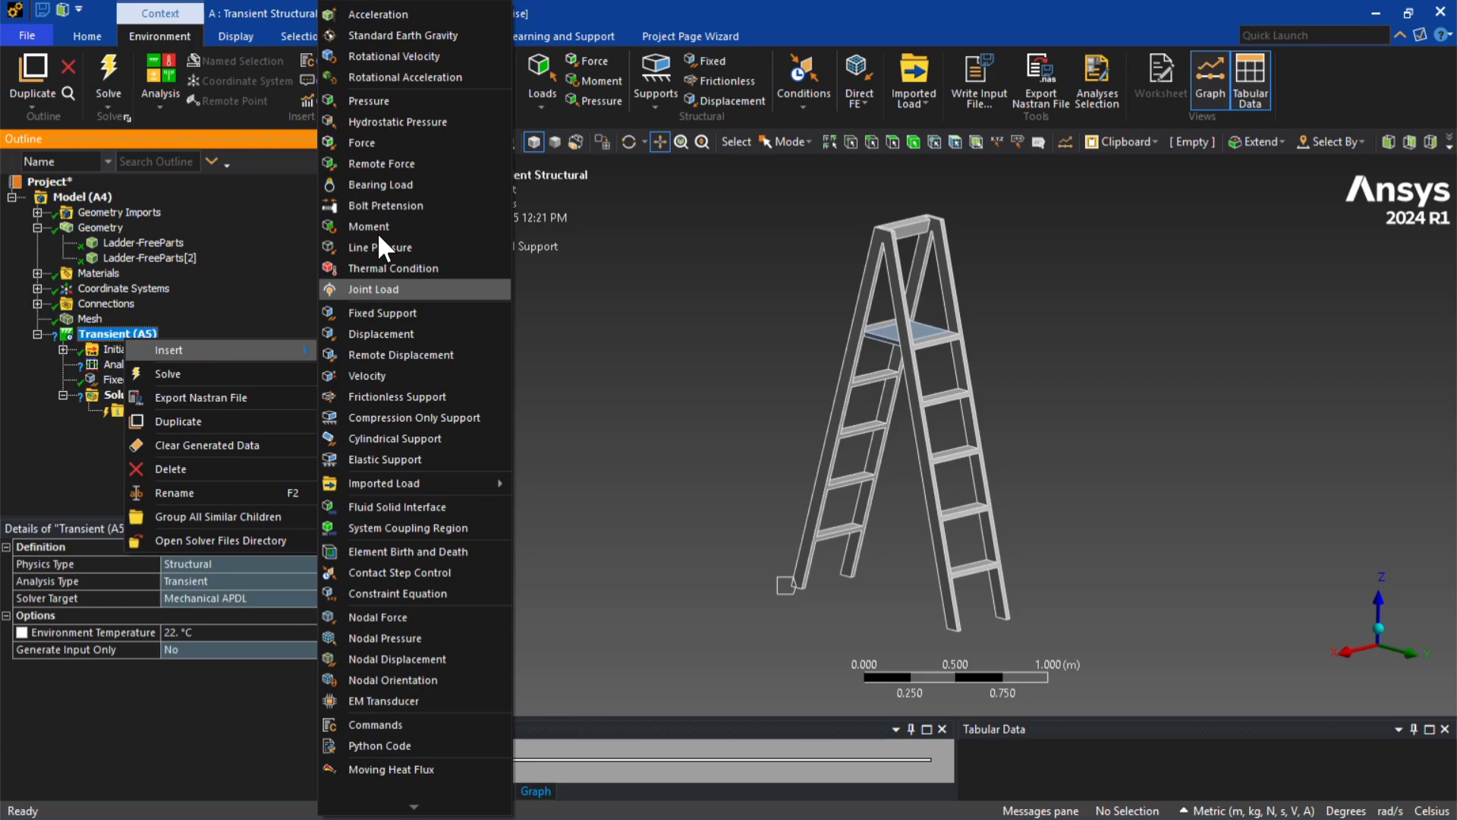
click(387, 139)
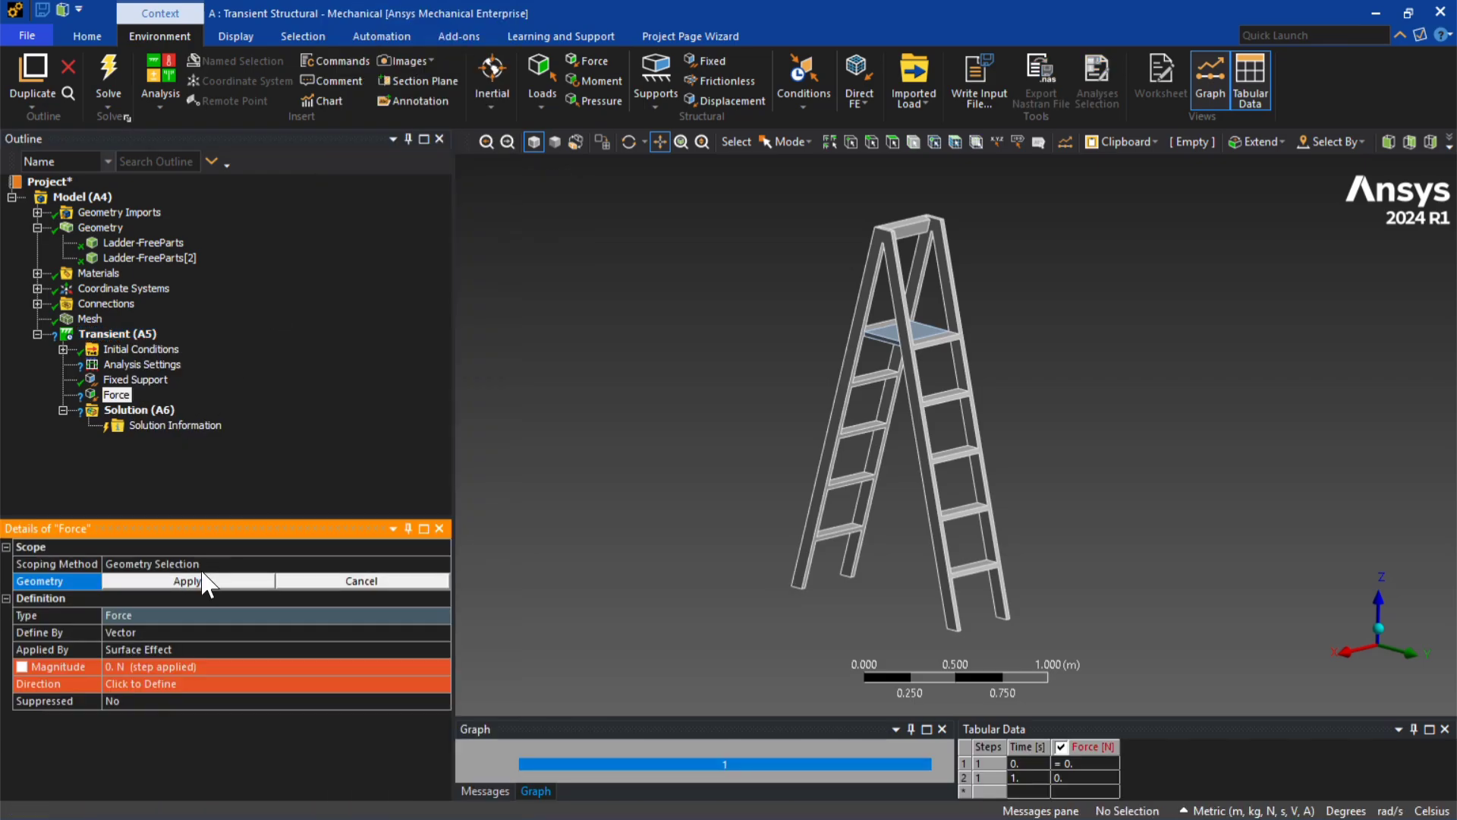
click(892, 142)
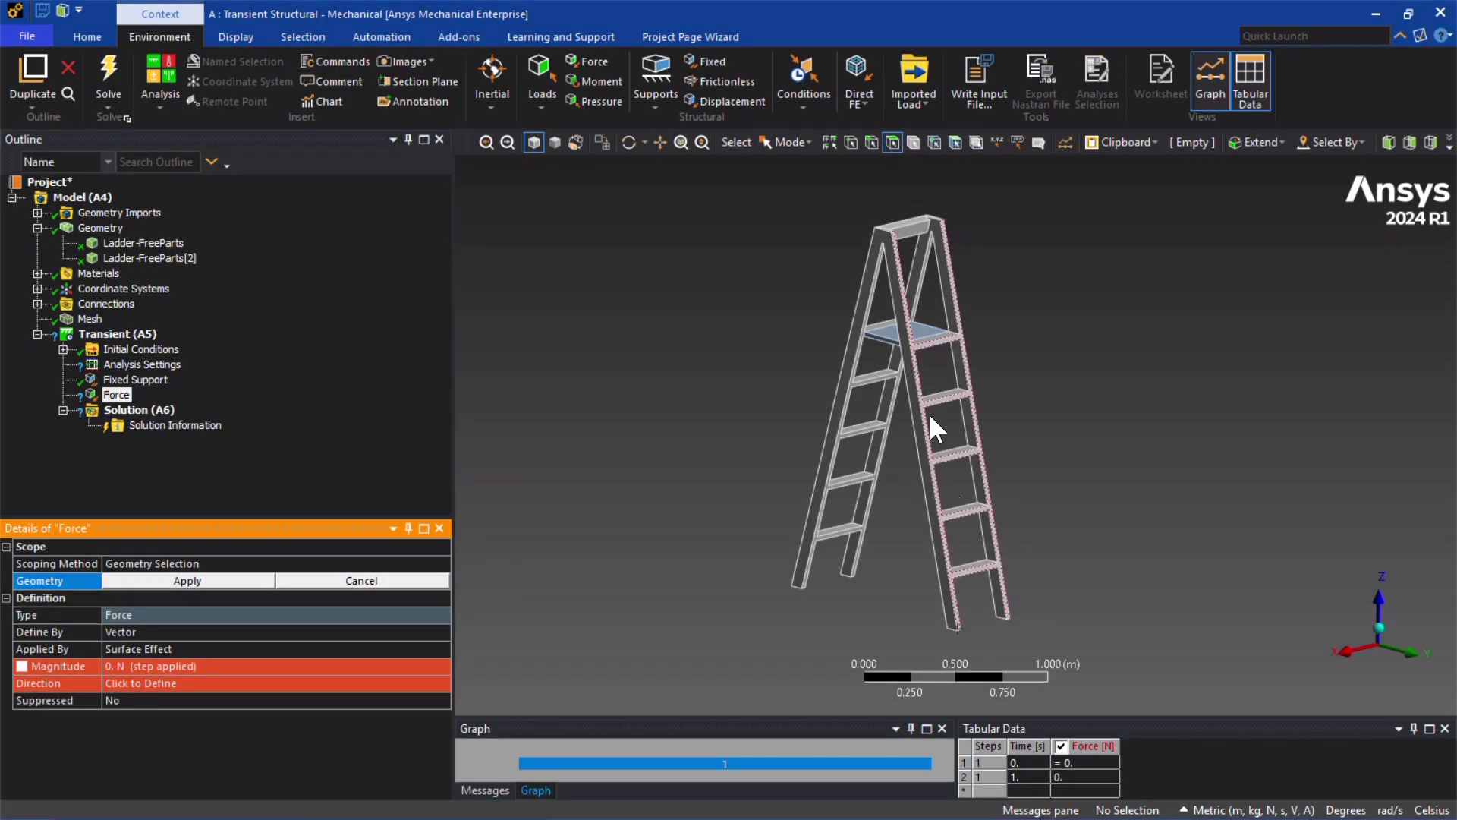
click(973, 512)
scroll(963, 550, up, 2)
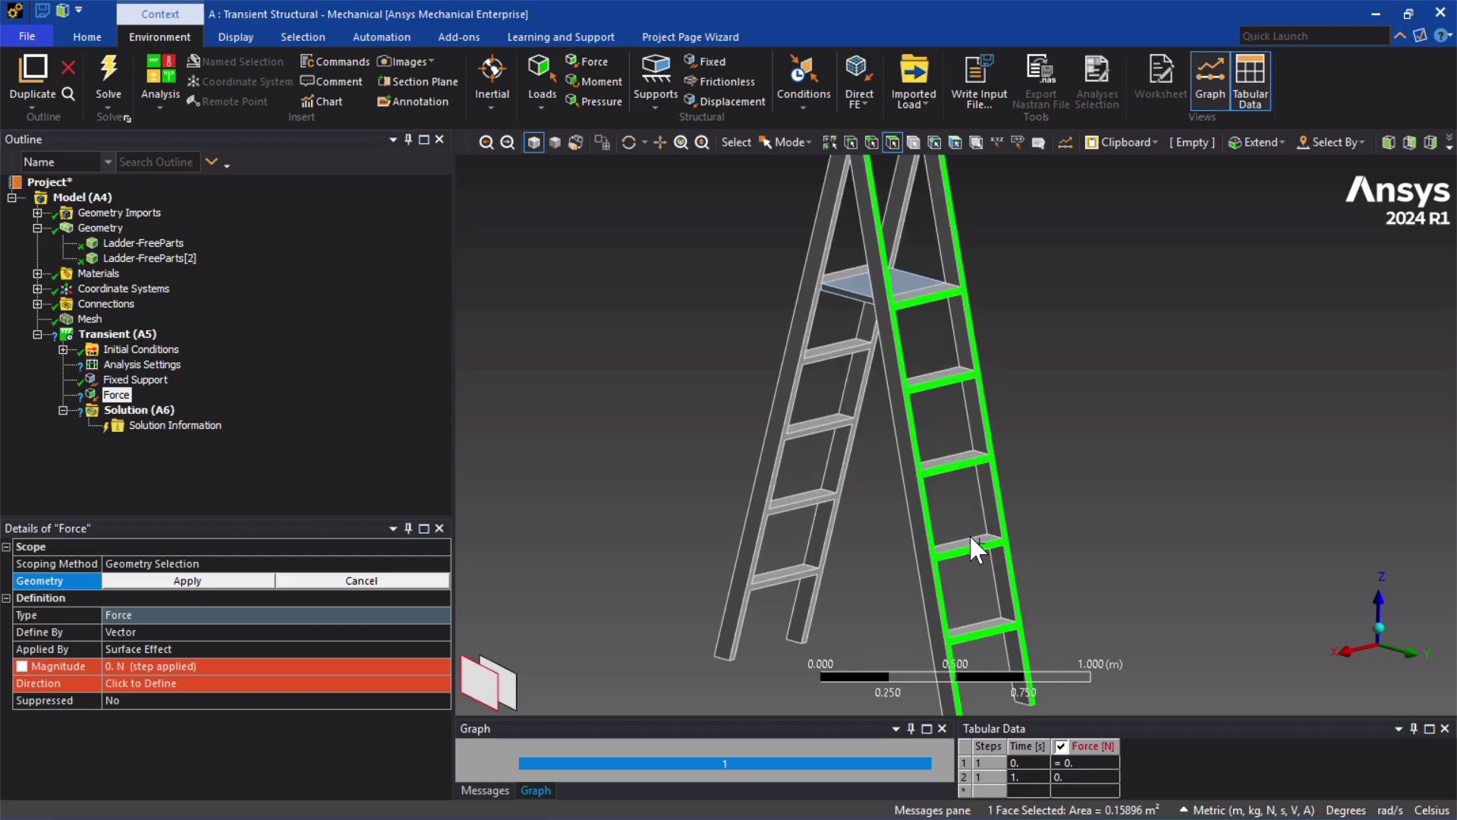
click(968, 534)
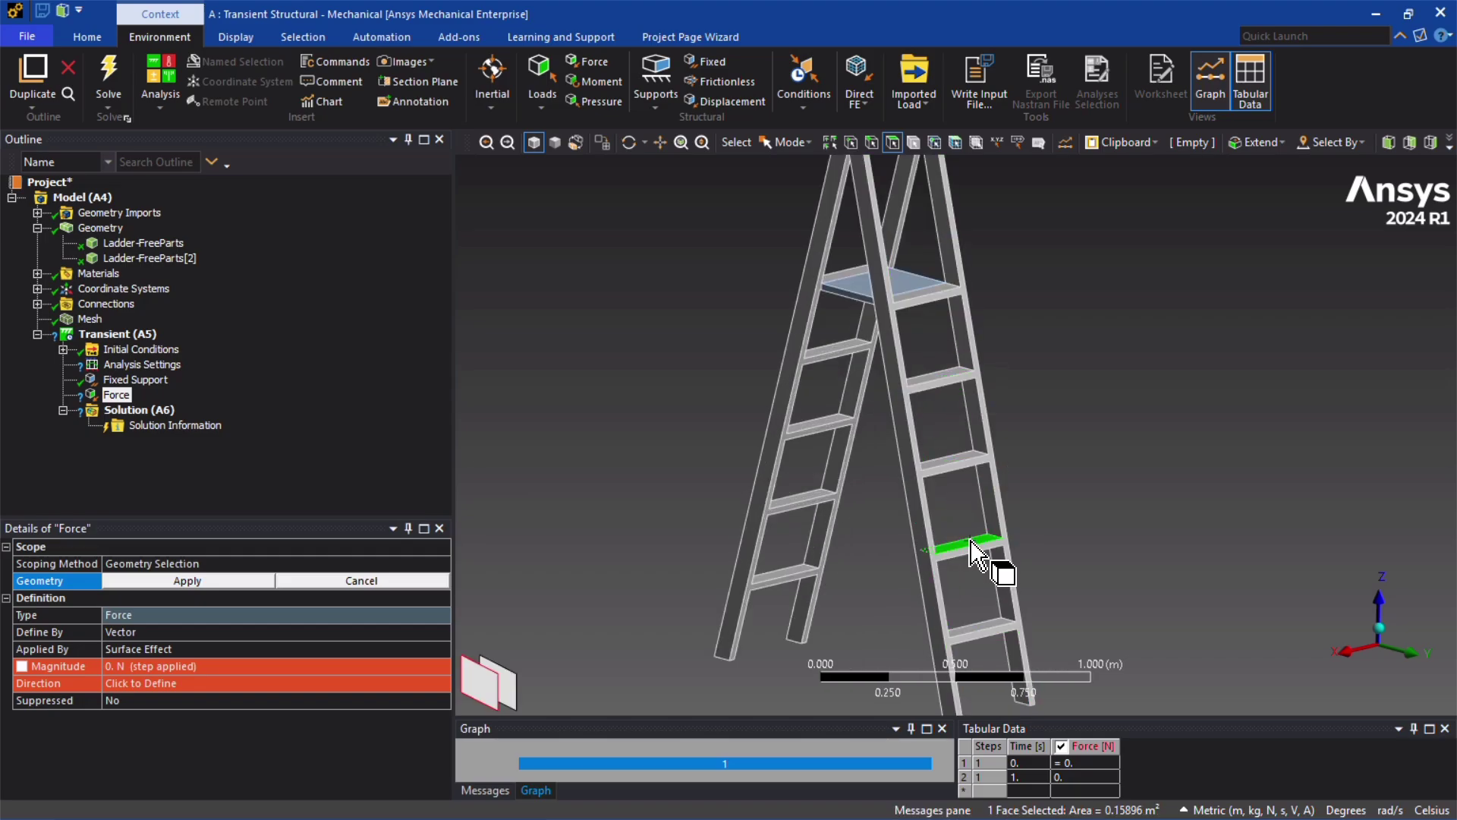
click(267, 582)
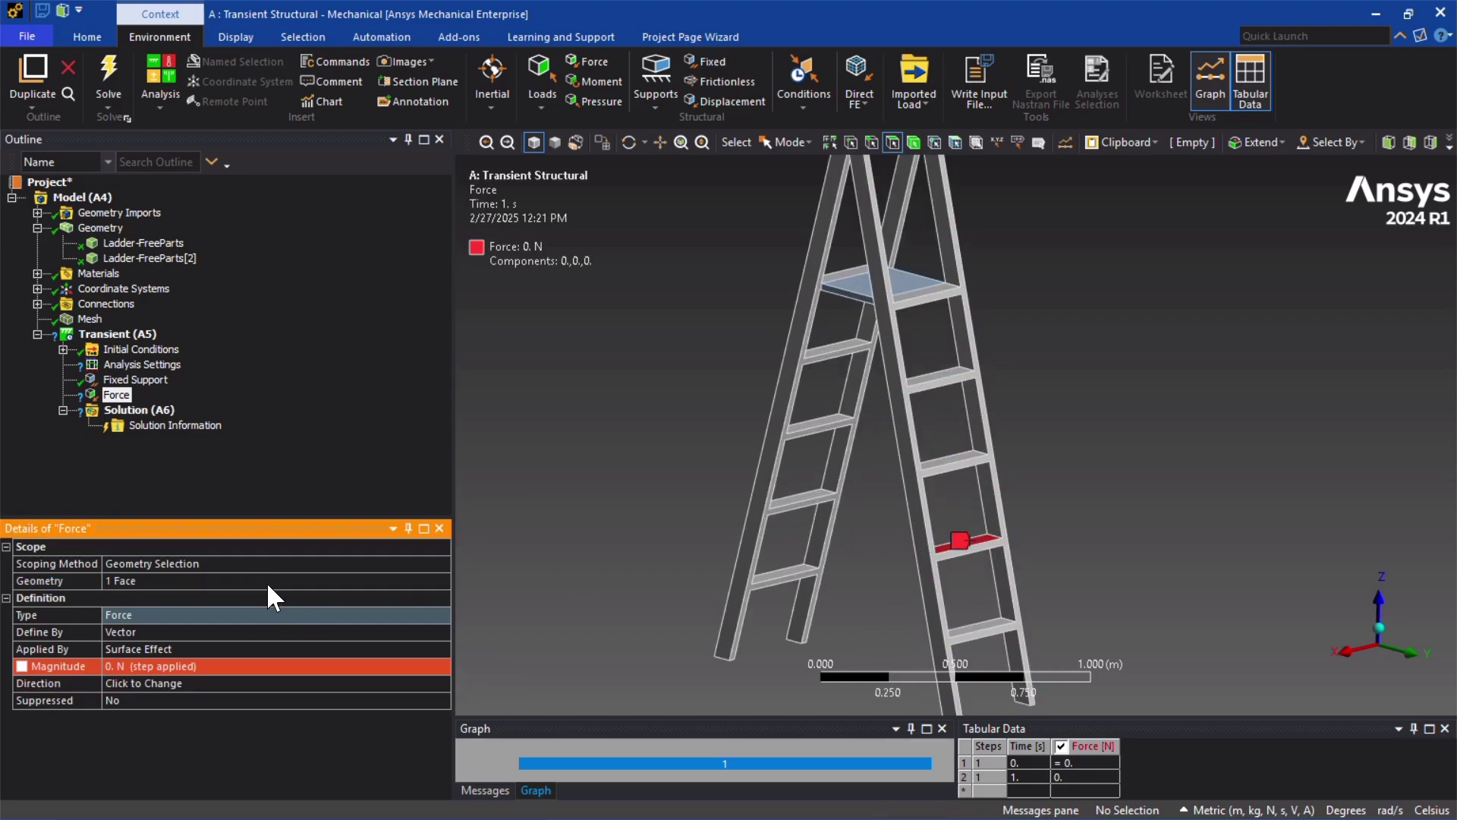
- Define the force by components with tabular time data for its Z component, and enlarge the graph and table area
click(246, 633)
click(442, 631)
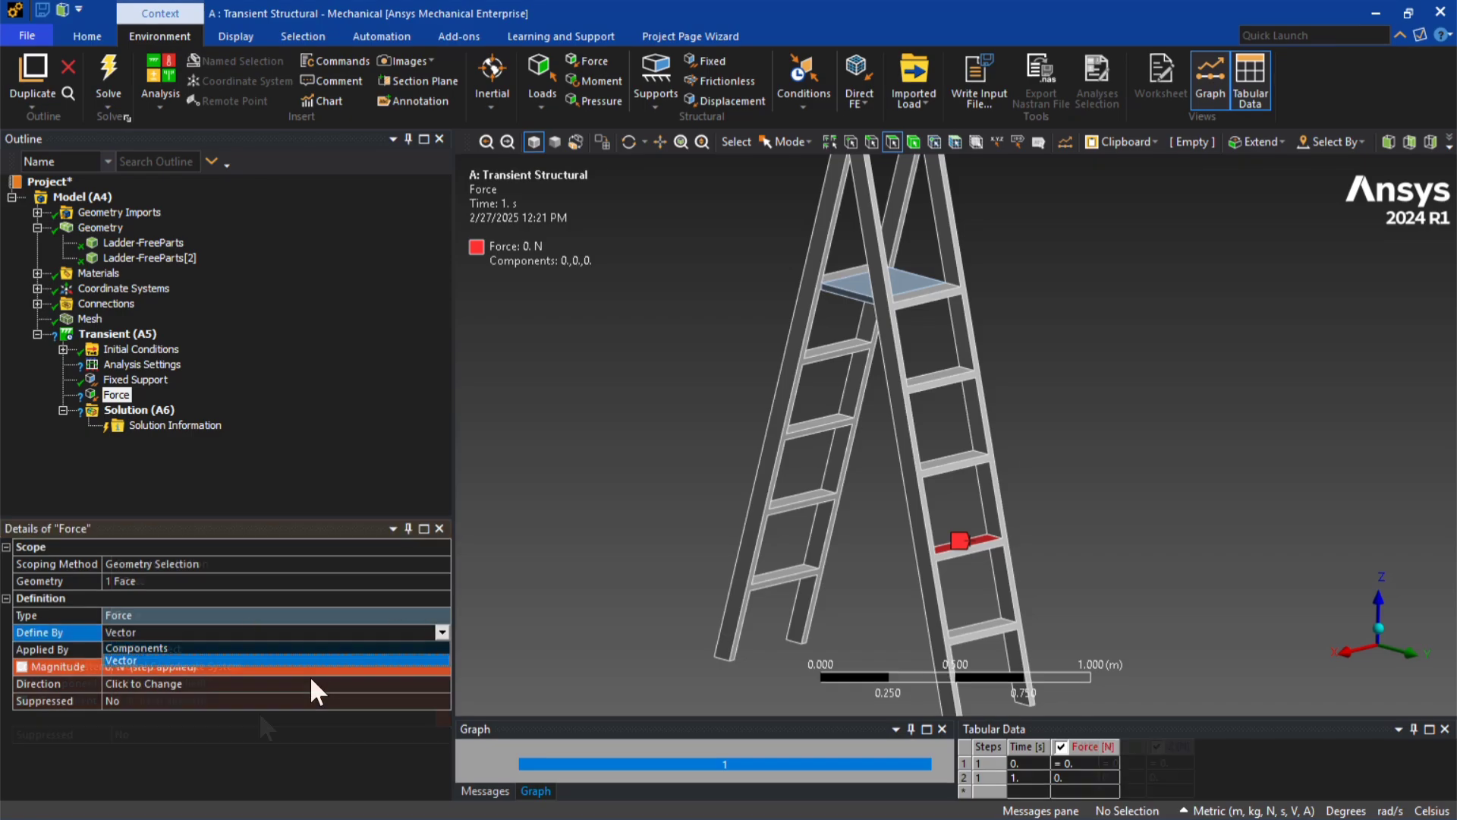
click(309, 671)
click(258, 716)
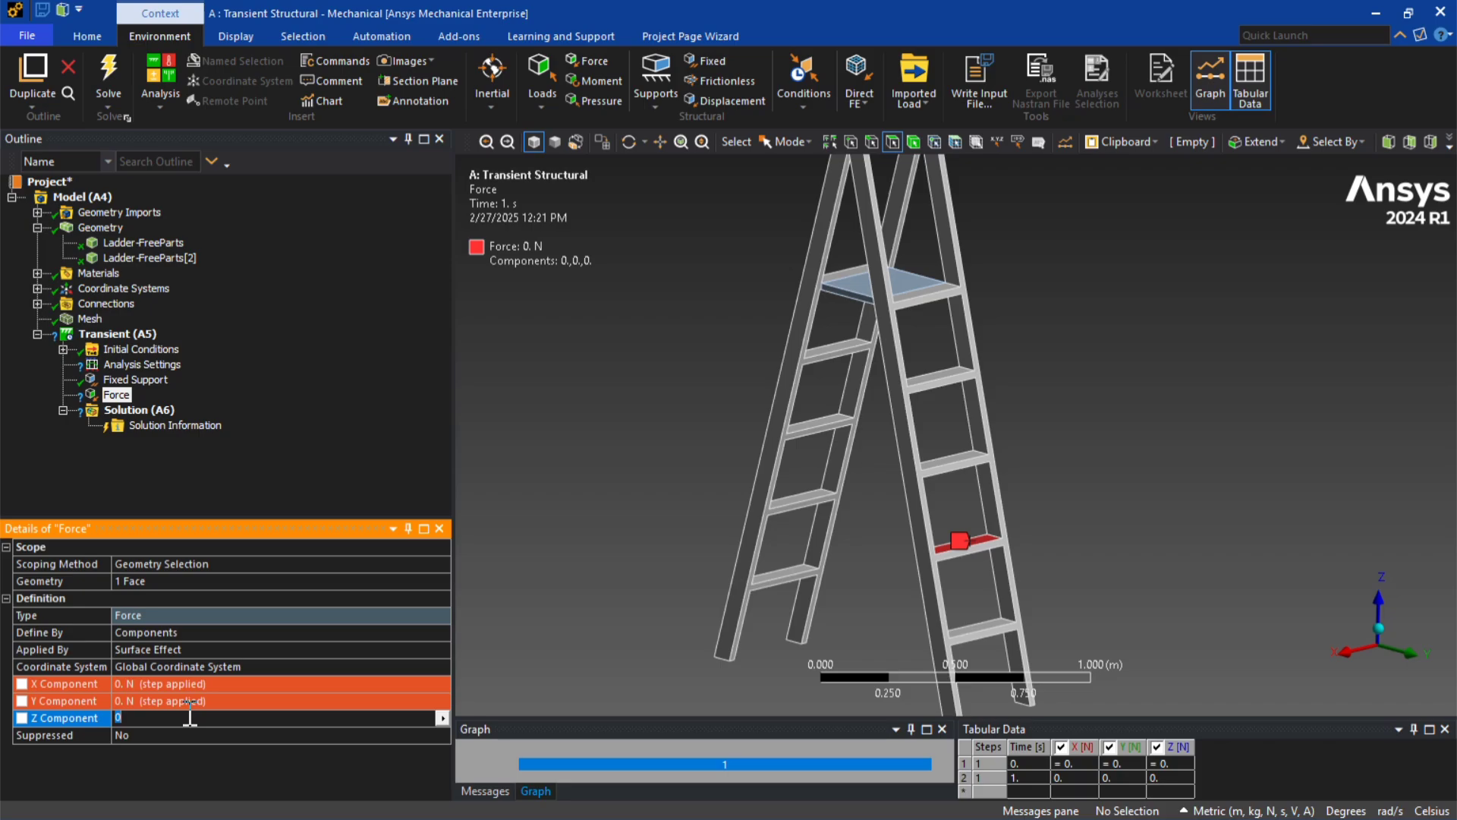
key(Return)
click(441, 718)
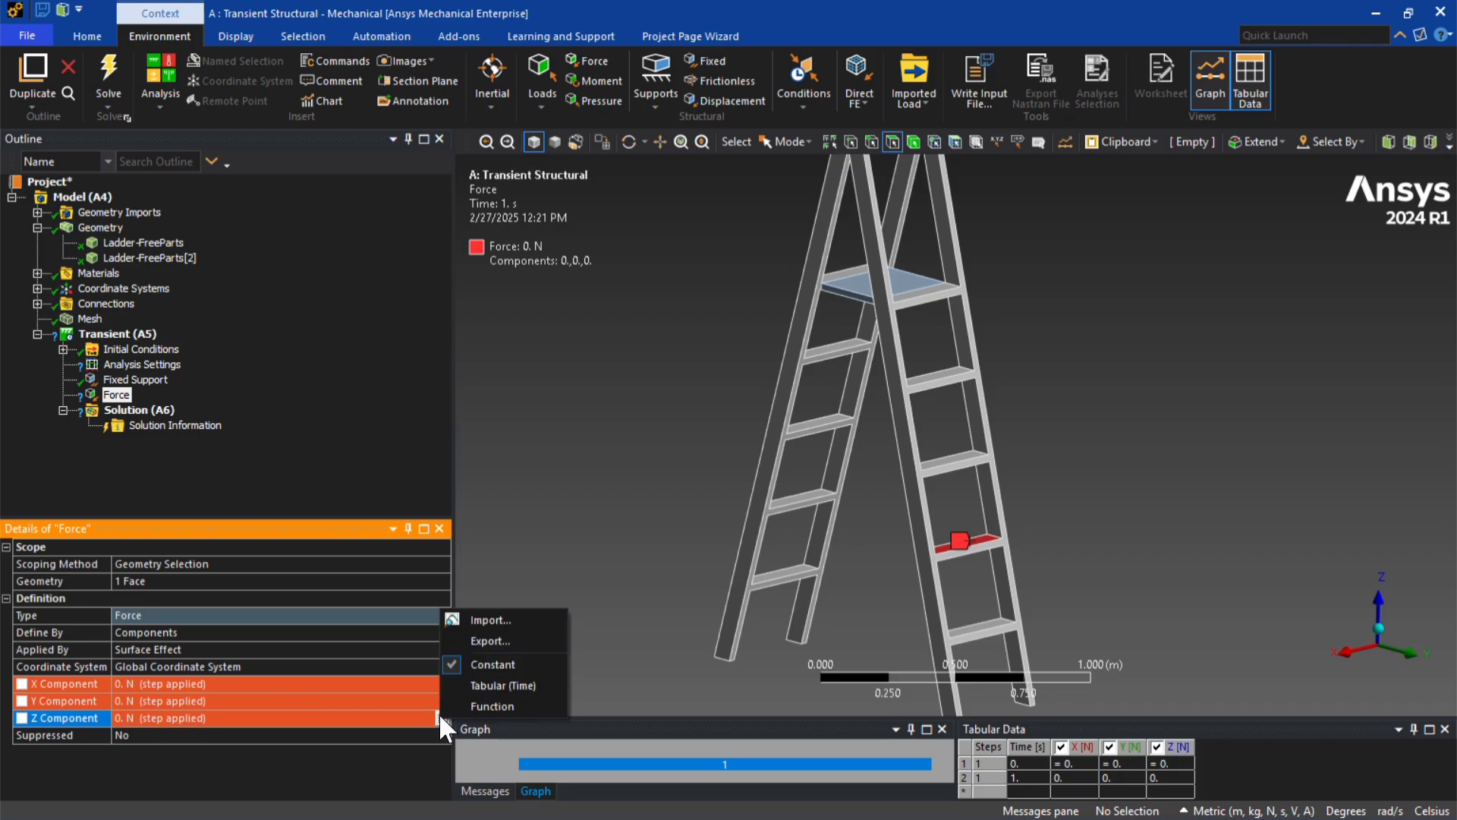
click(480, 679)
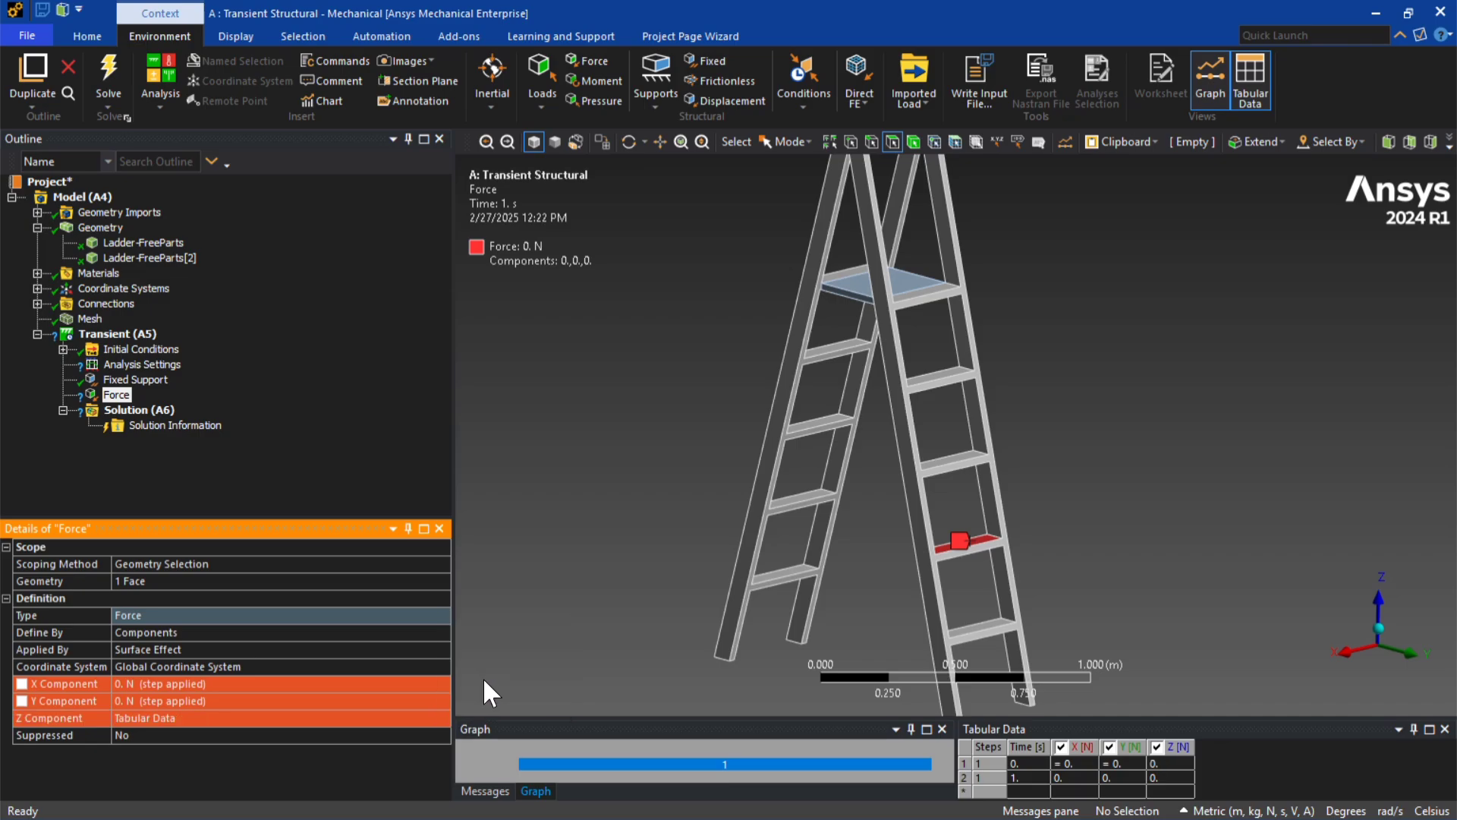
drag(870, 719, 858, 556)
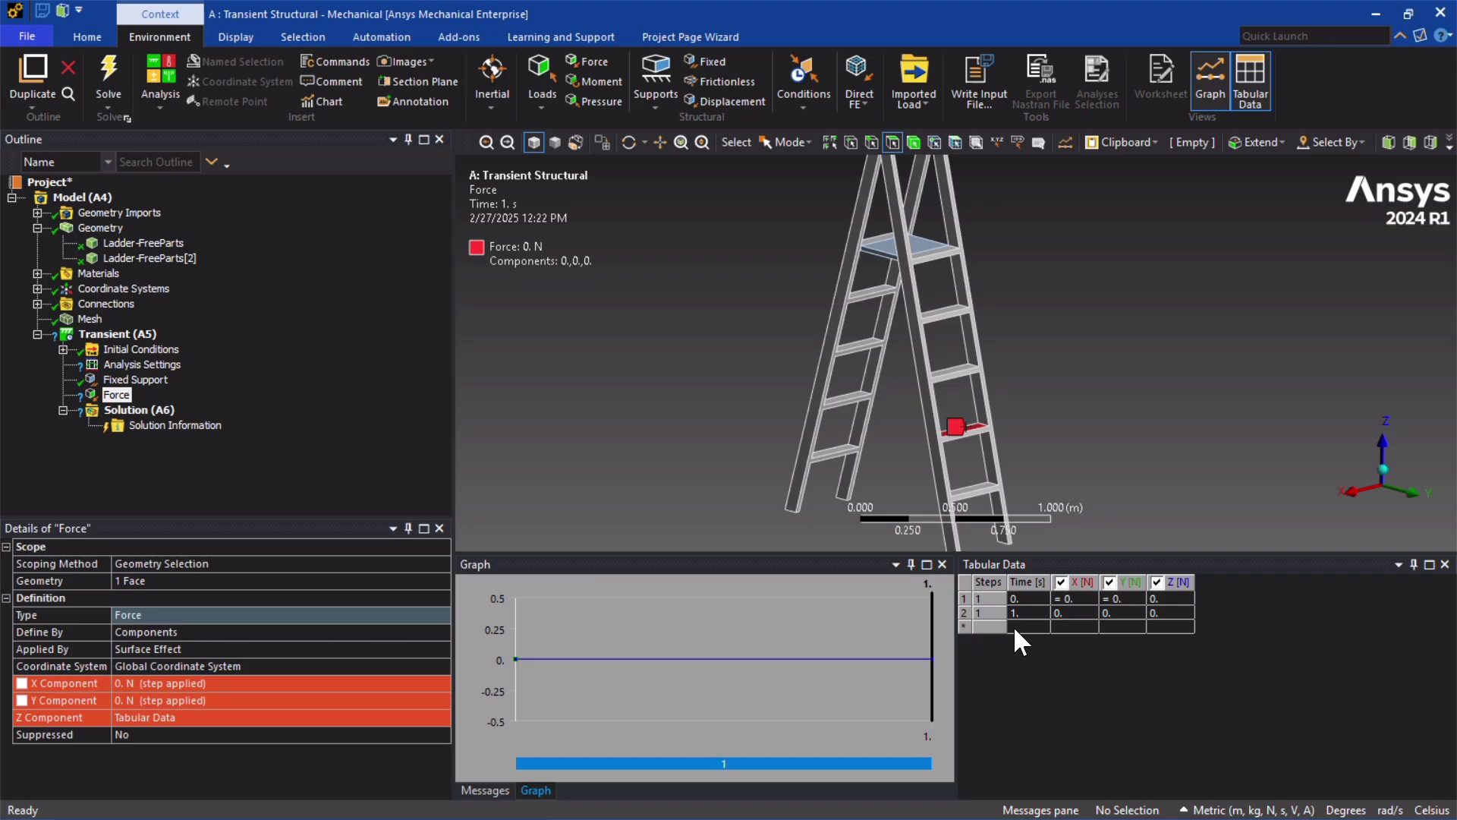
- In the analysis settings, set the step end time to 7 s, initial and minimum time steps to 1 s, and maximum time step to 7 s
click(142, 365)
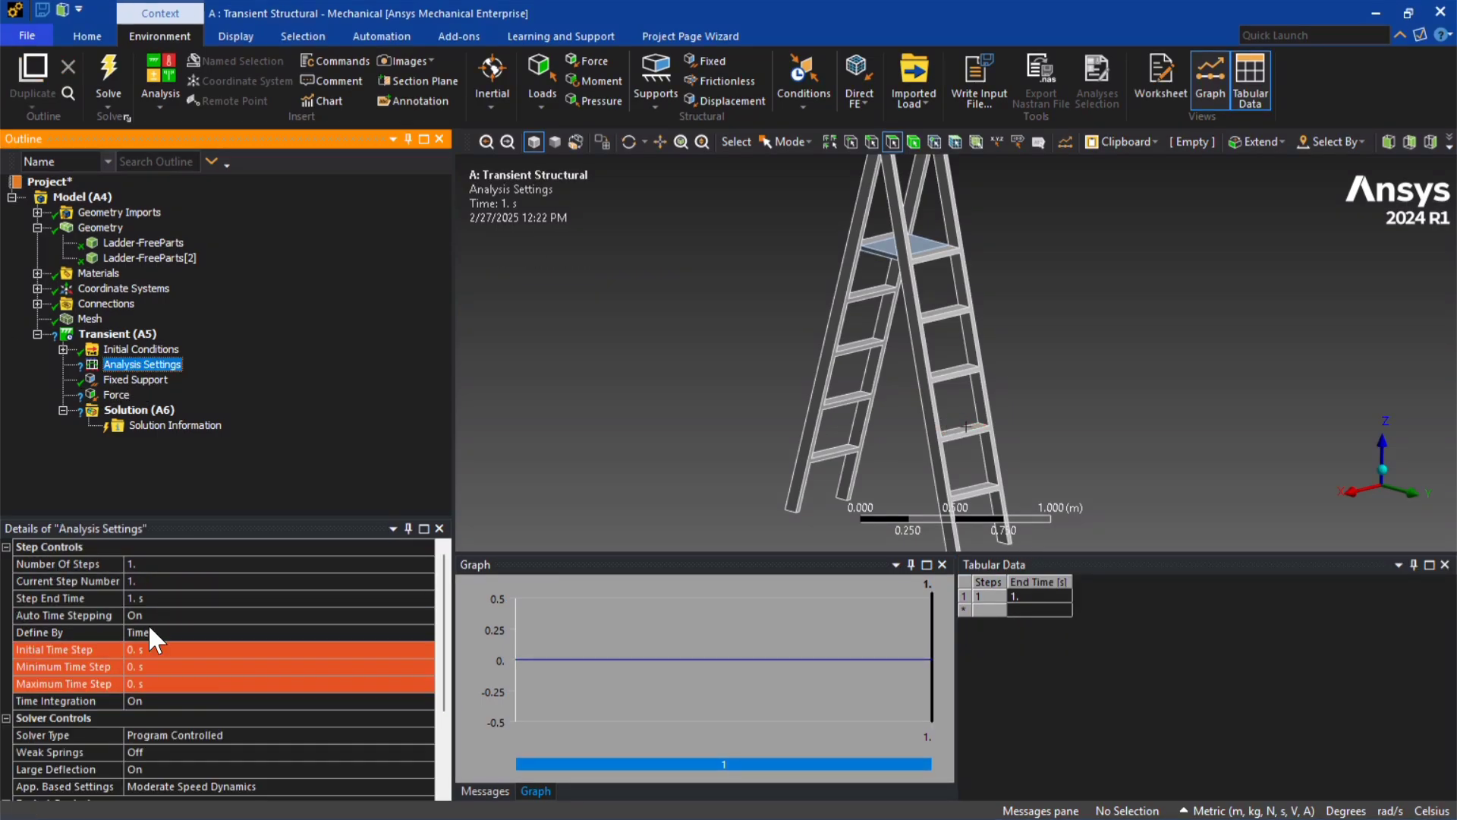
click(152, 598)
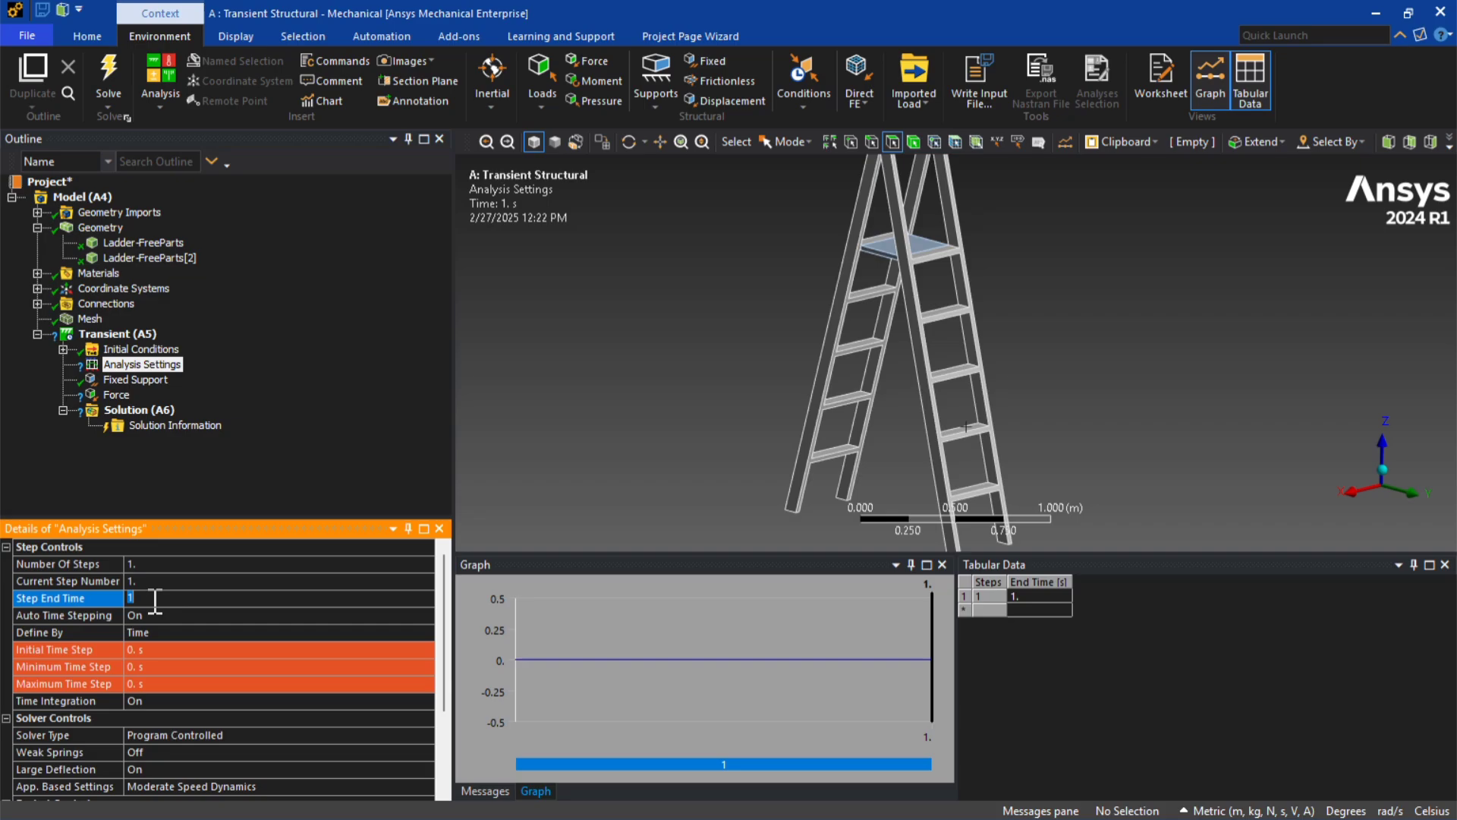
text(7)
key(Return)
click(155, 648)
text(1)
click(147, 664)
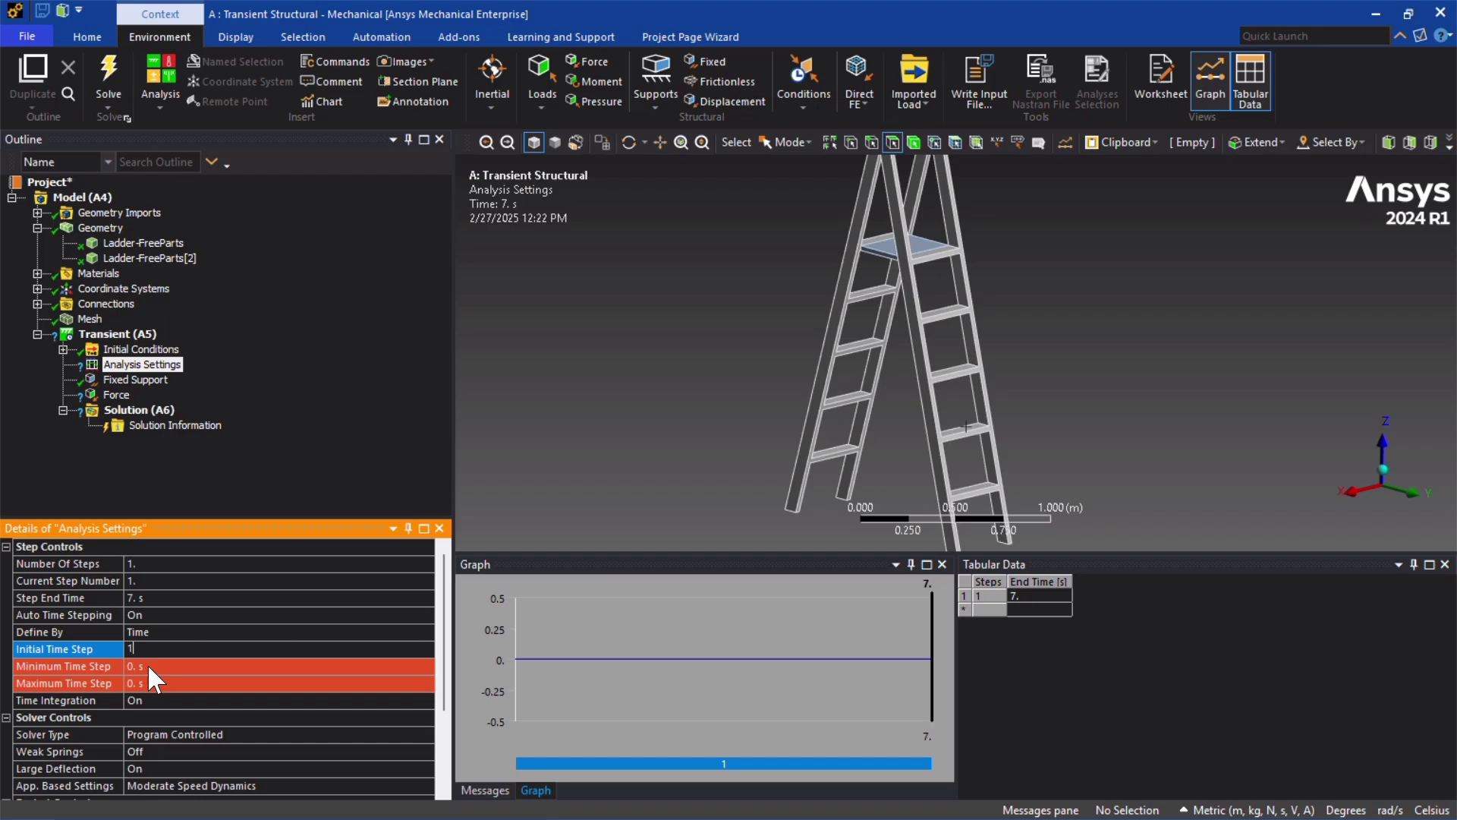
text(1)
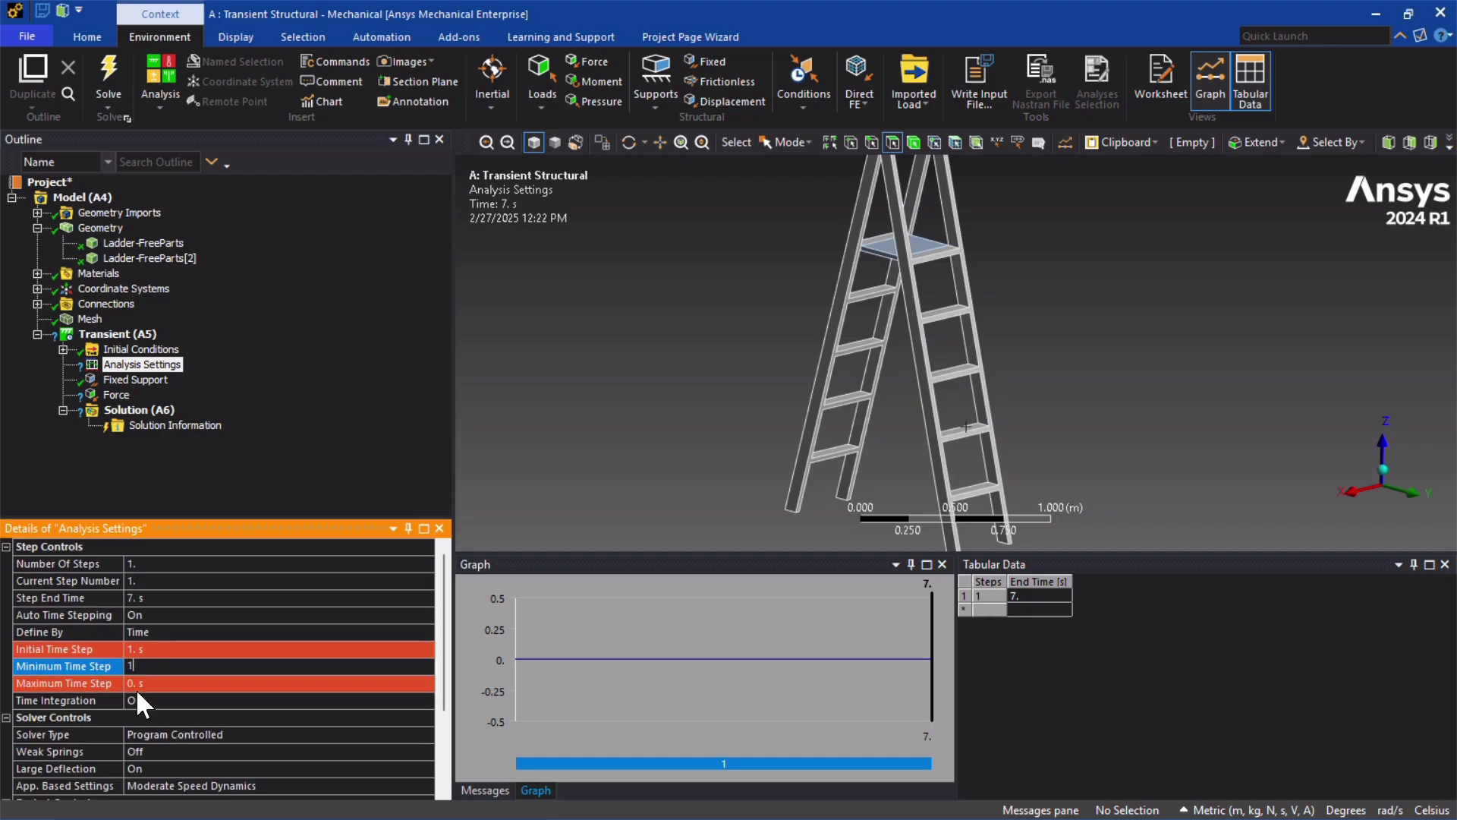
click(138, 686)
text(7)
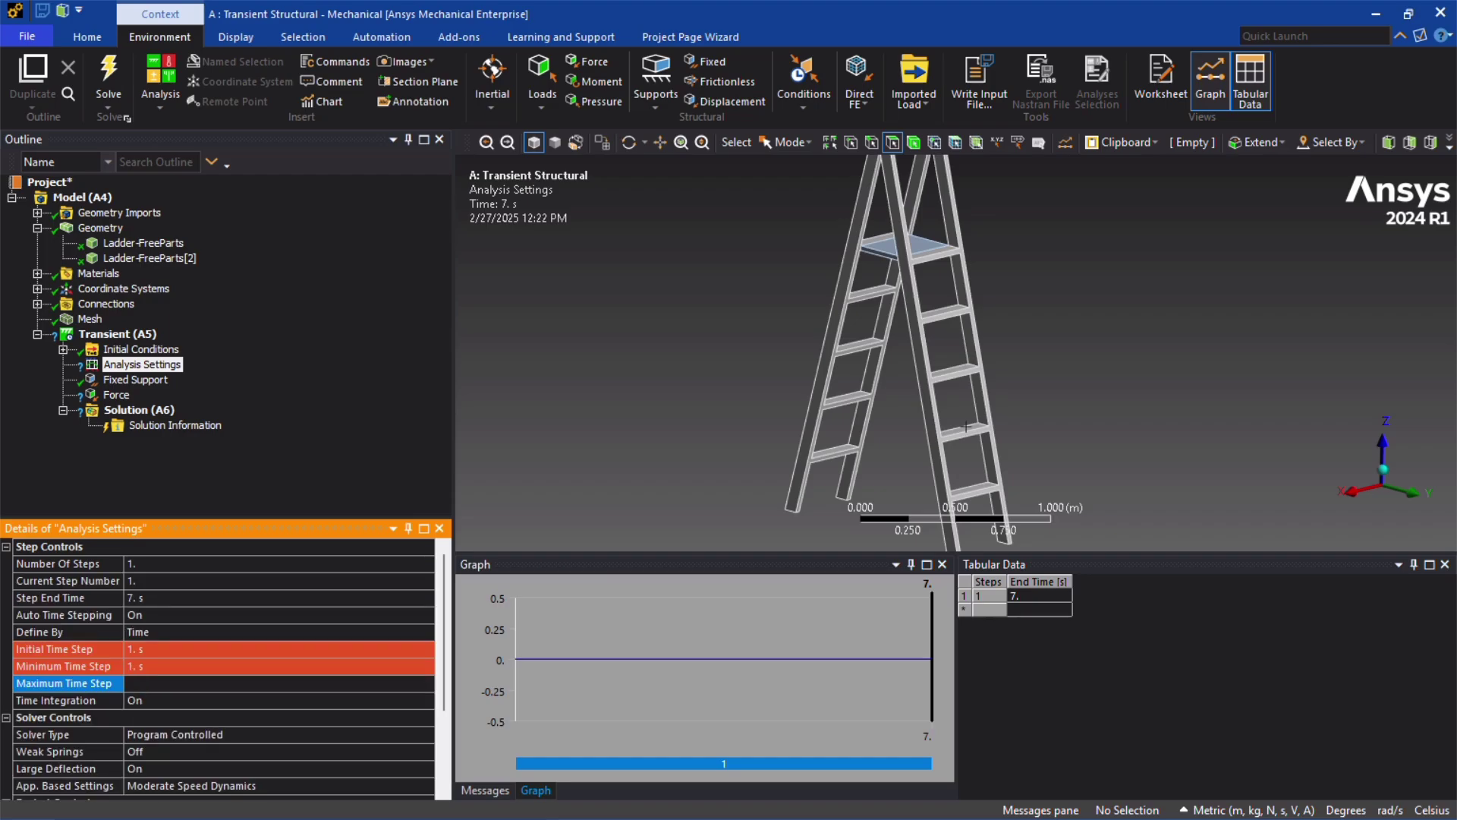
key(Return)
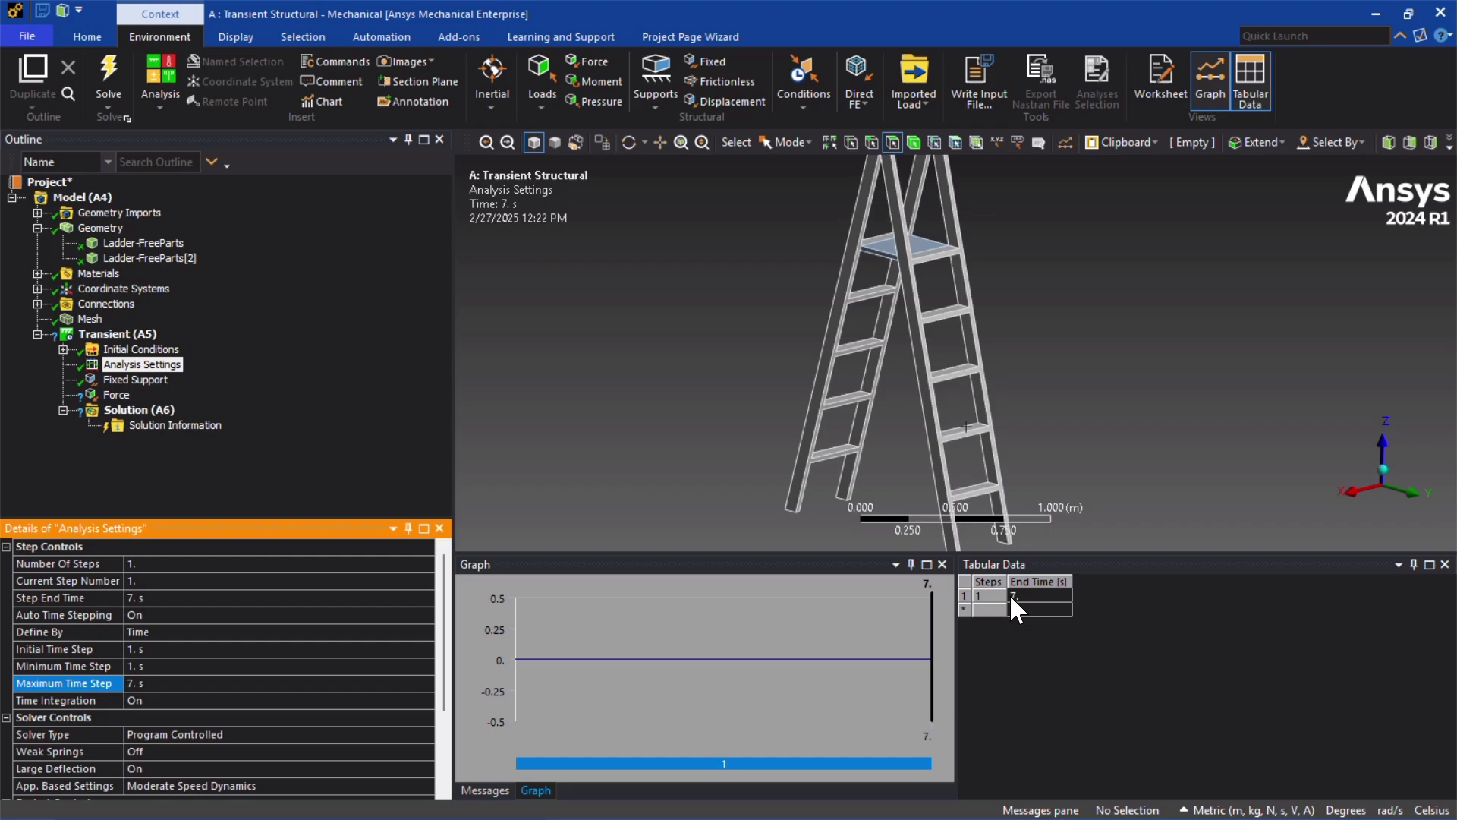
- Tabulate the first force's Z component as 0 N at 1 s and -800 N at 2 s
click(116, 395)
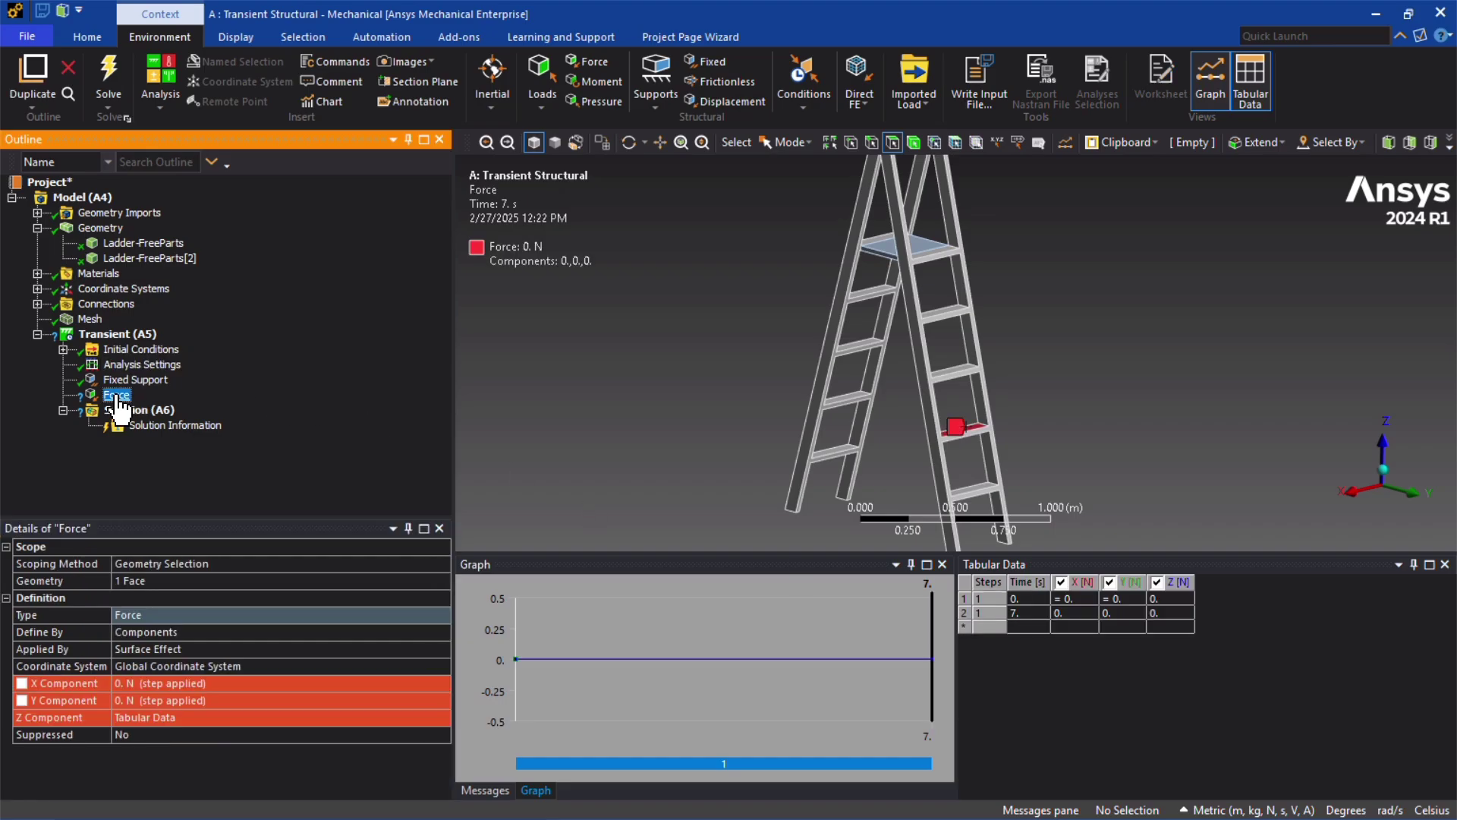
click(1161, 613)
click(1039, 613)
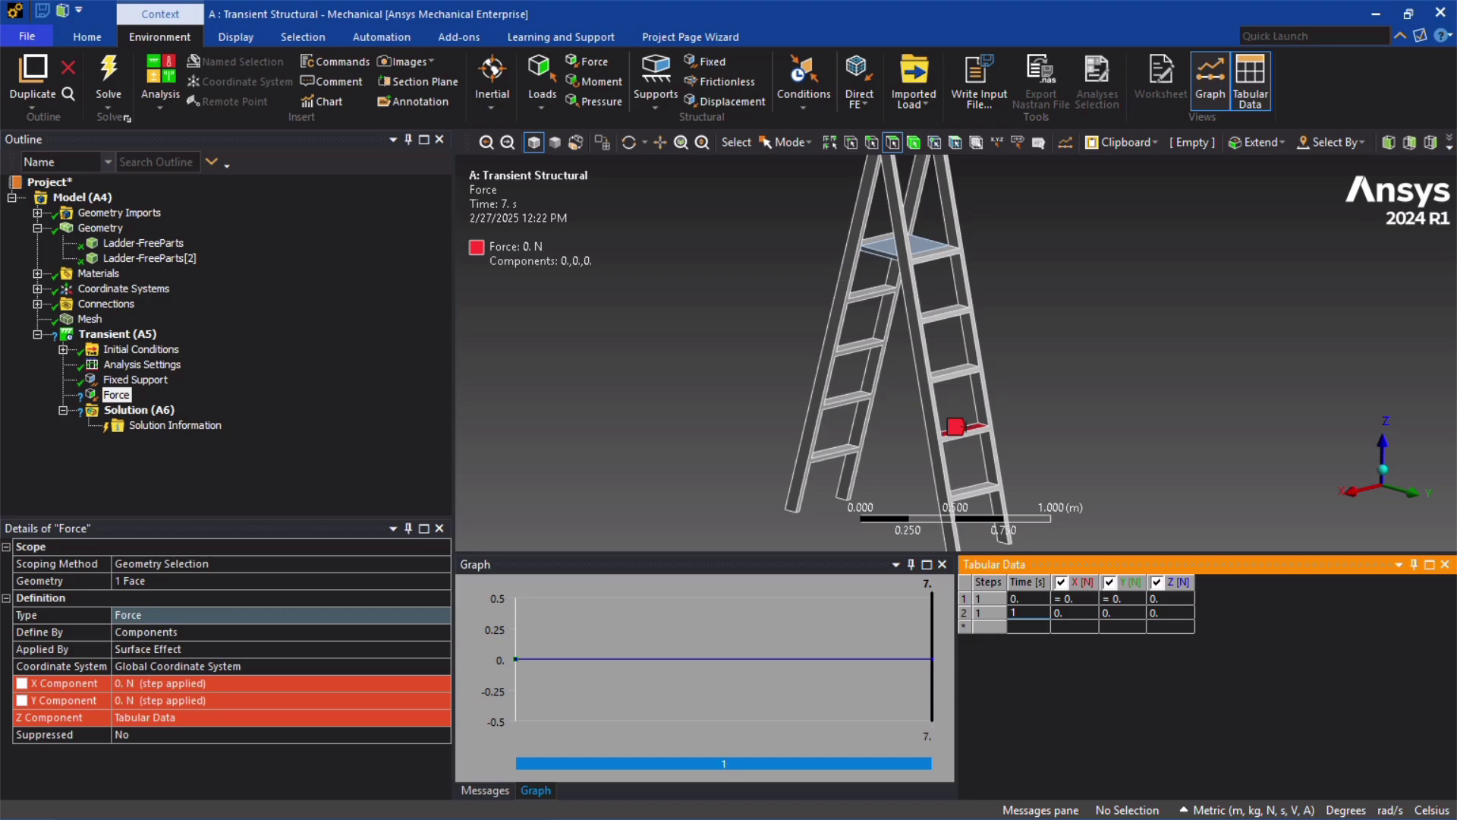
text(1)
key(Tab)
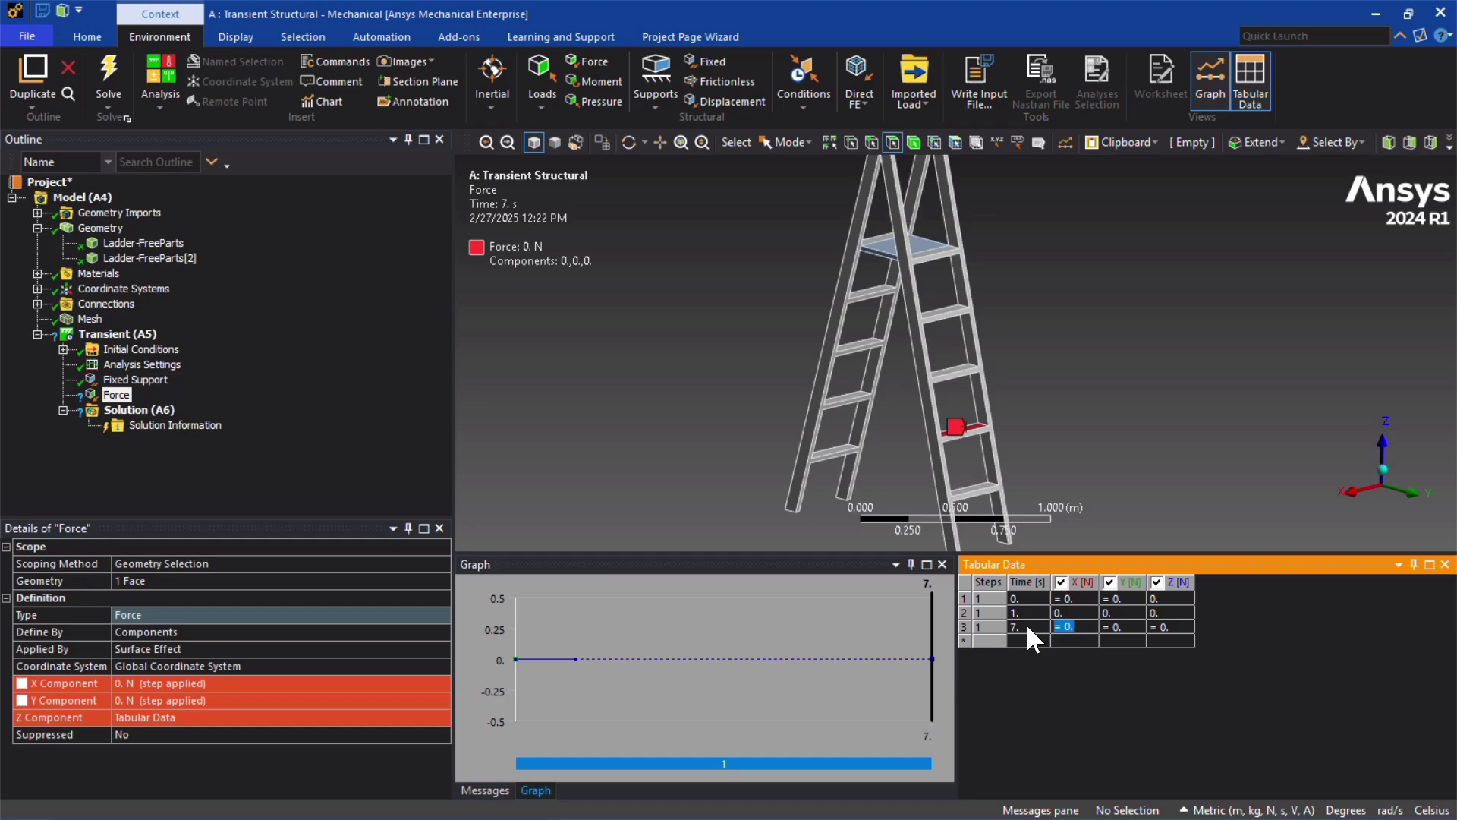
click(1169, 627)
text(-800)
key(Return)
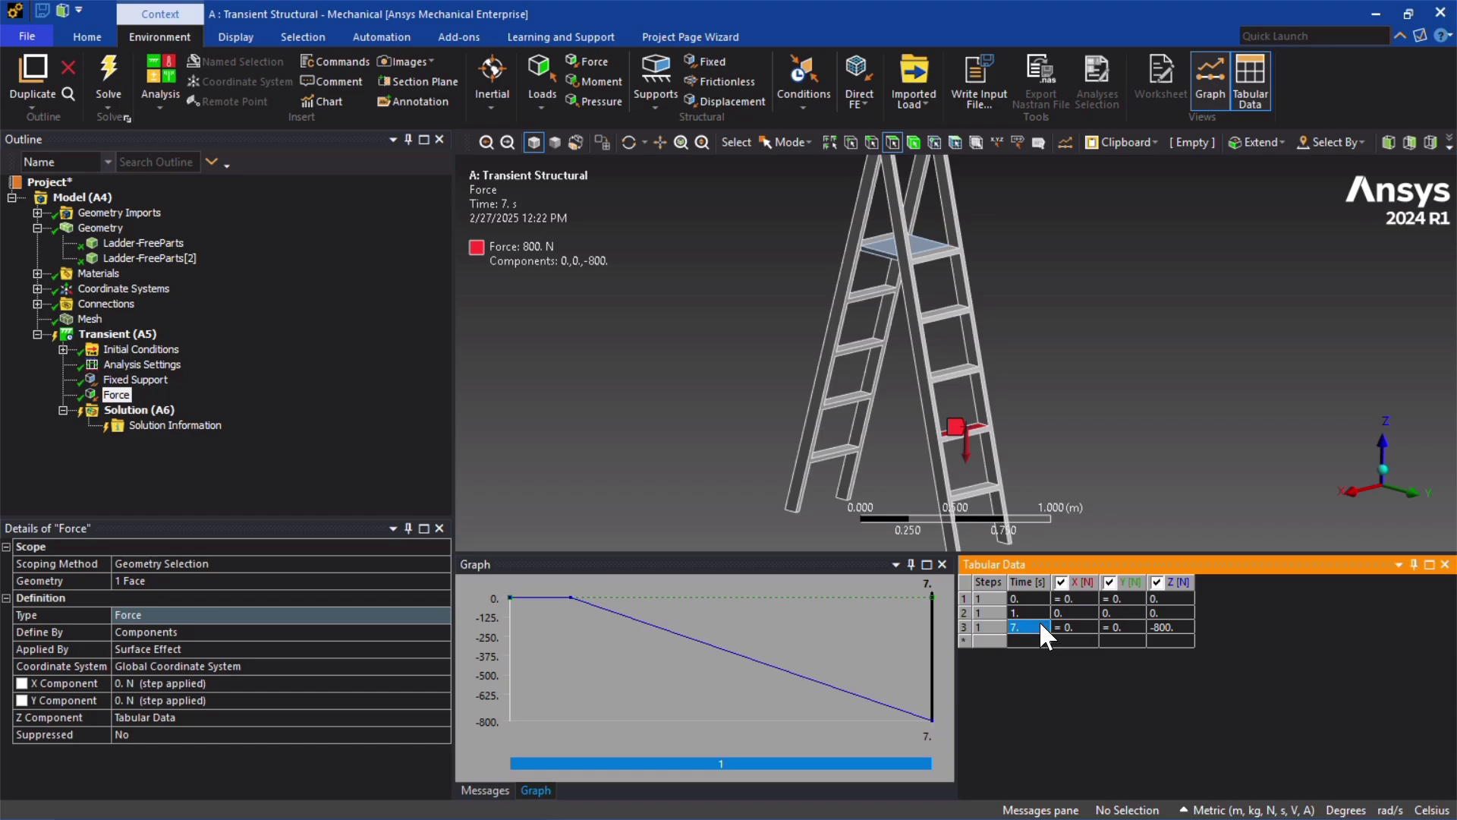
text(2)
key(Tab)
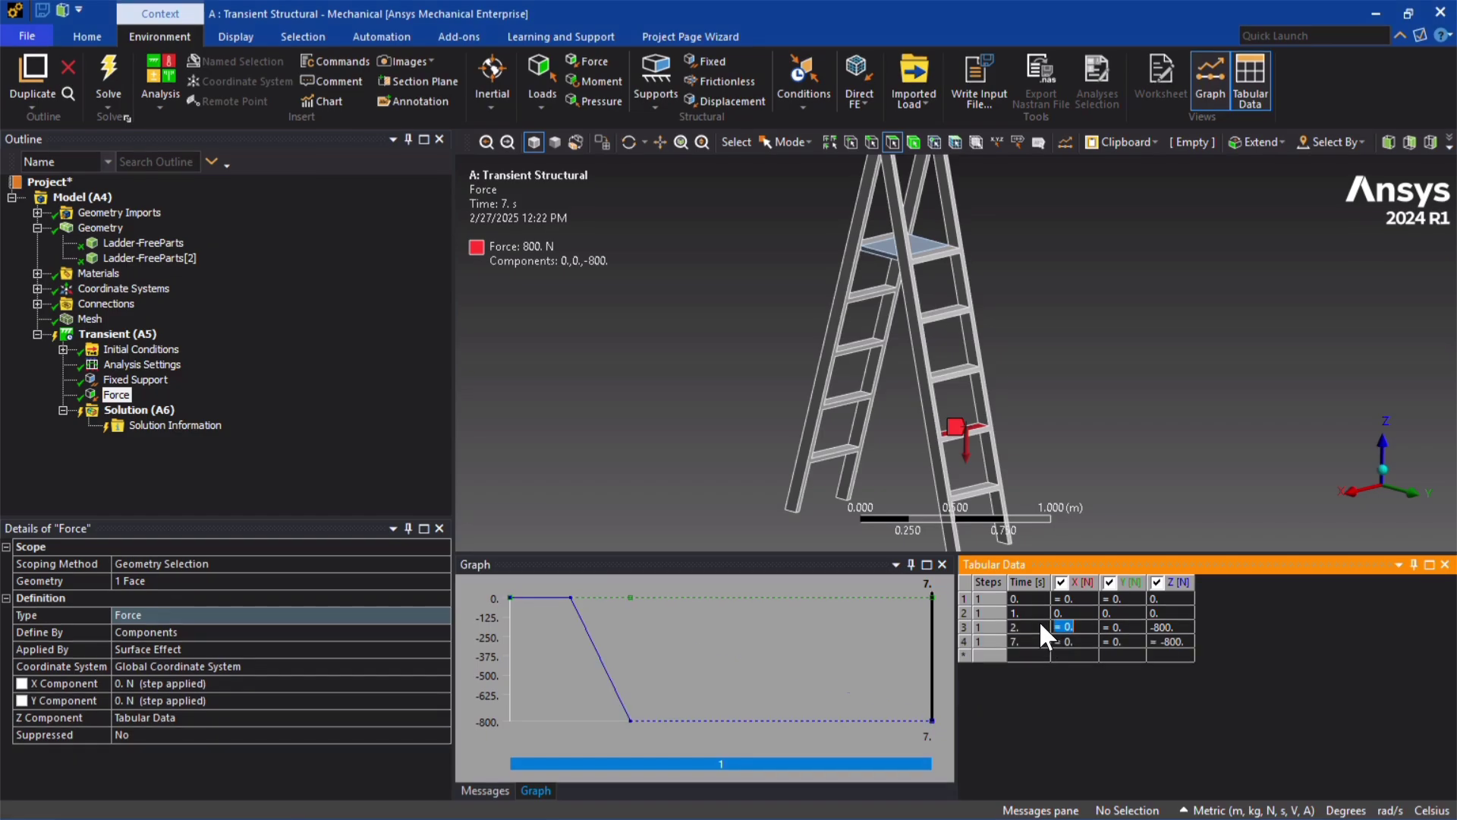
- Continue the first force's Z component table with -800 N at 3 s and 0 N at 4 s
click(1158, 640)
text(-800)
key(Return)
text(3)
click(1159, 656)
text(0)
key(Return)
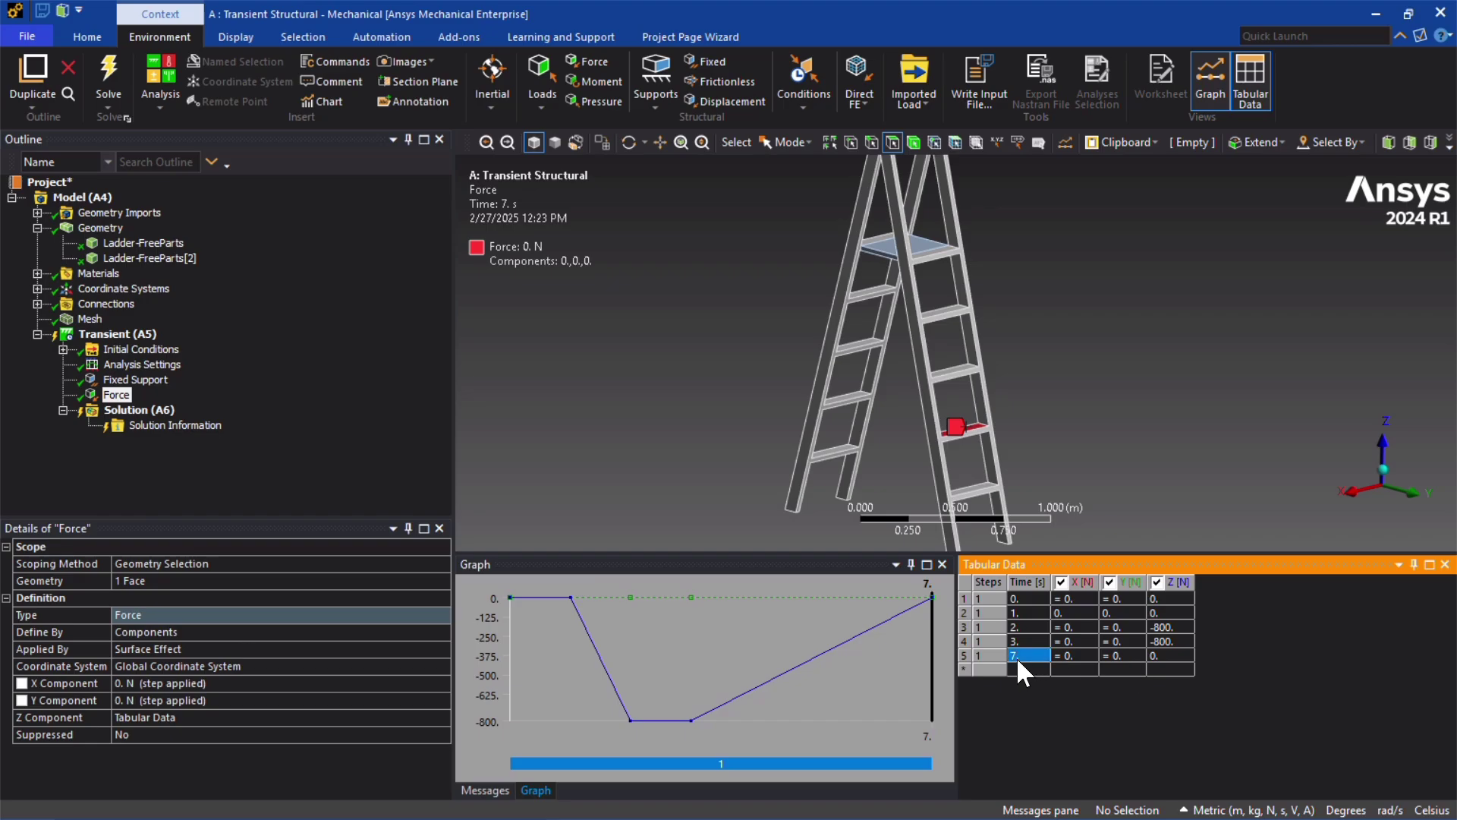
key(Tab)
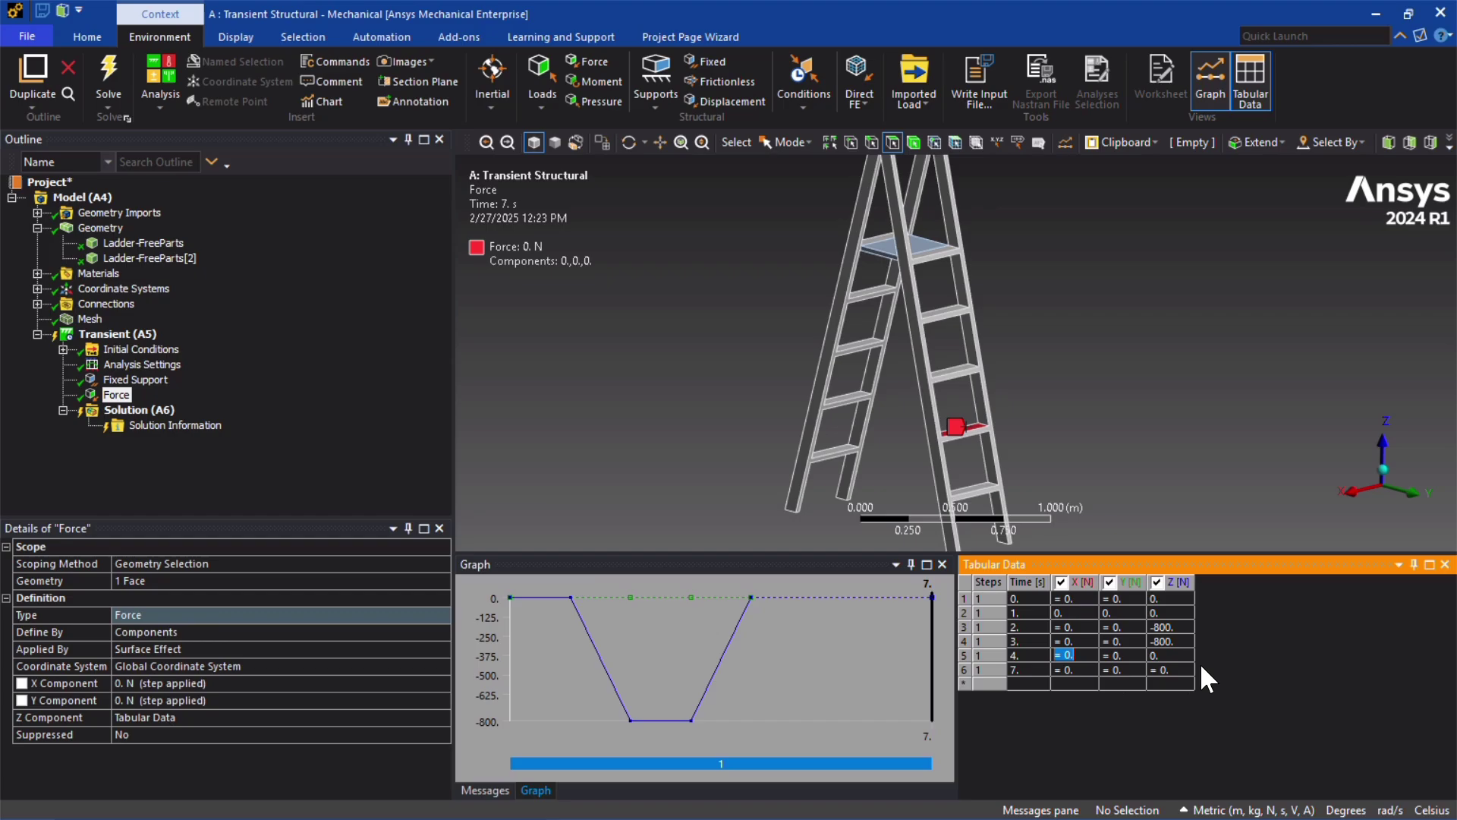
click(1157, 656)
key(BackSpace)
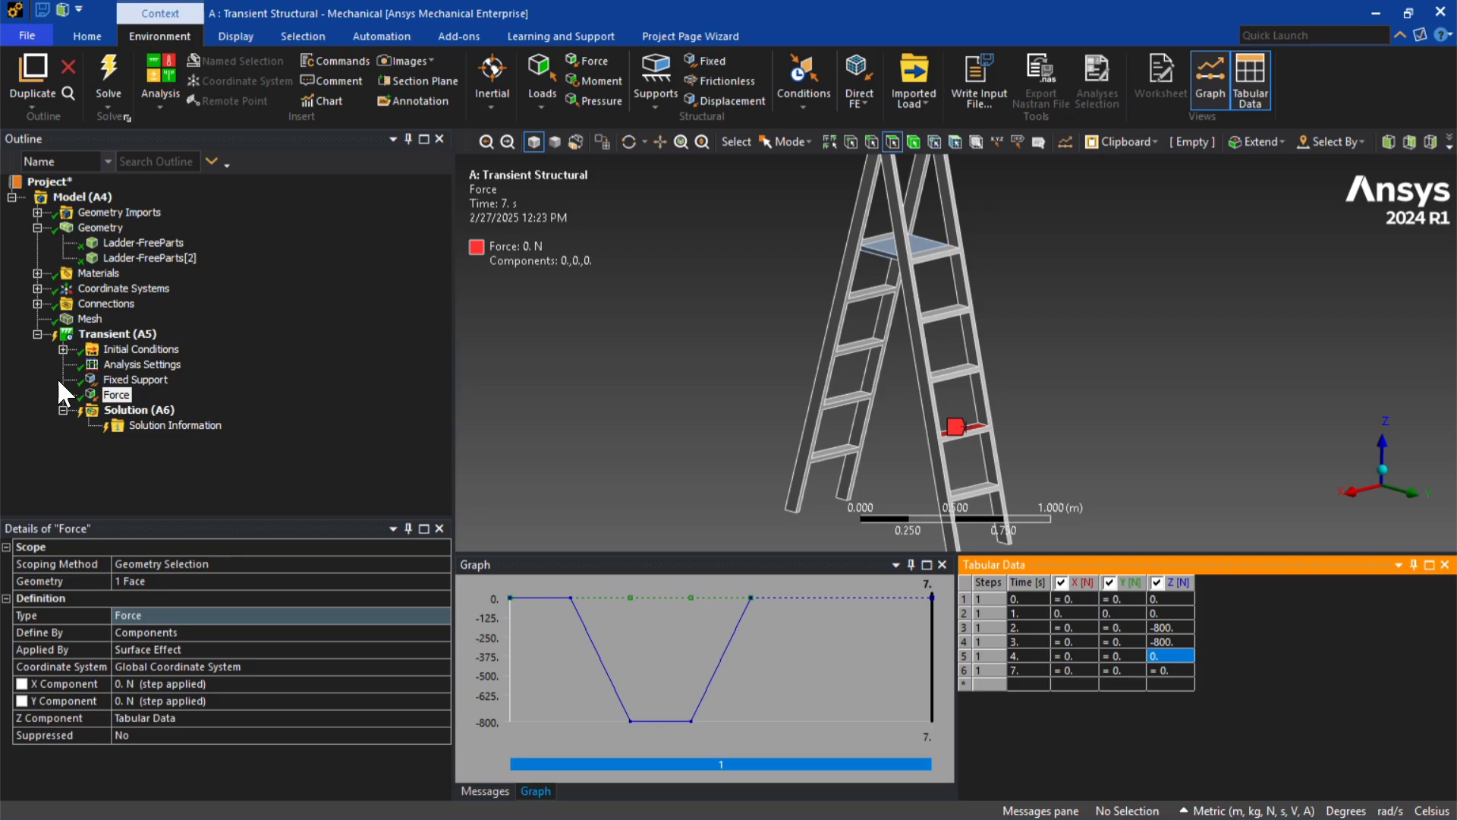
- Insert a second force and apply it to the top face of the front ladder side's third step from the bottom
click(116, 334)
right_click(115, 334)
mouse_move(283, 346)
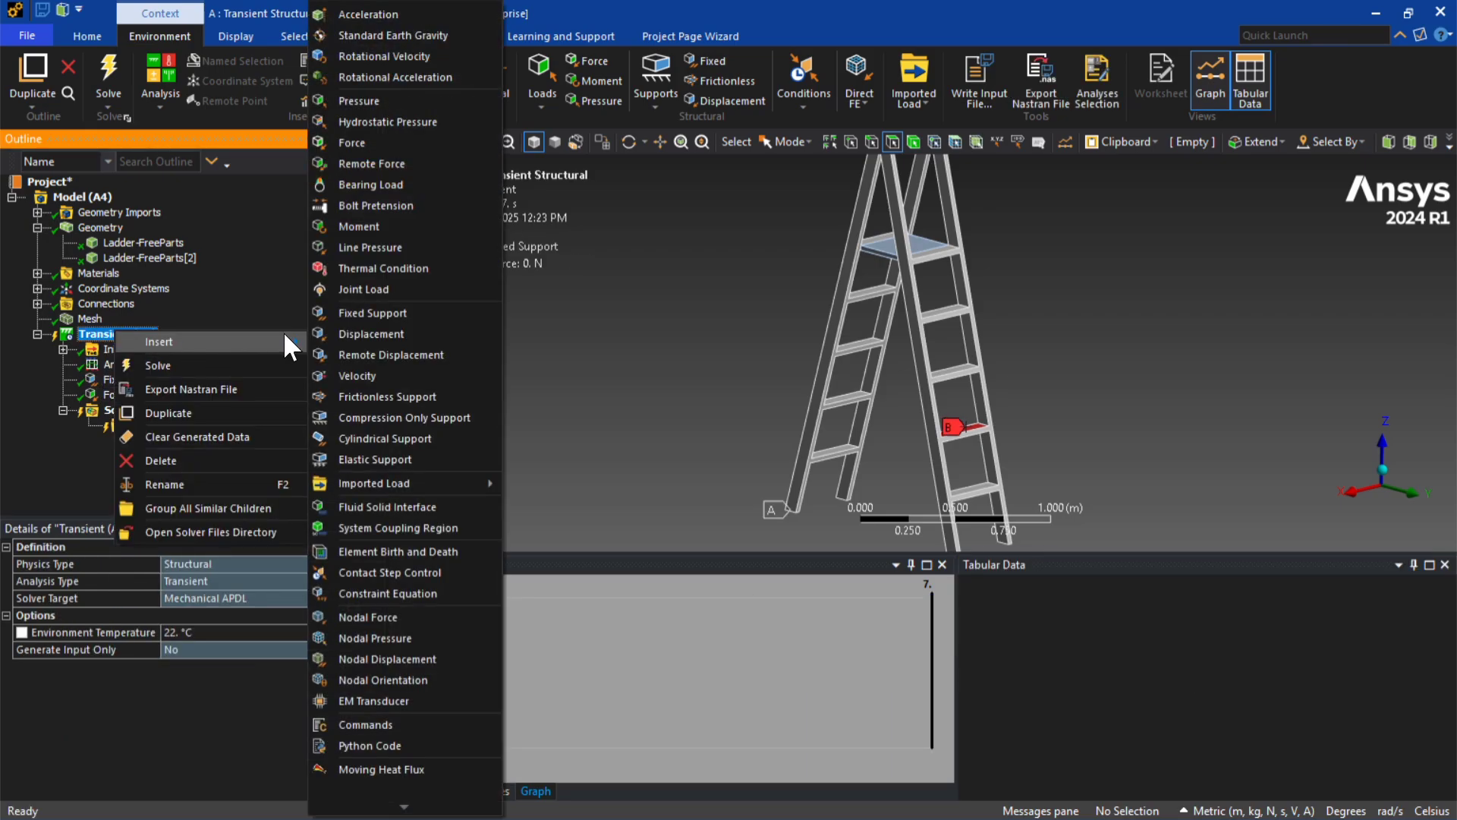
click(369, 143)
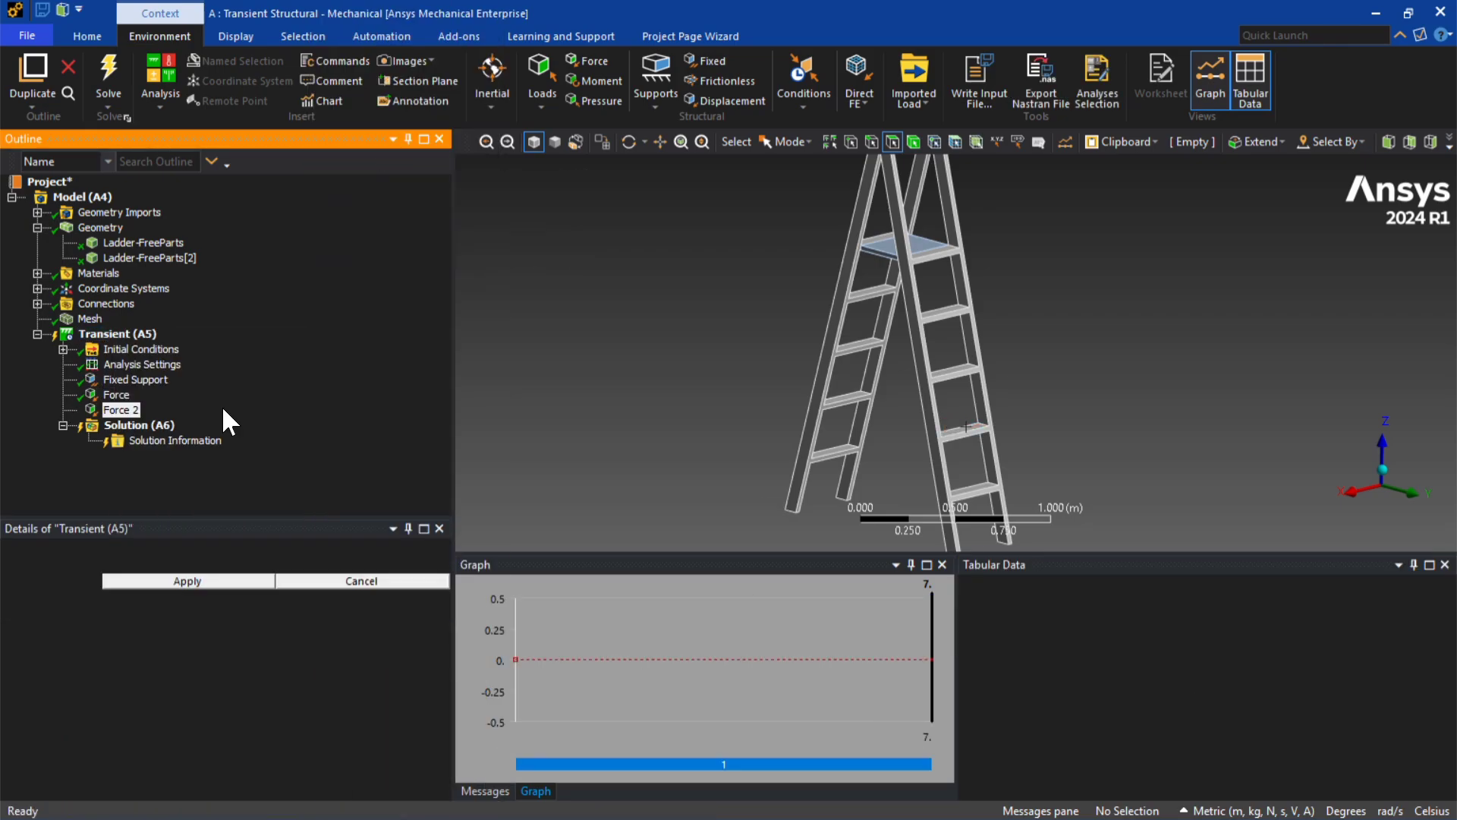
click(958, 371)
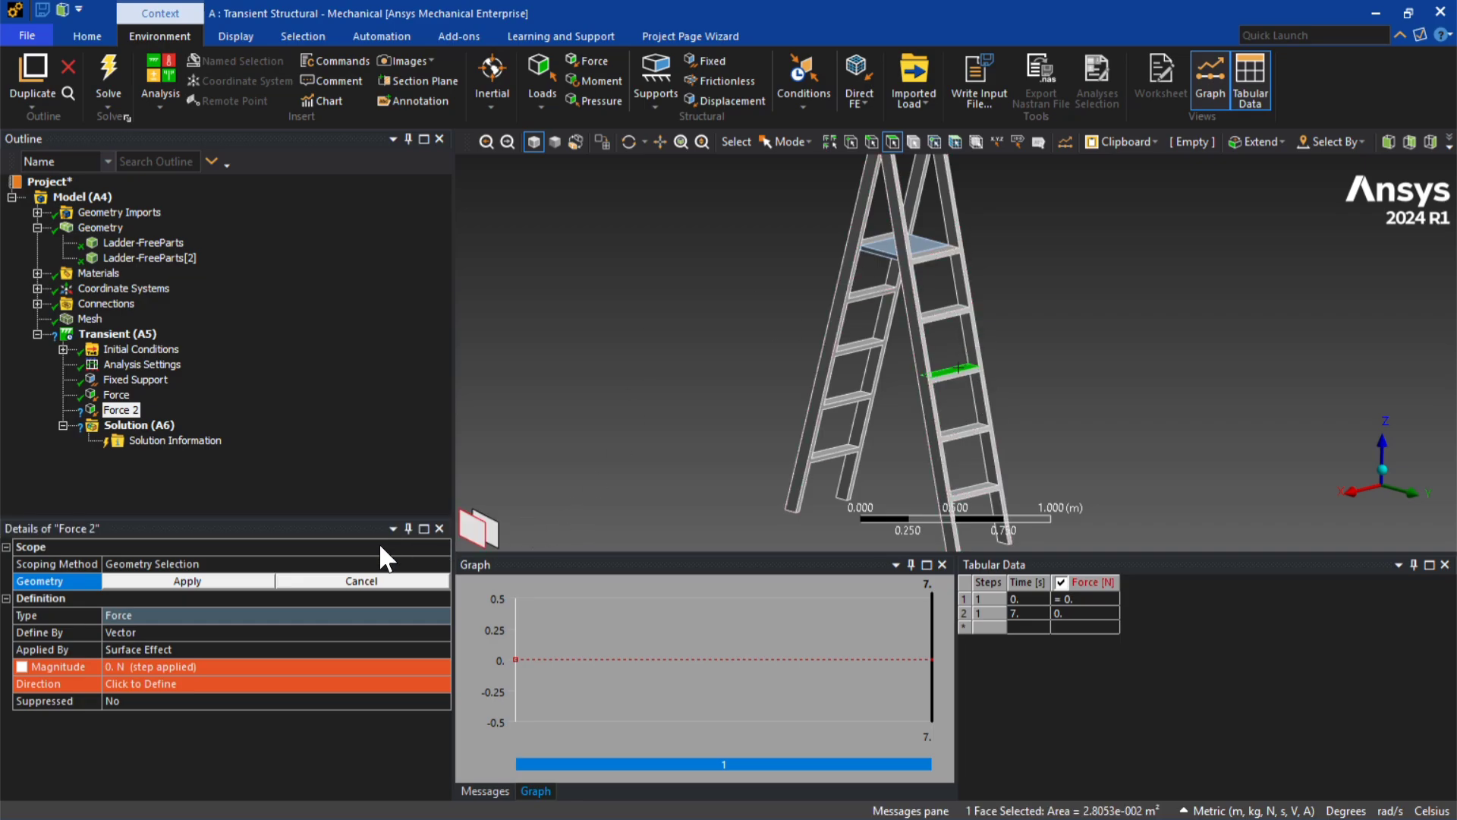
click(211, 585)
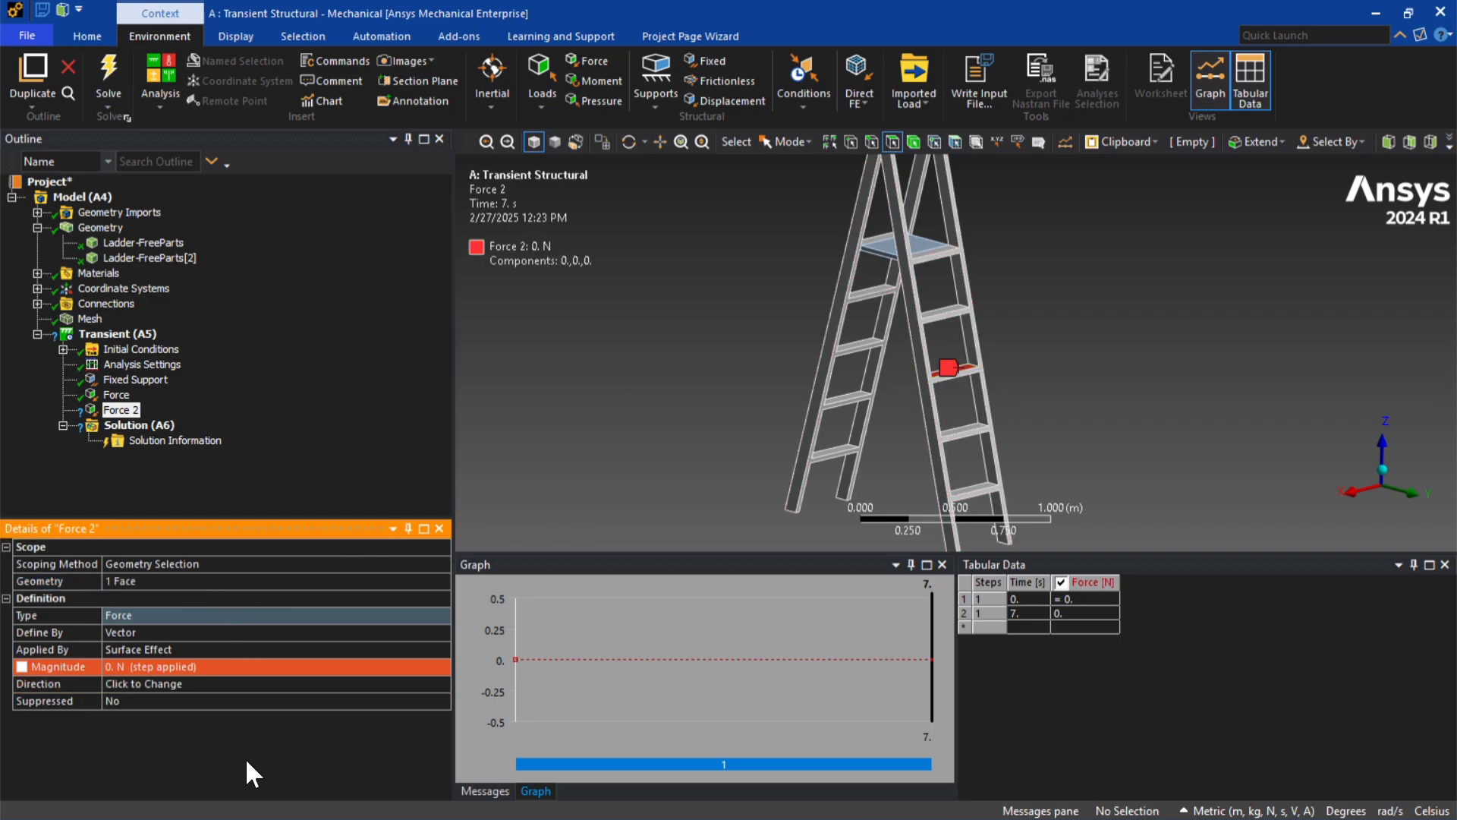
- Define the second force by components and switch its Z component to tabular time data
click(221, 634)
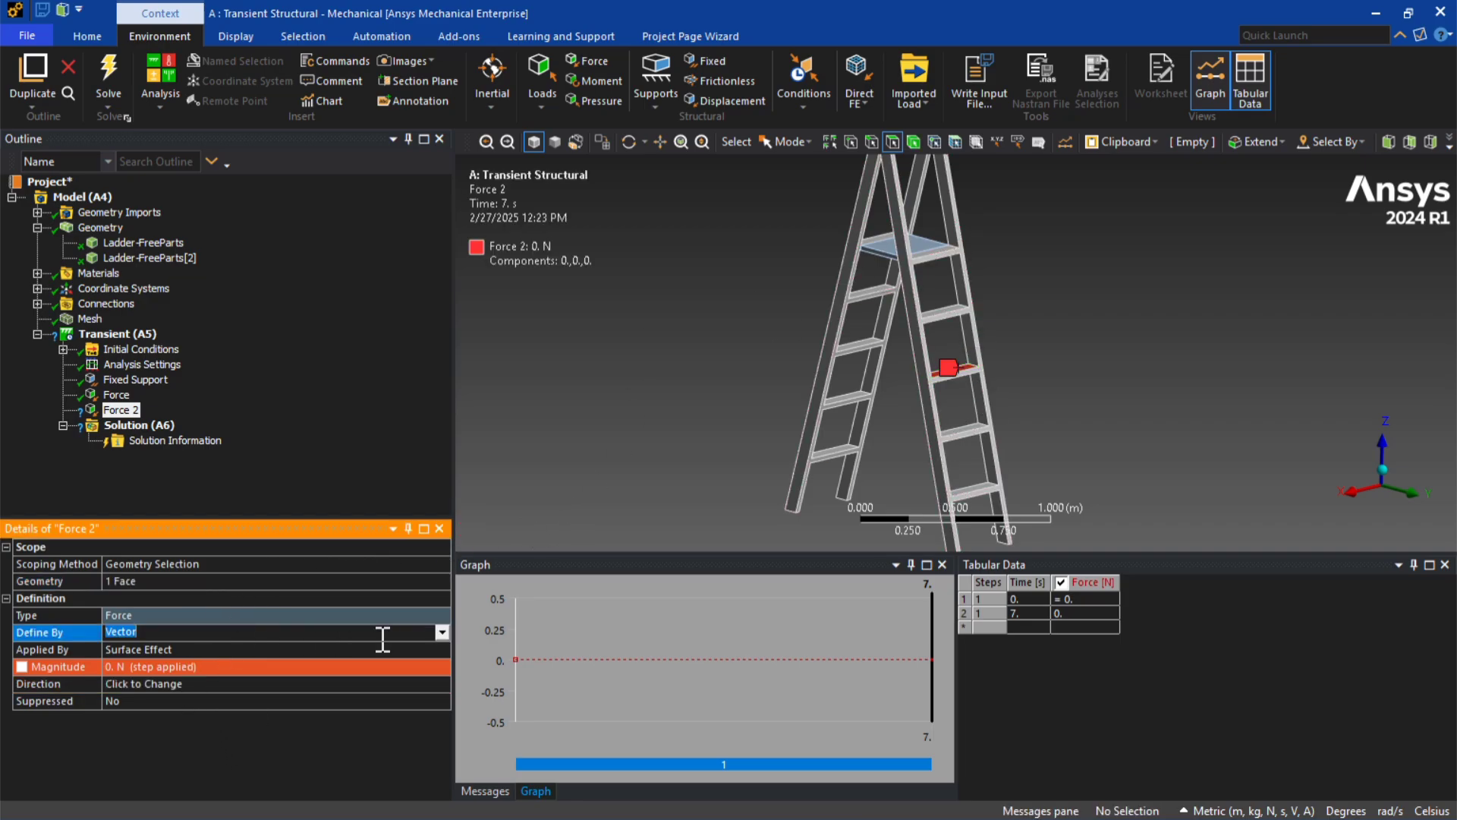
click(441, 632)
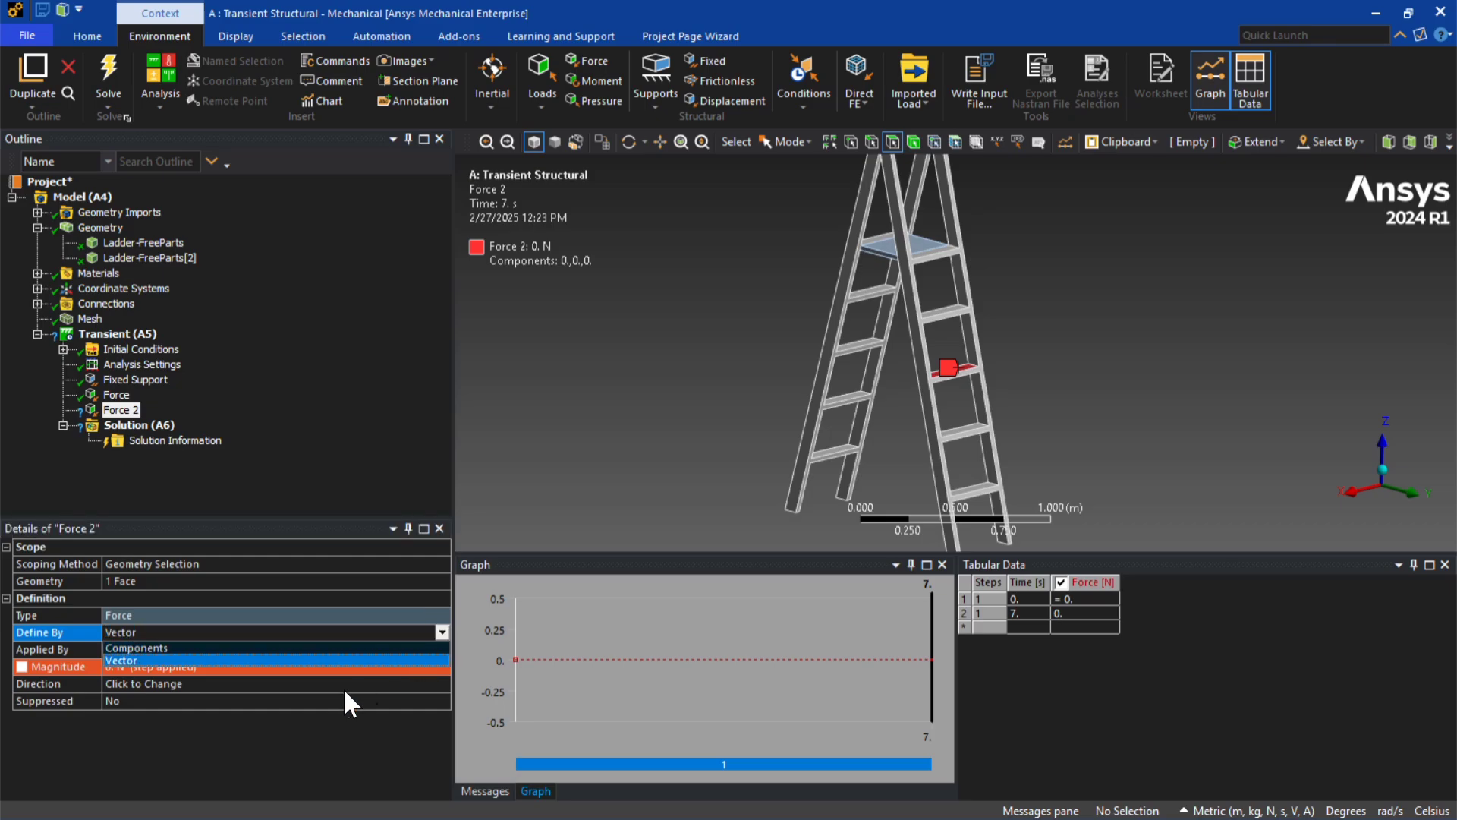
click(330, 648)
click(247, 718)
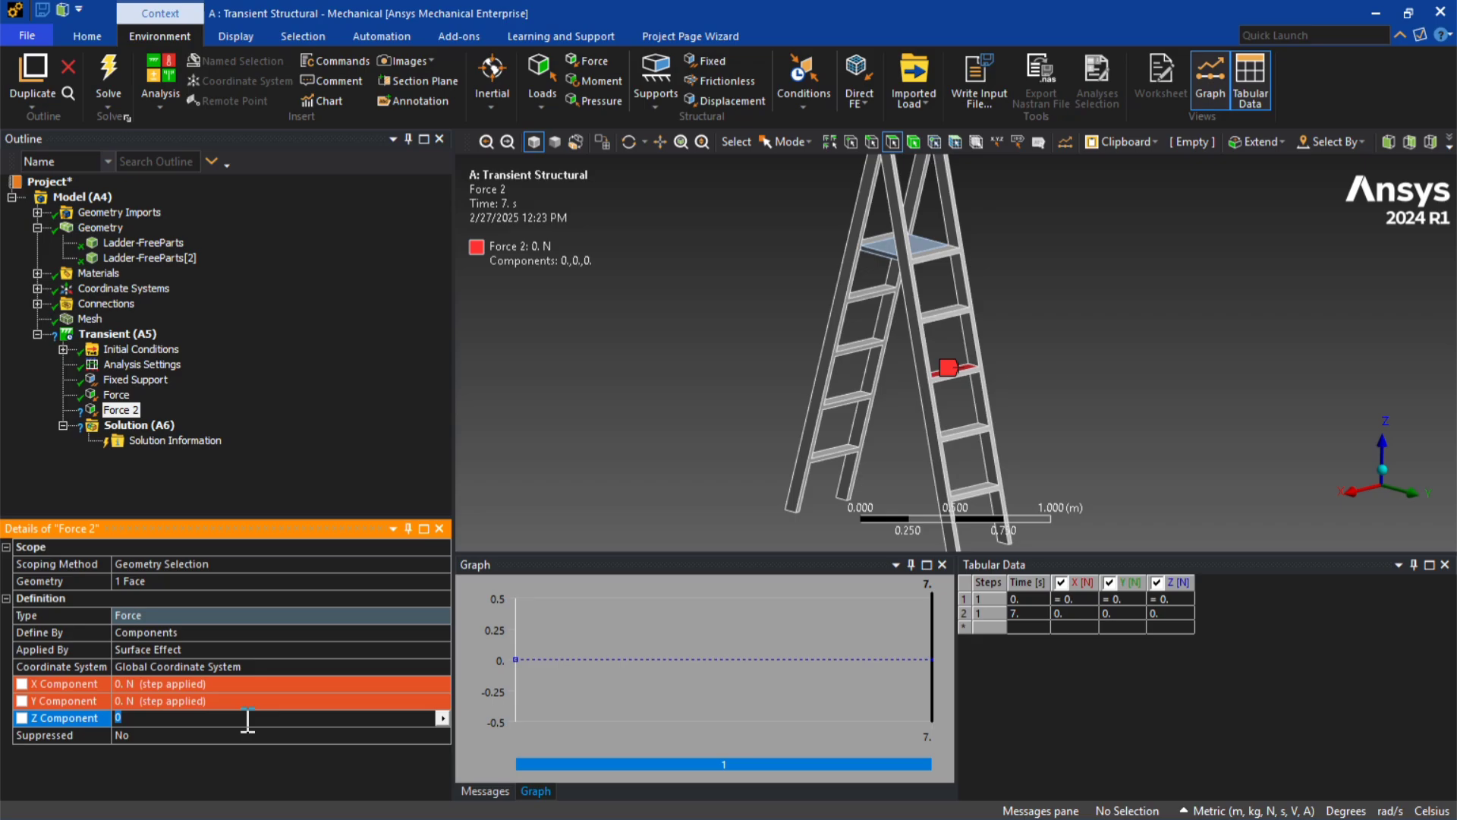
click(442, 718)
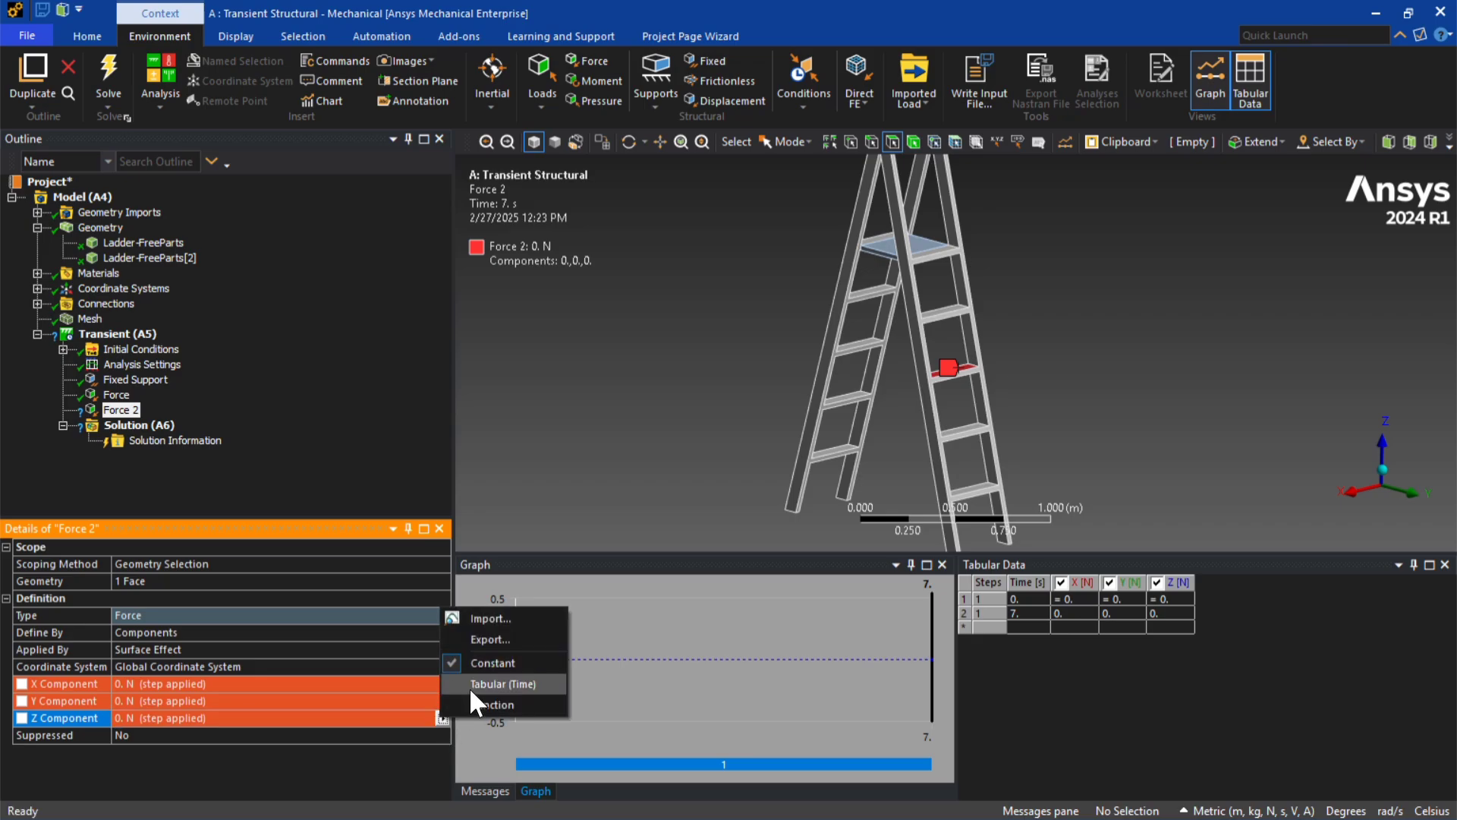
click(476, 683)
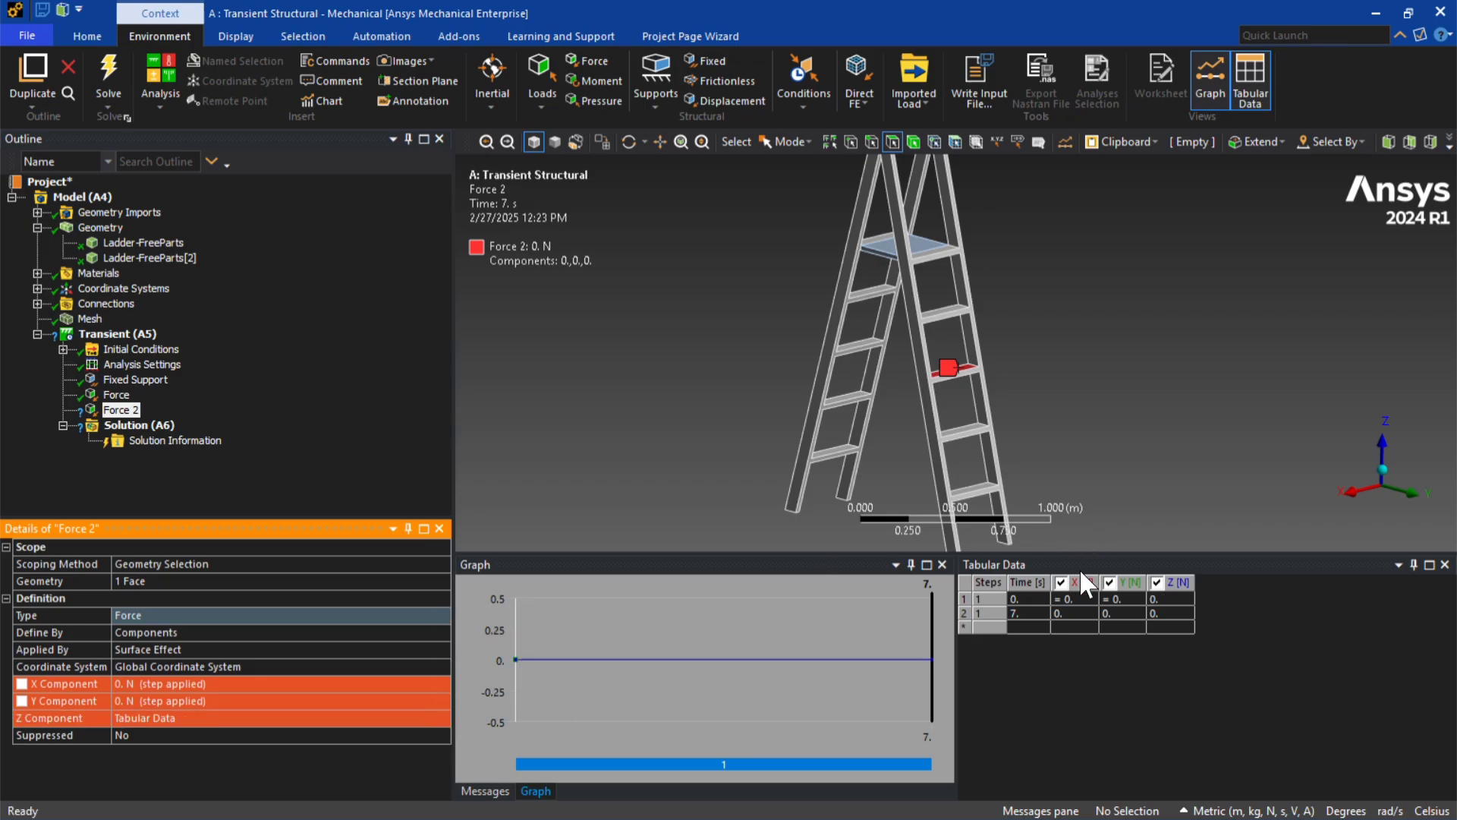
- Tabulate the second force's Z component as 0 N at 1 s and 0 N at 2 s
click(1026, 613)
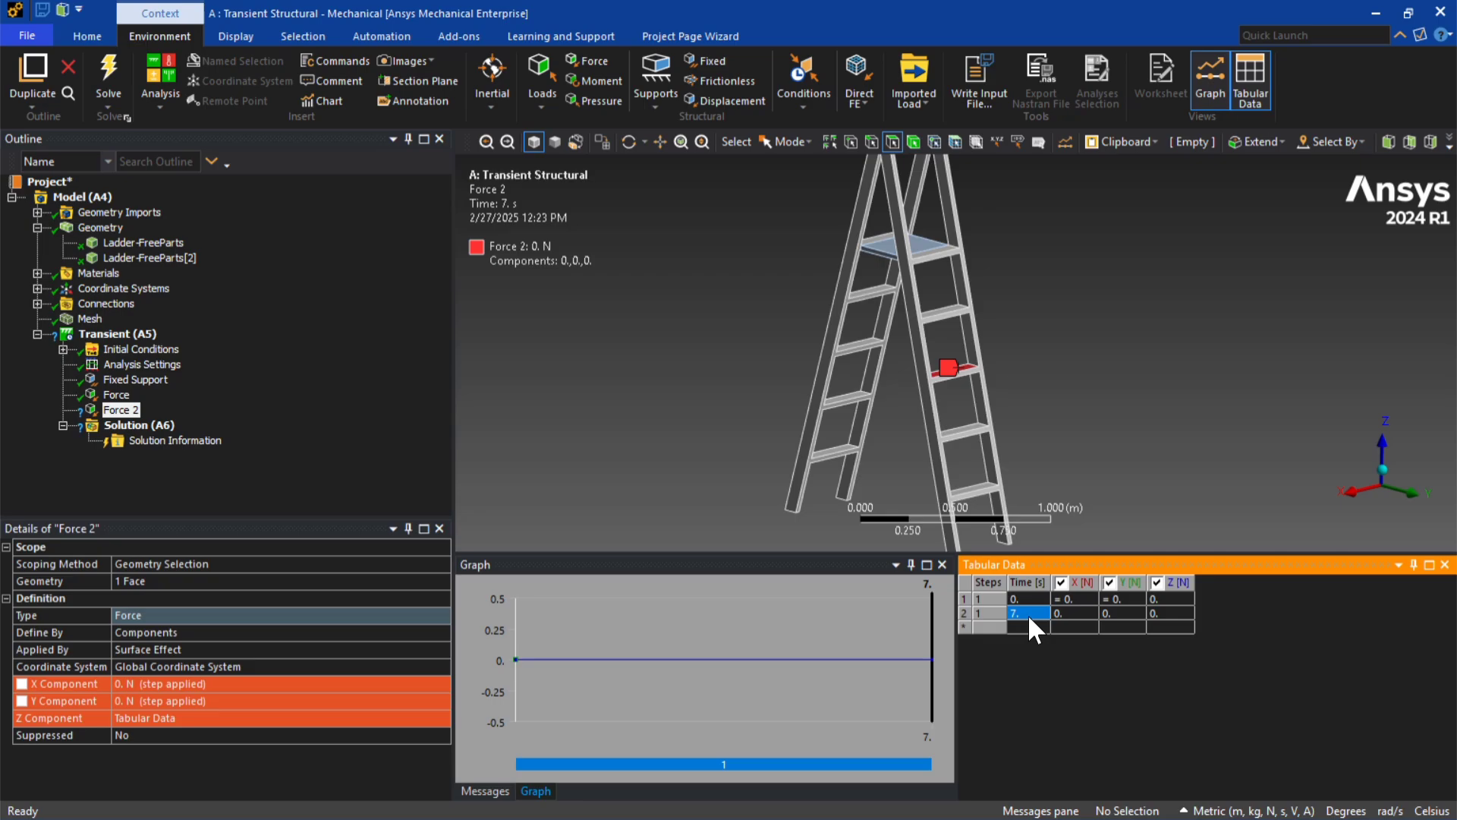
text(1)
key(Return)
click(1167, 612)
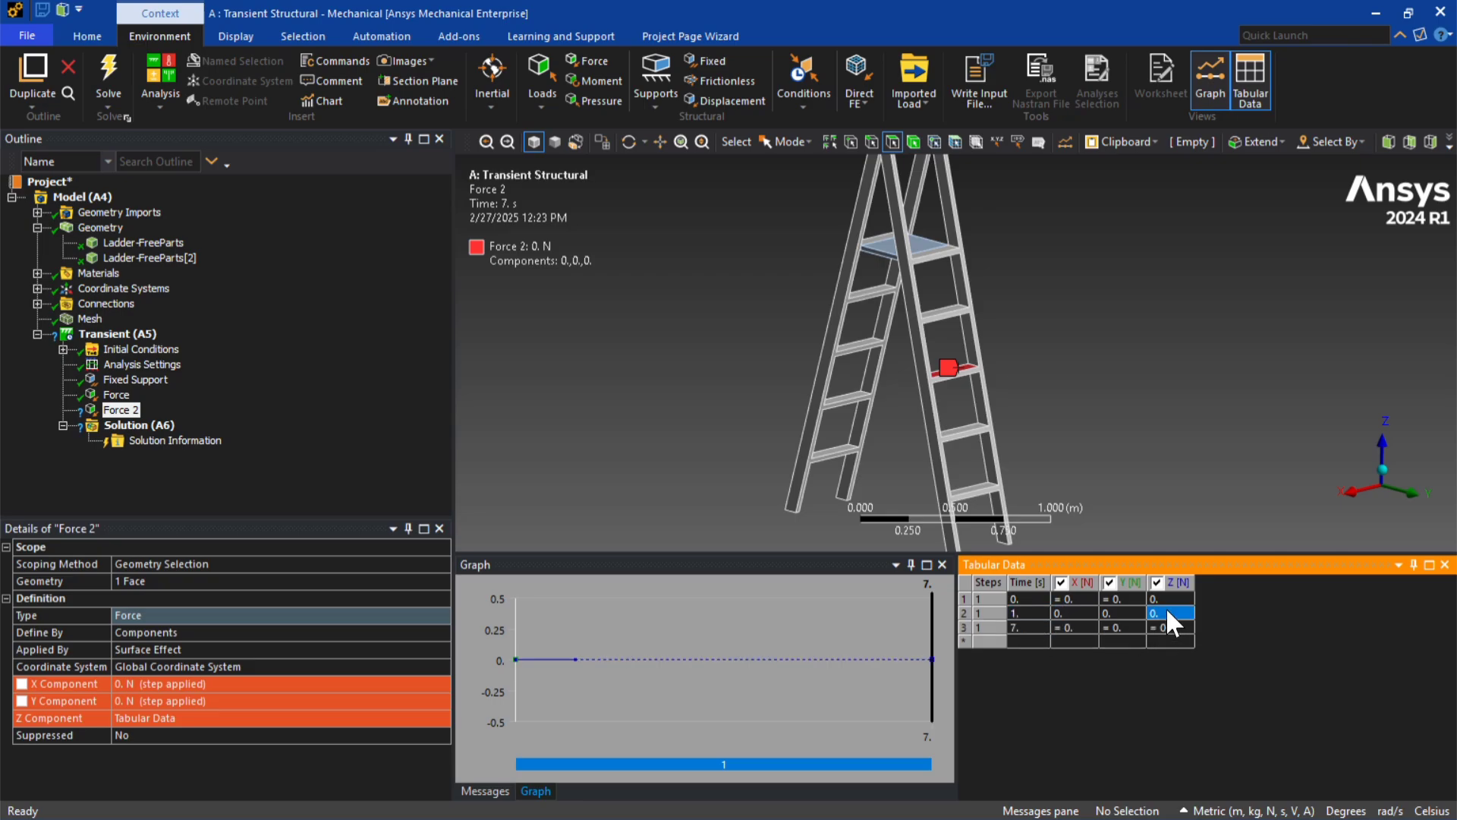
text(0)
key(Return)
key(Tab)
click(1164, 628)
text(02)
key(Tab)
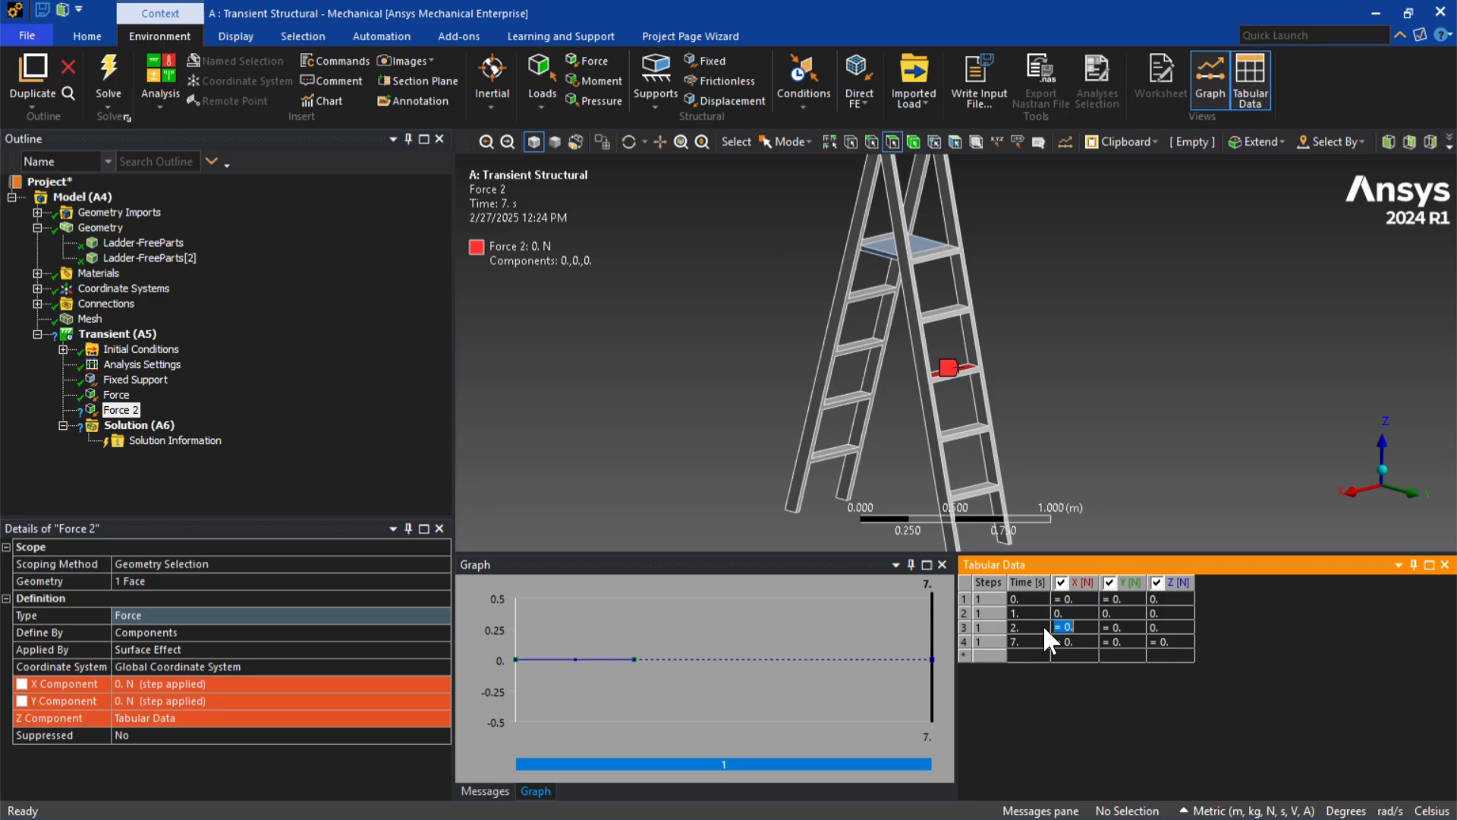
- Add a 3 s row to the second force's table with a Z component of -800 N
text(0)
key(Return)
key(Tab)
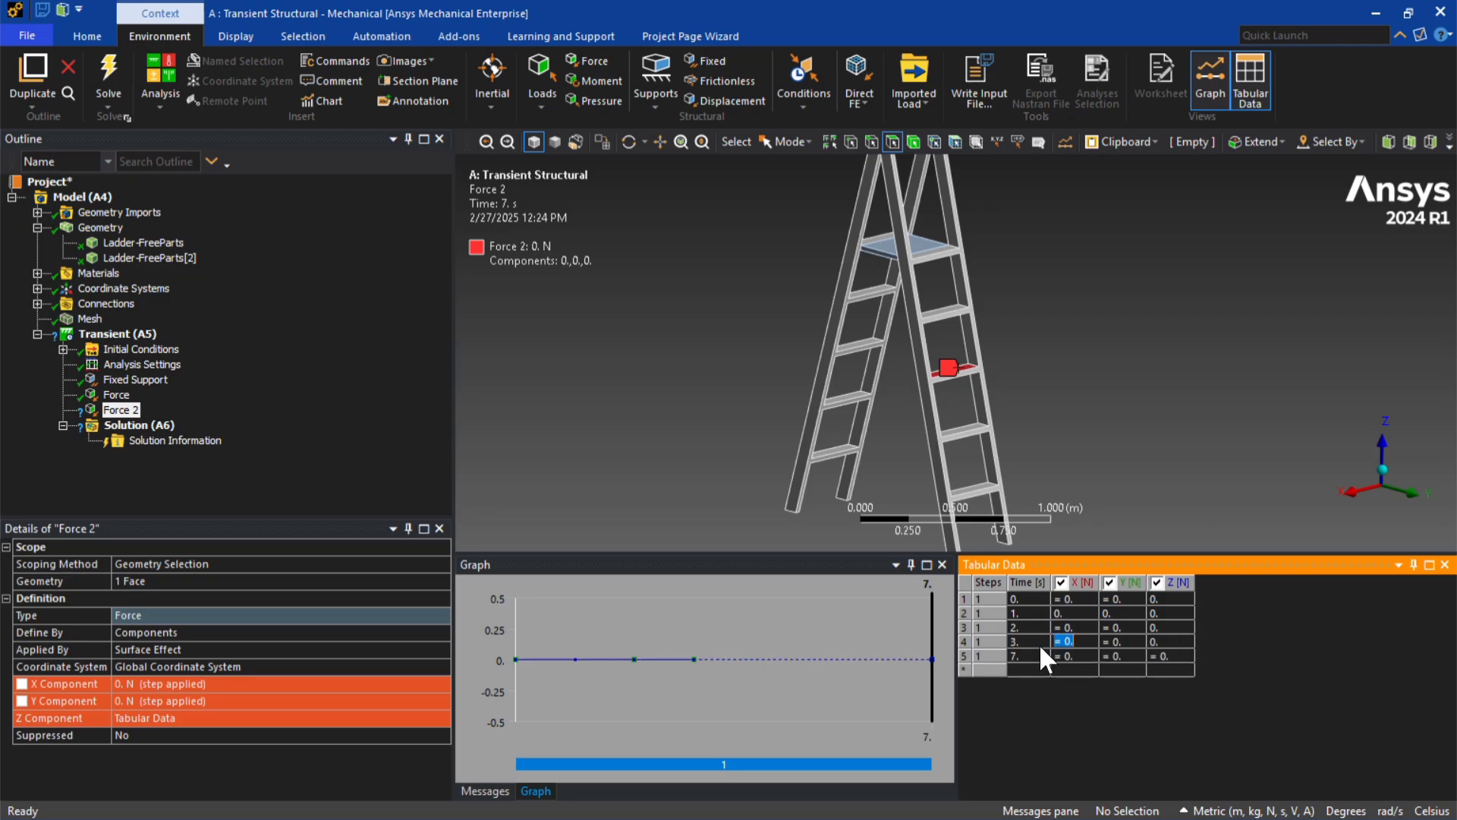
click(1163, 641)
text(-800)
key(Tab)
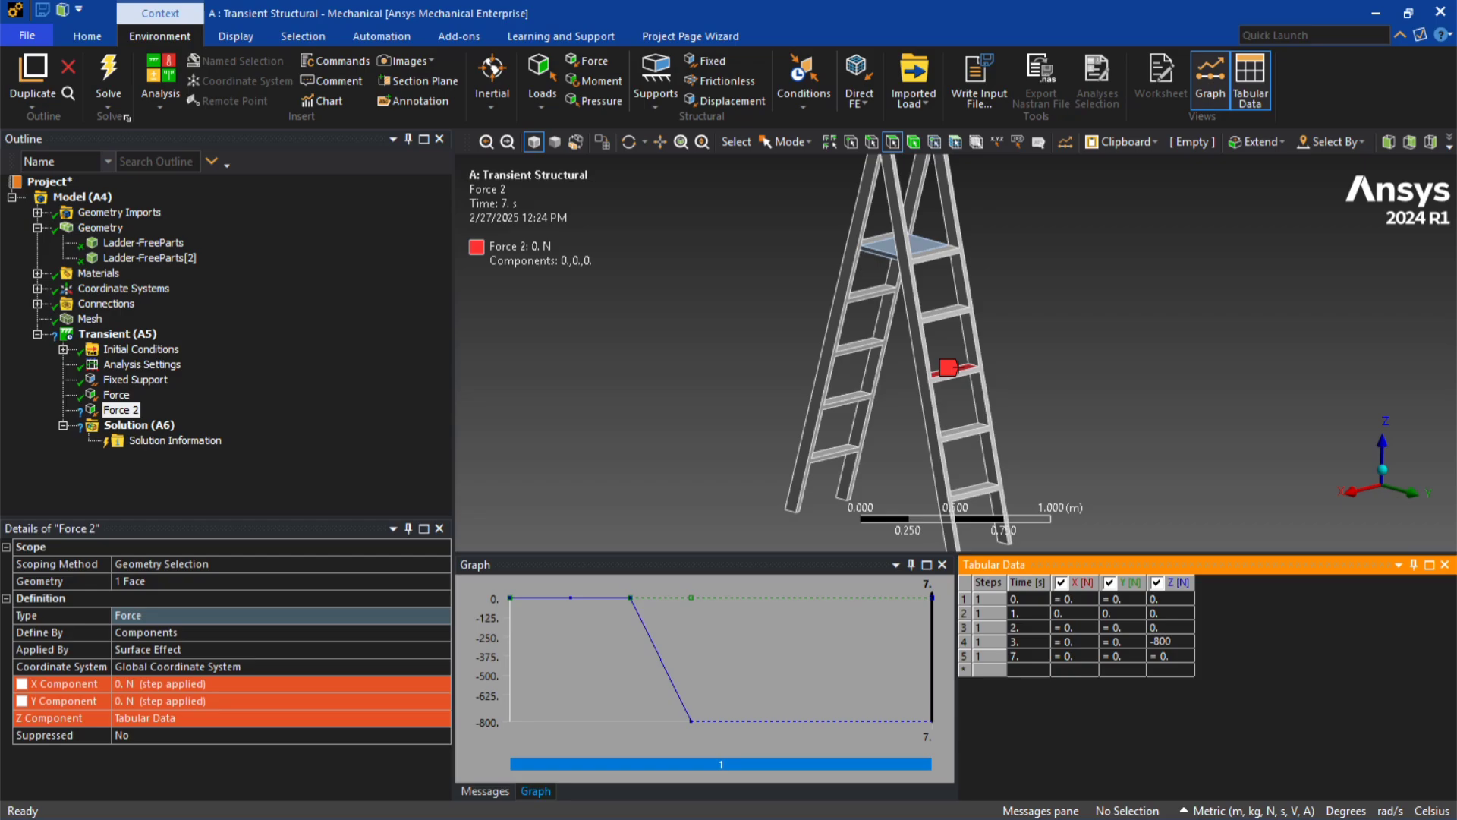
- Continue the second force's Z component table with -800 N at 4 s and 0 N at 5 s
click(1161, 657)
text(-800)
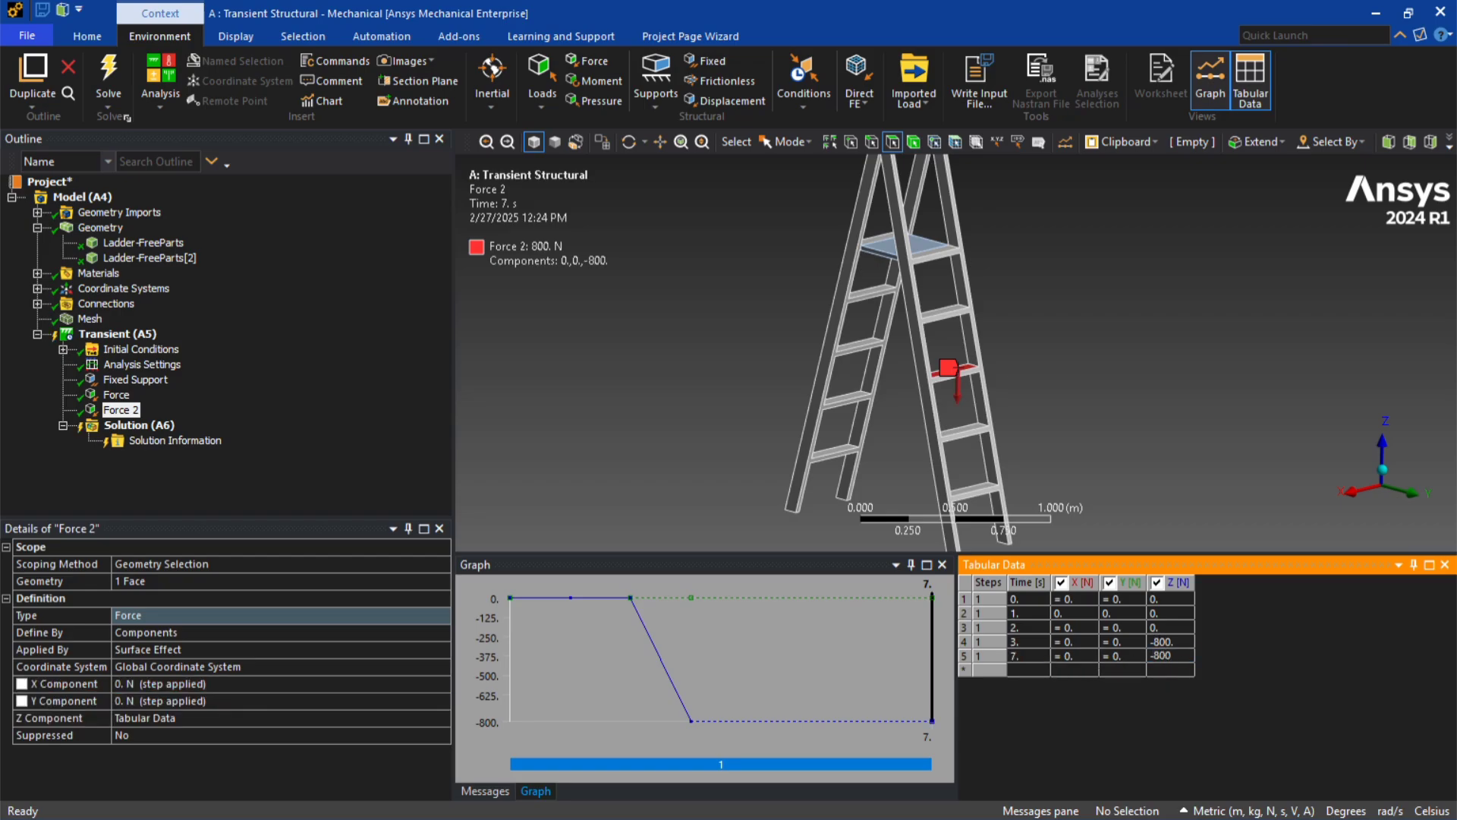
key(Tab)
text(4)
key(Tab)
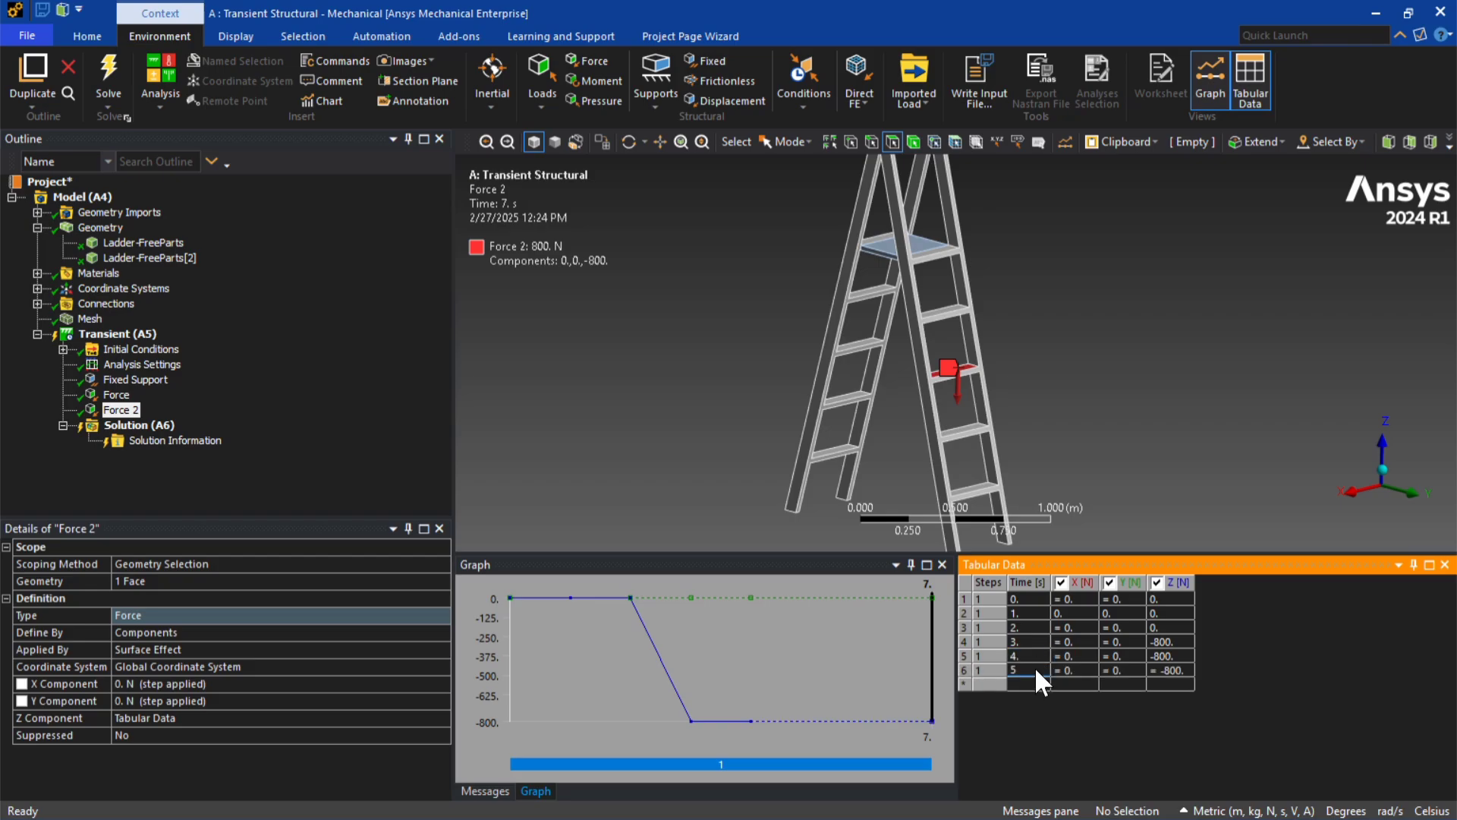
text(0)
key(Tab)
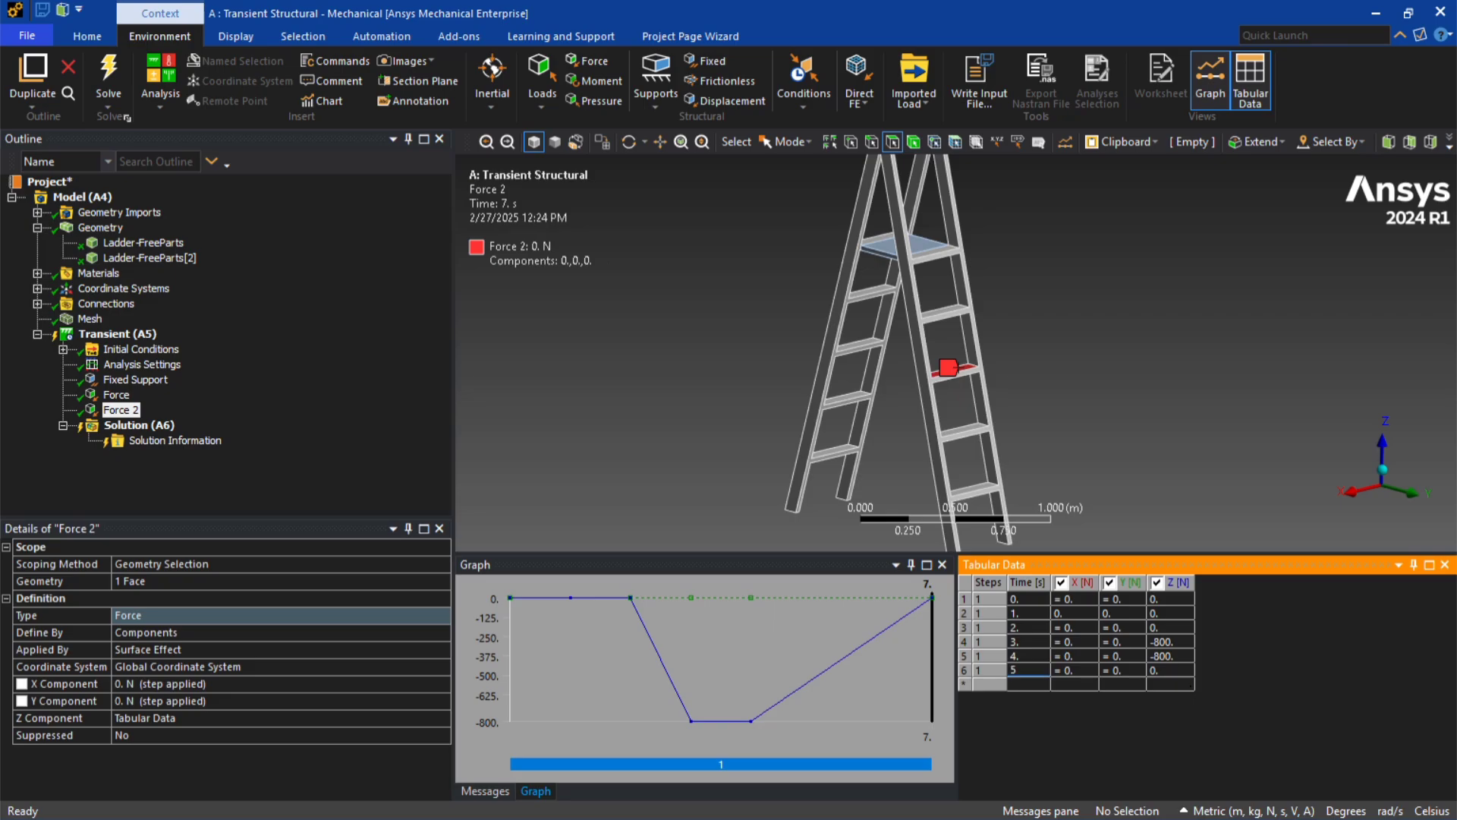
key(Tab)
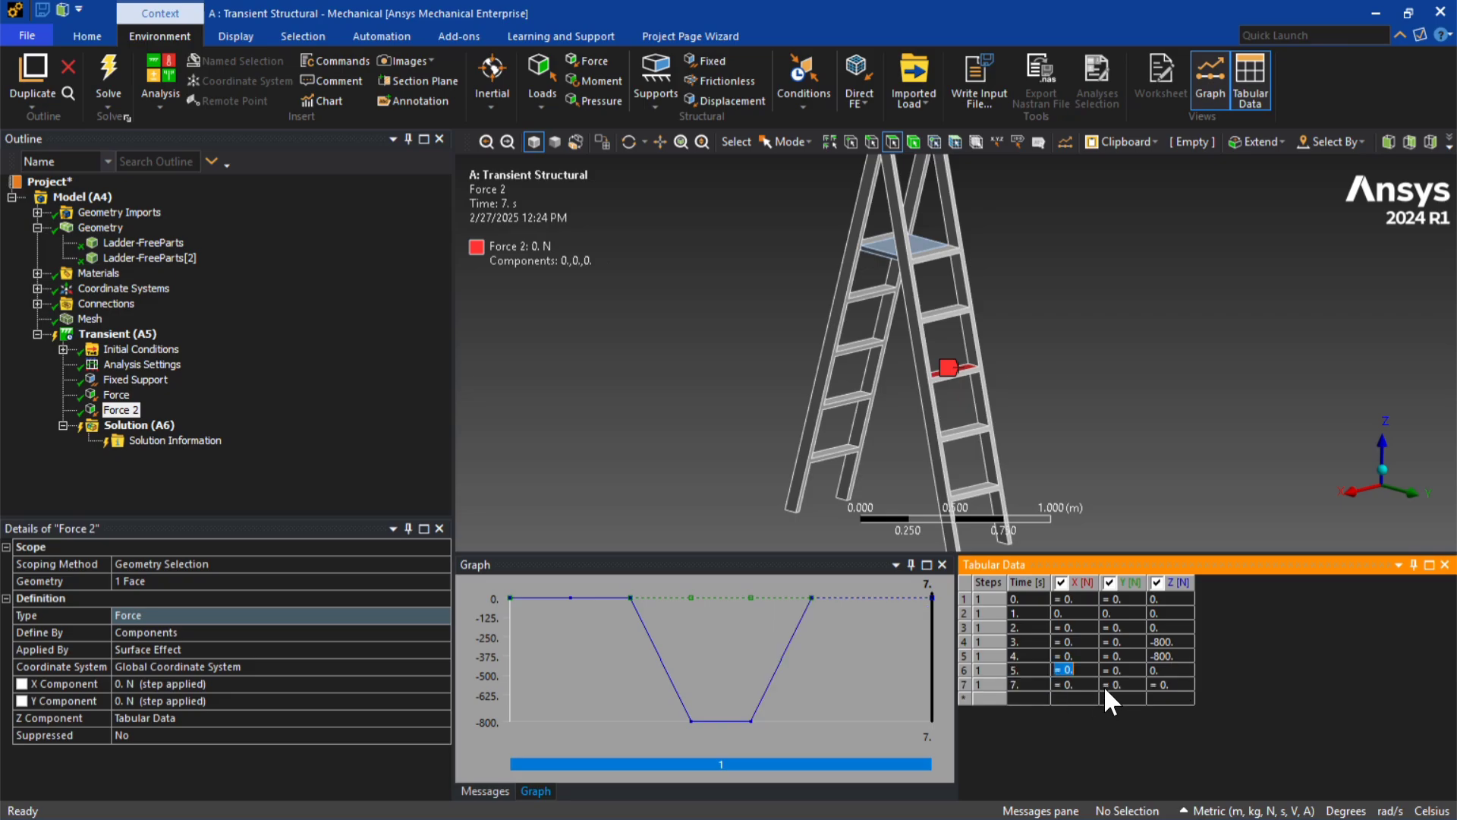
- Insert a third force and apply it to the top face of the front ladder side's fourth step from the bottom
click(108, 334)
right_click(104, 326)
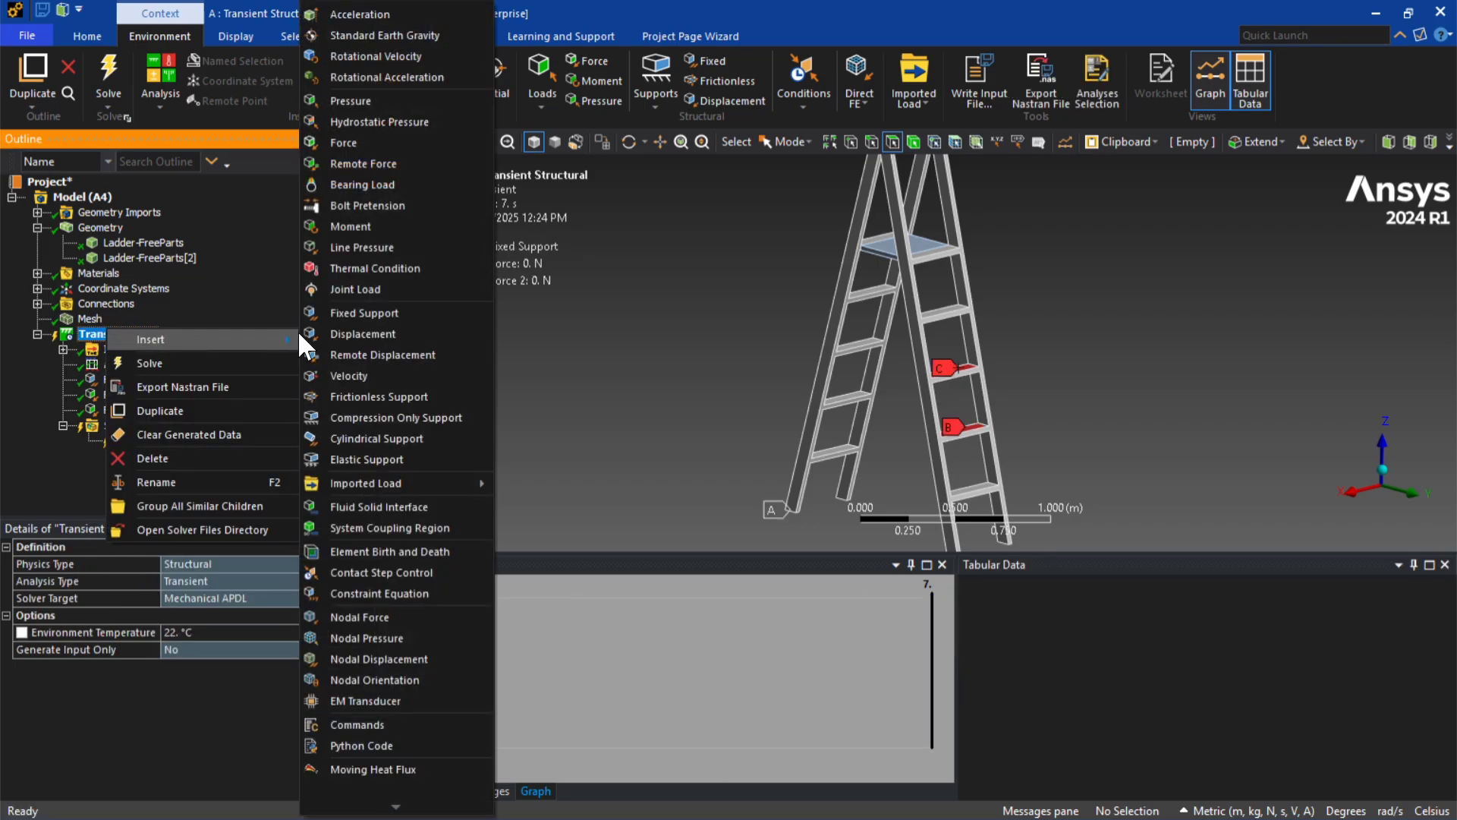
click(355, 150)
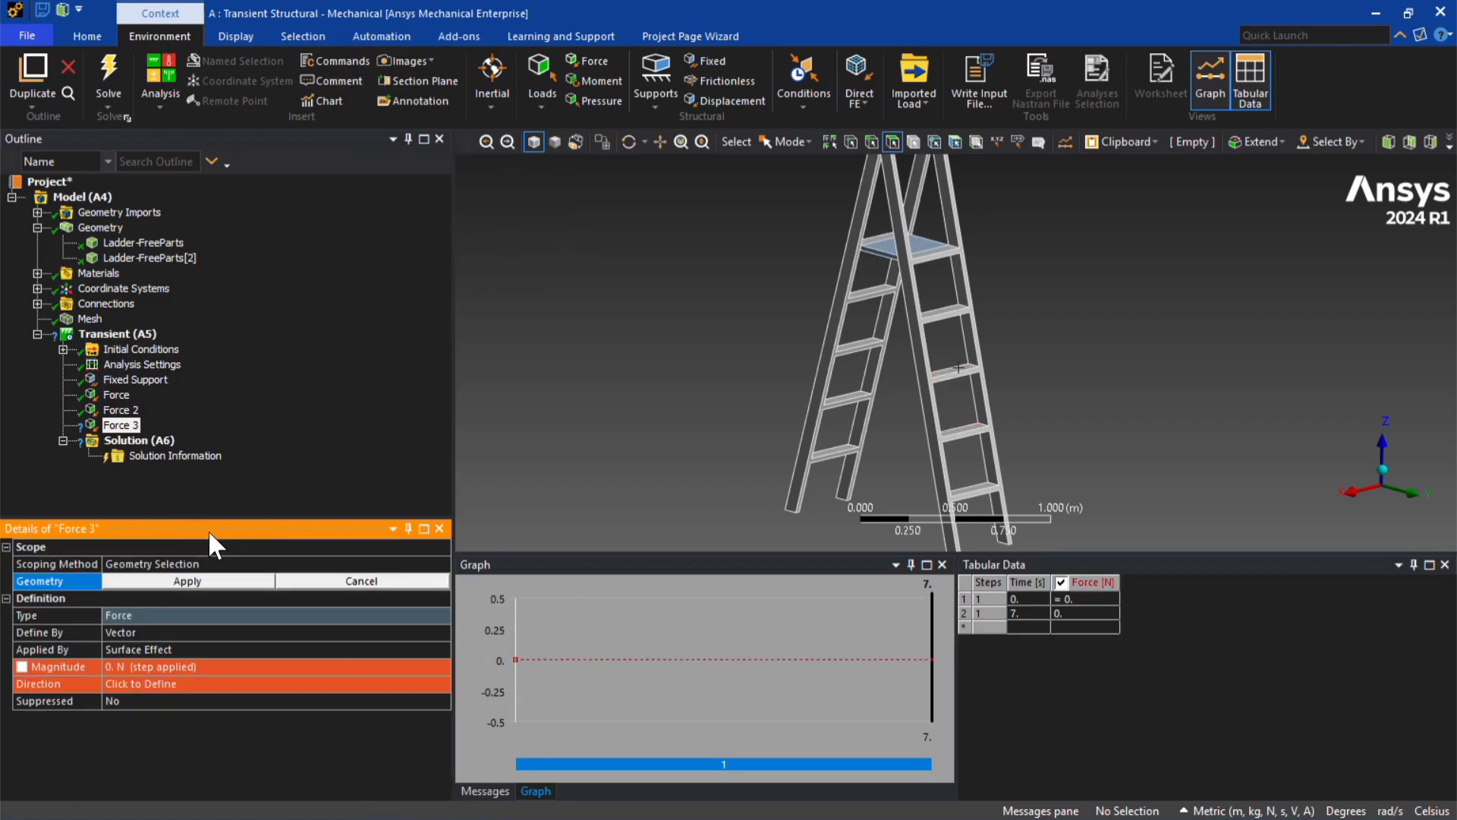
click(954, 312)
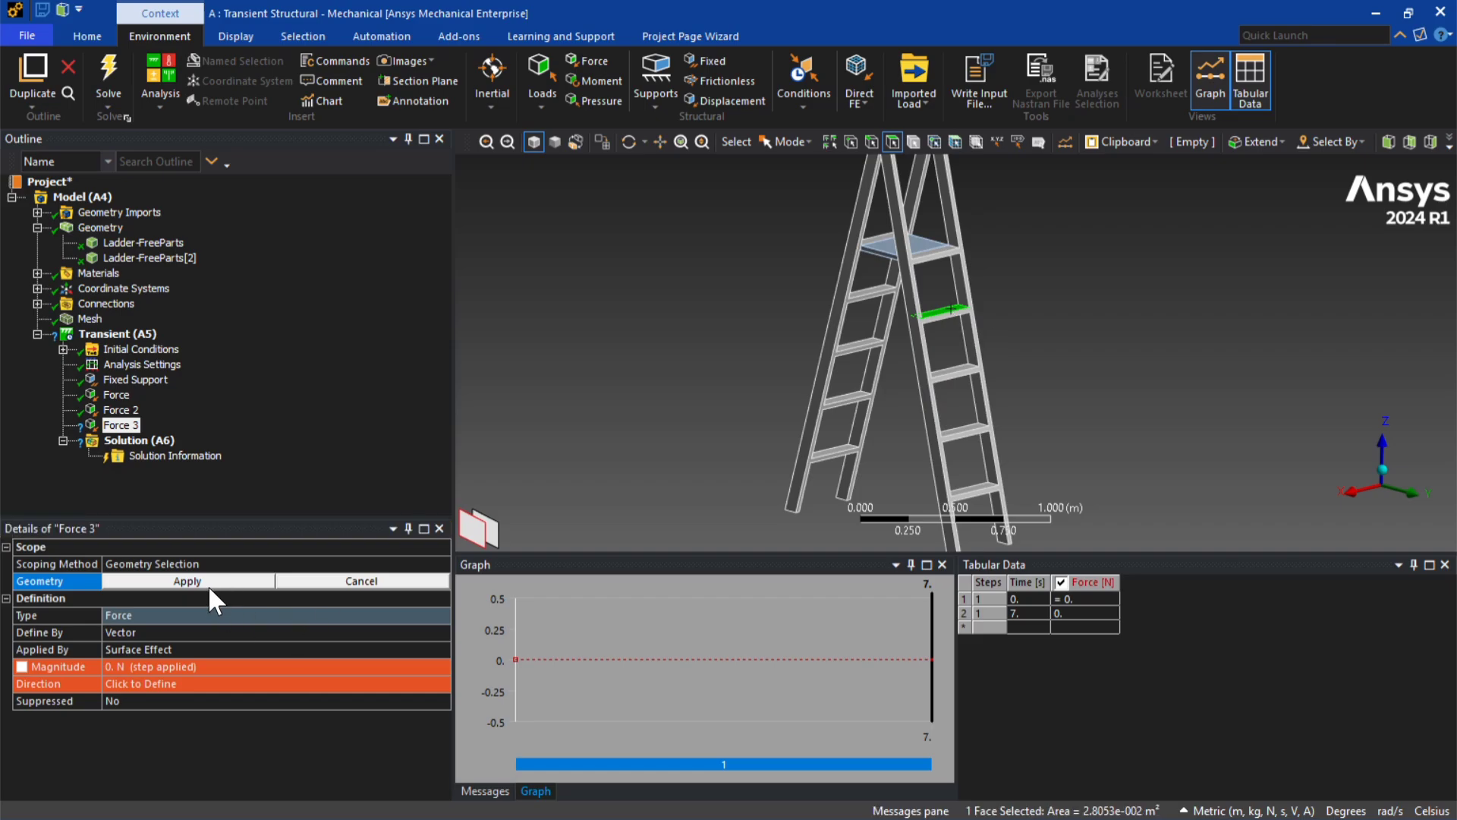
click(208, 581)
- Define the third force by components and switch its Z component to tabular time data
click(199, 633)
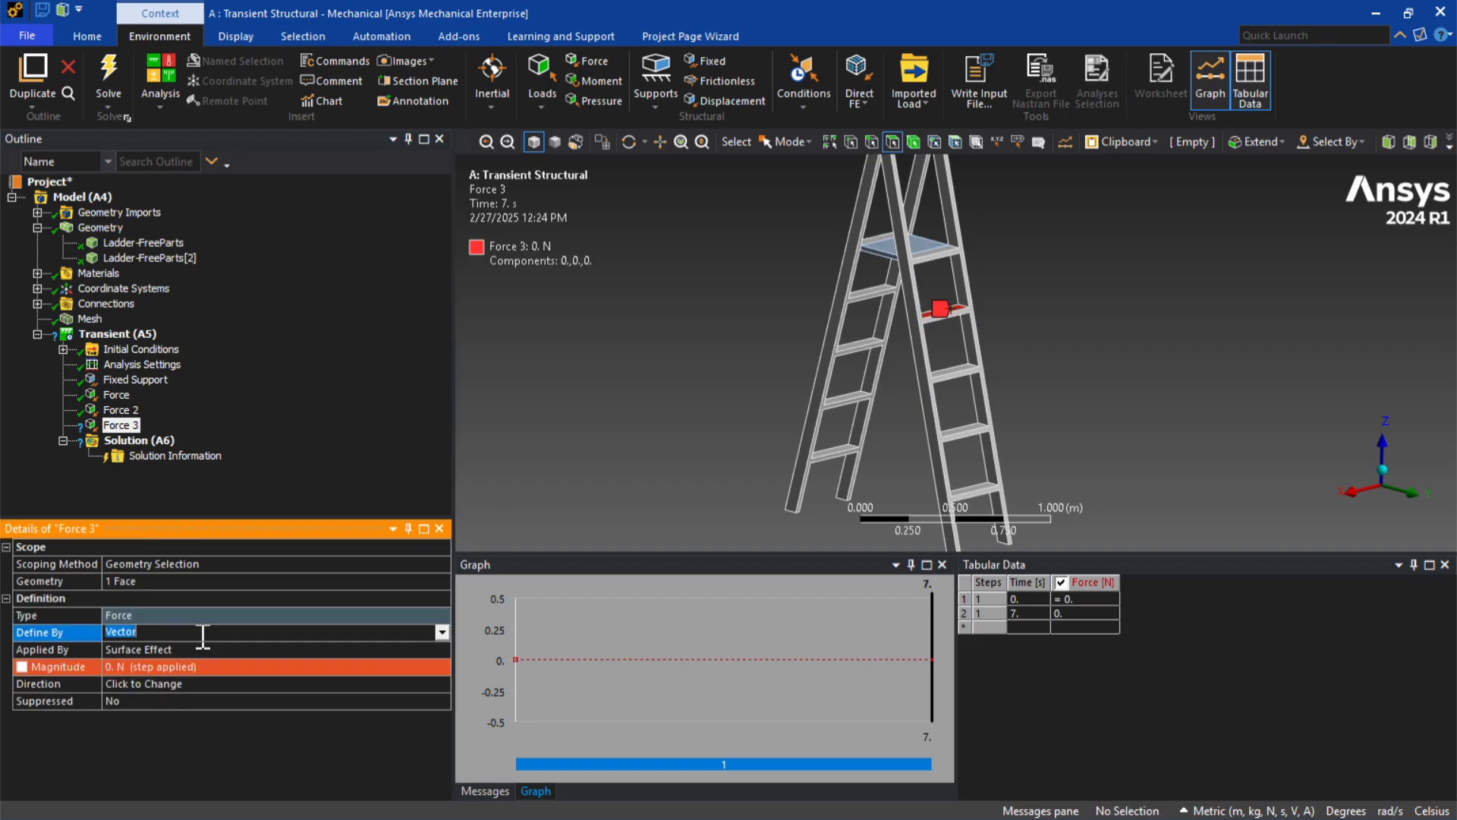
click(442, 633)
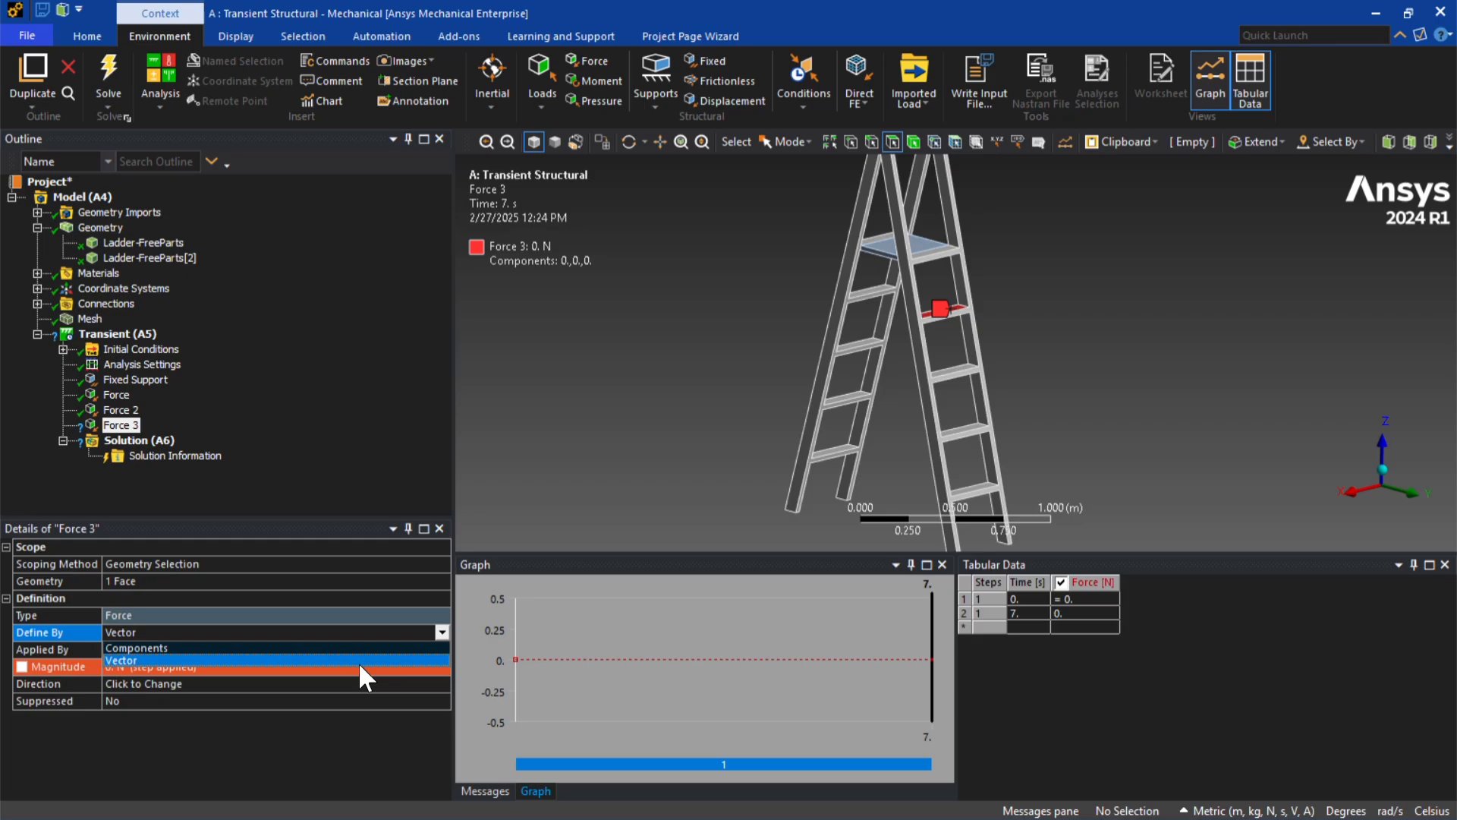
click(356, 657)
click(261, 718)
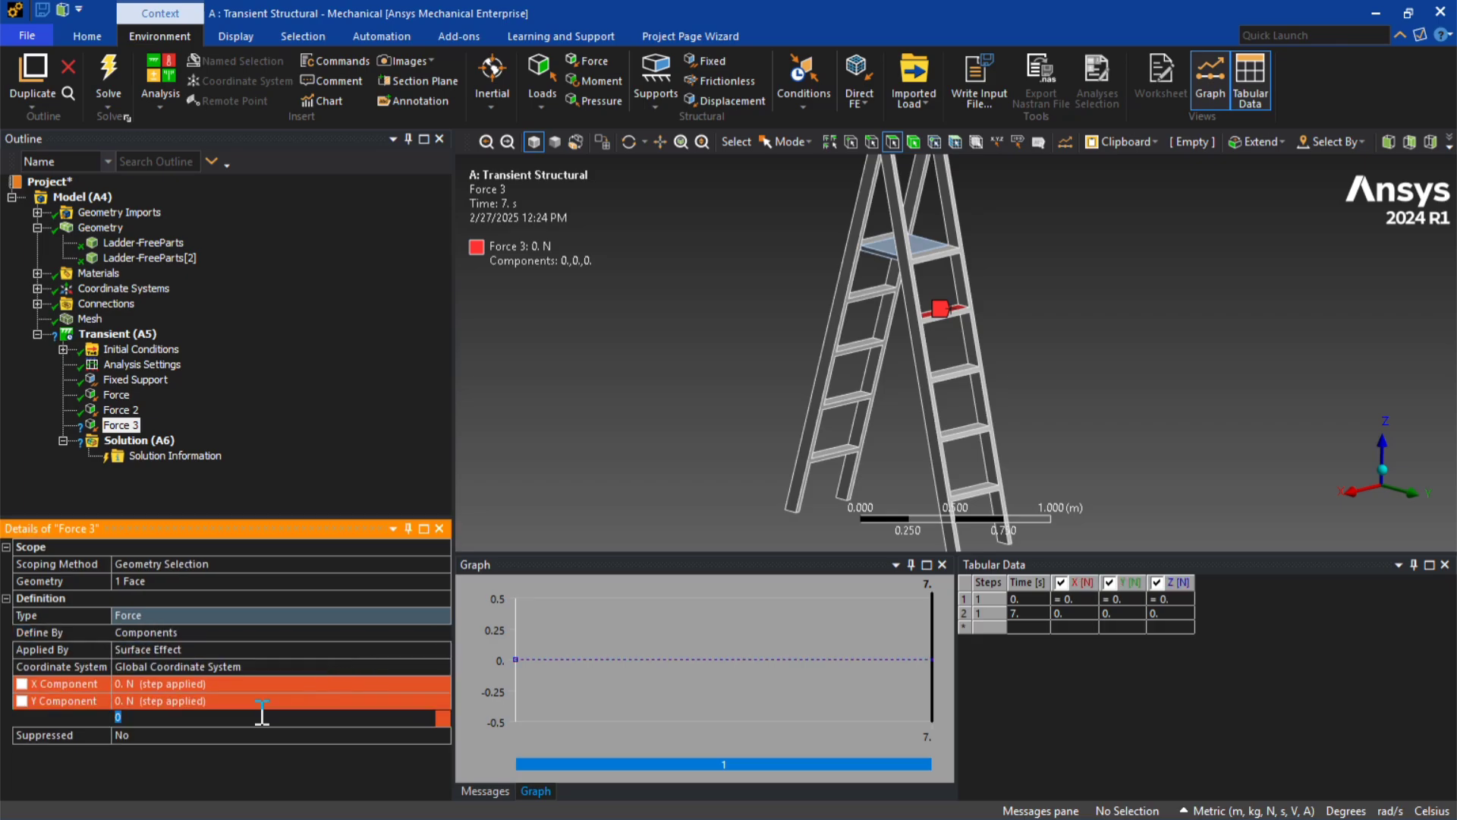
click(440, 718)
click(457, 687)
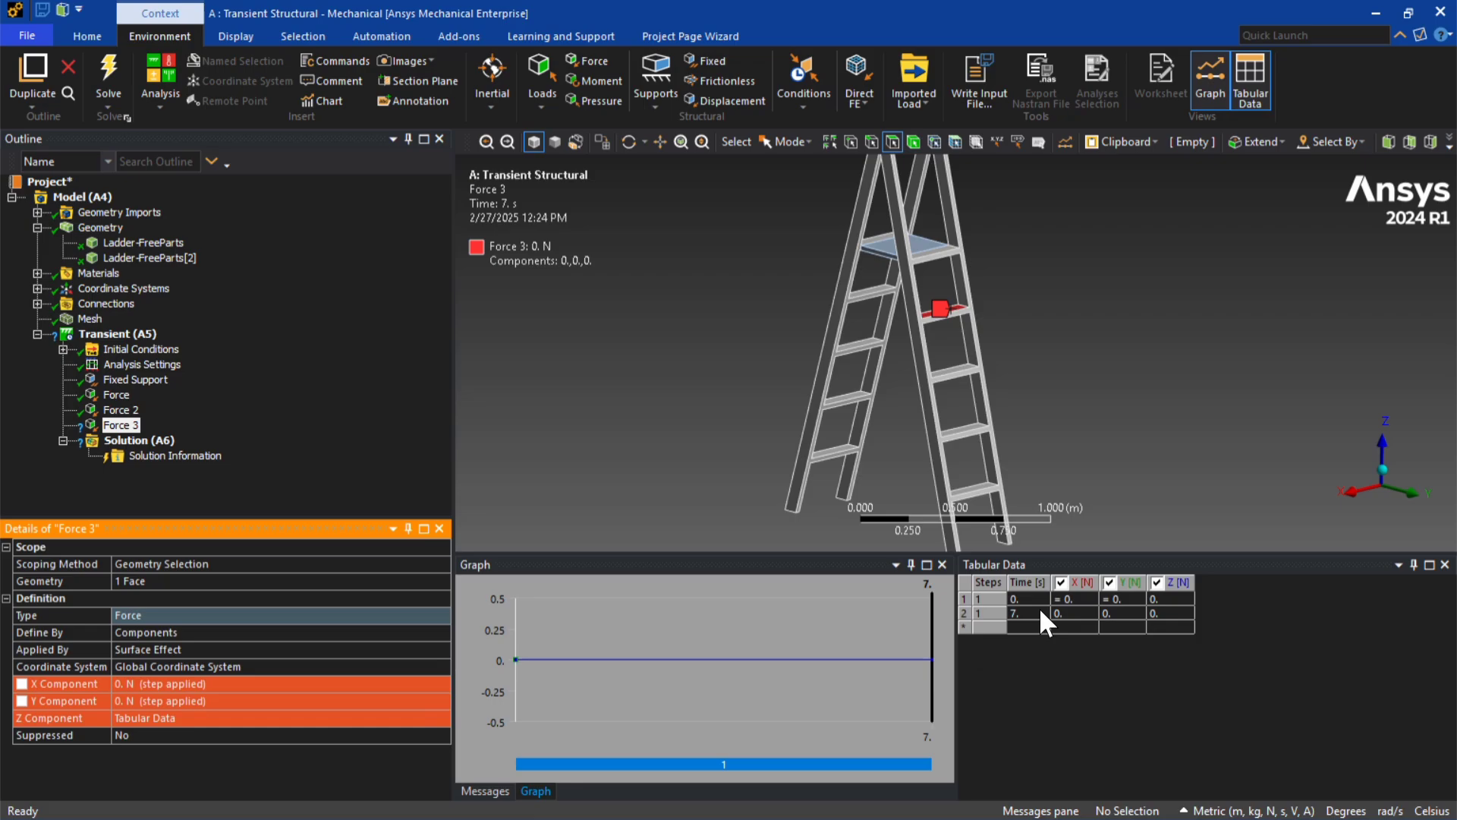
- Tabulate the third force's Z component as 0 N at 2 s, 3 s and 4 s
click(1184, 599)
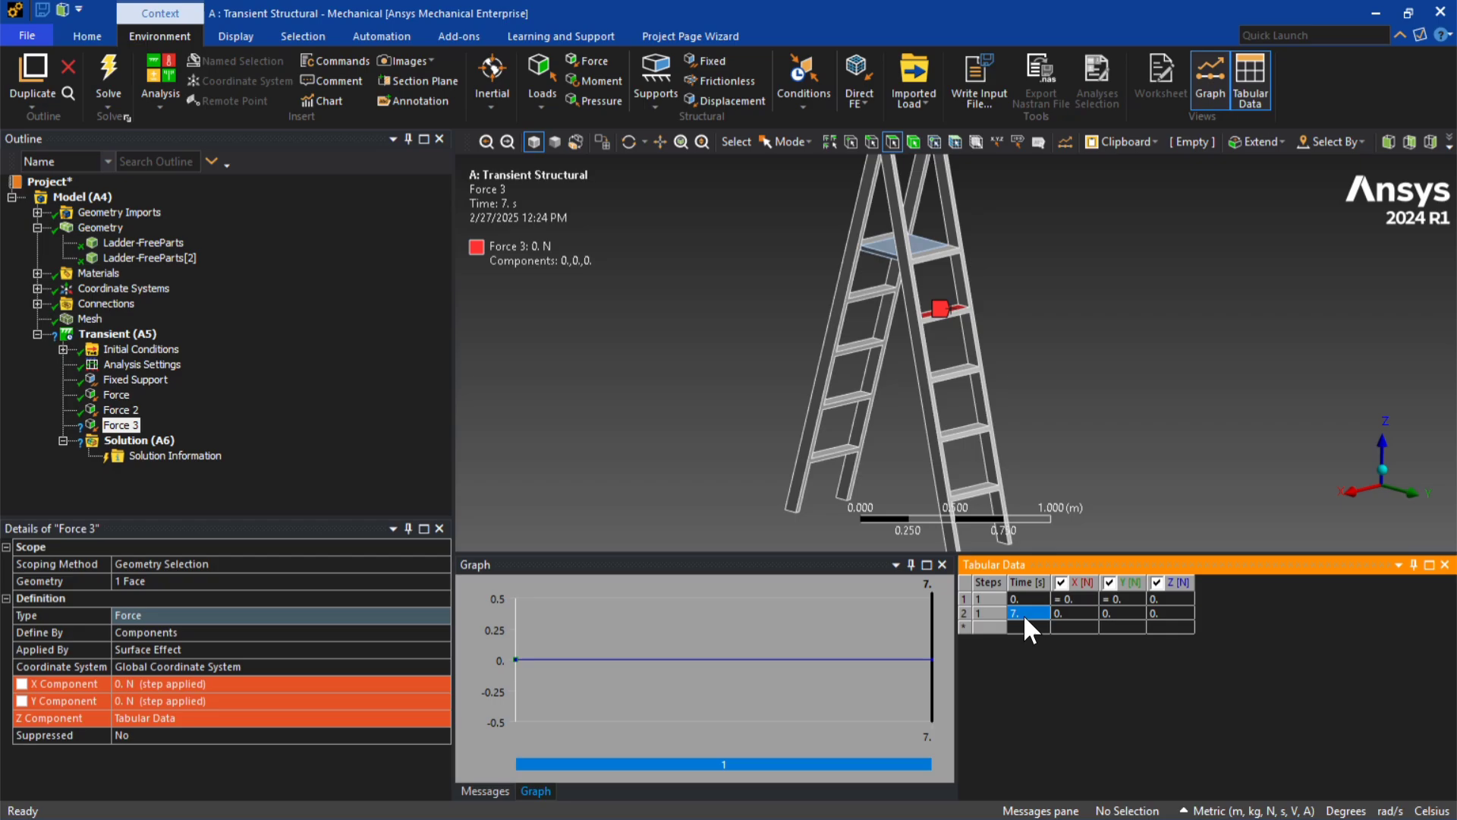
text(2)
key(Return)
click(1168, 627)
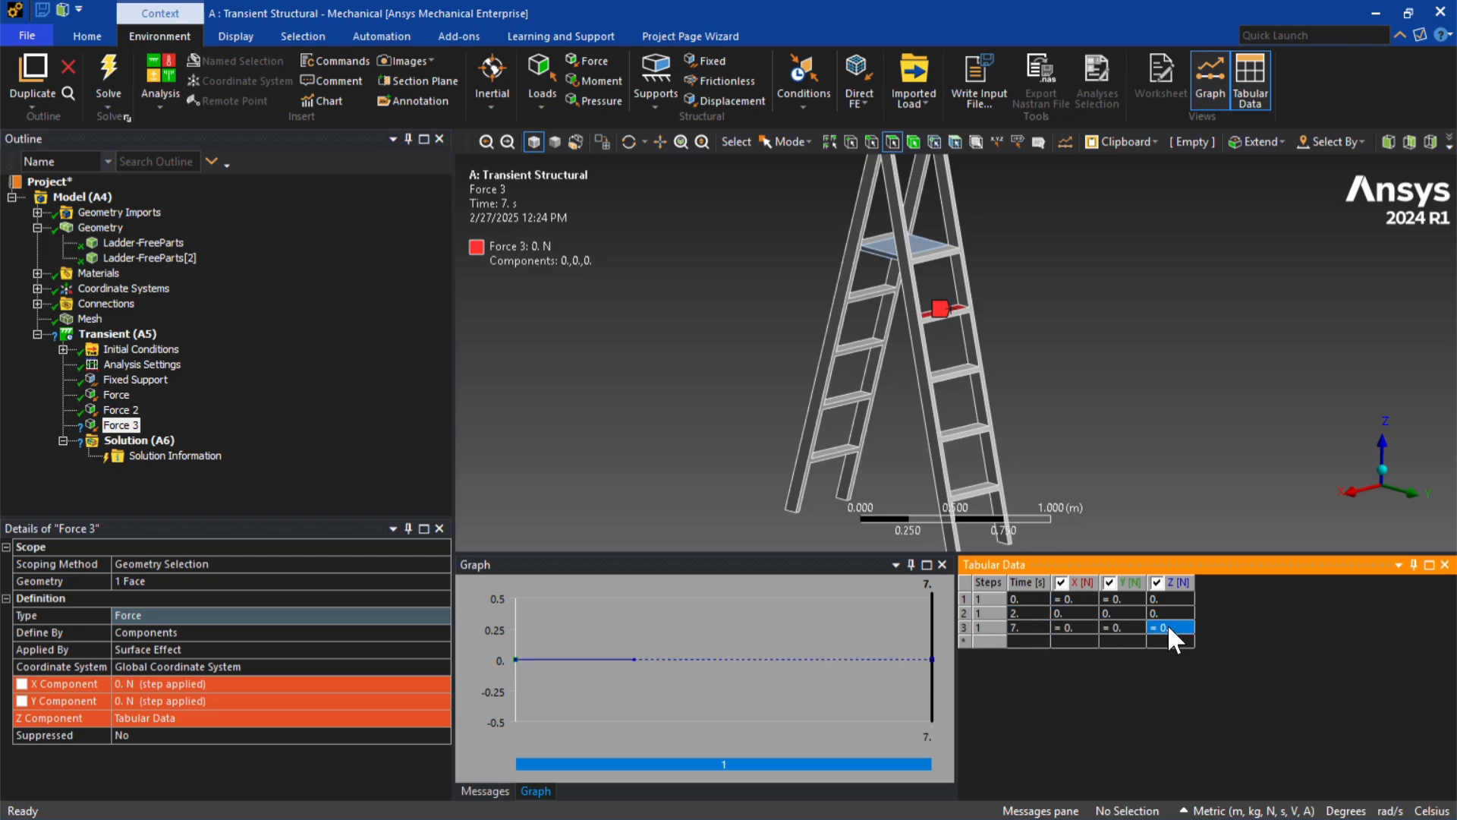
text(0)
key(Return)
key(Return)
click(1161, 642)
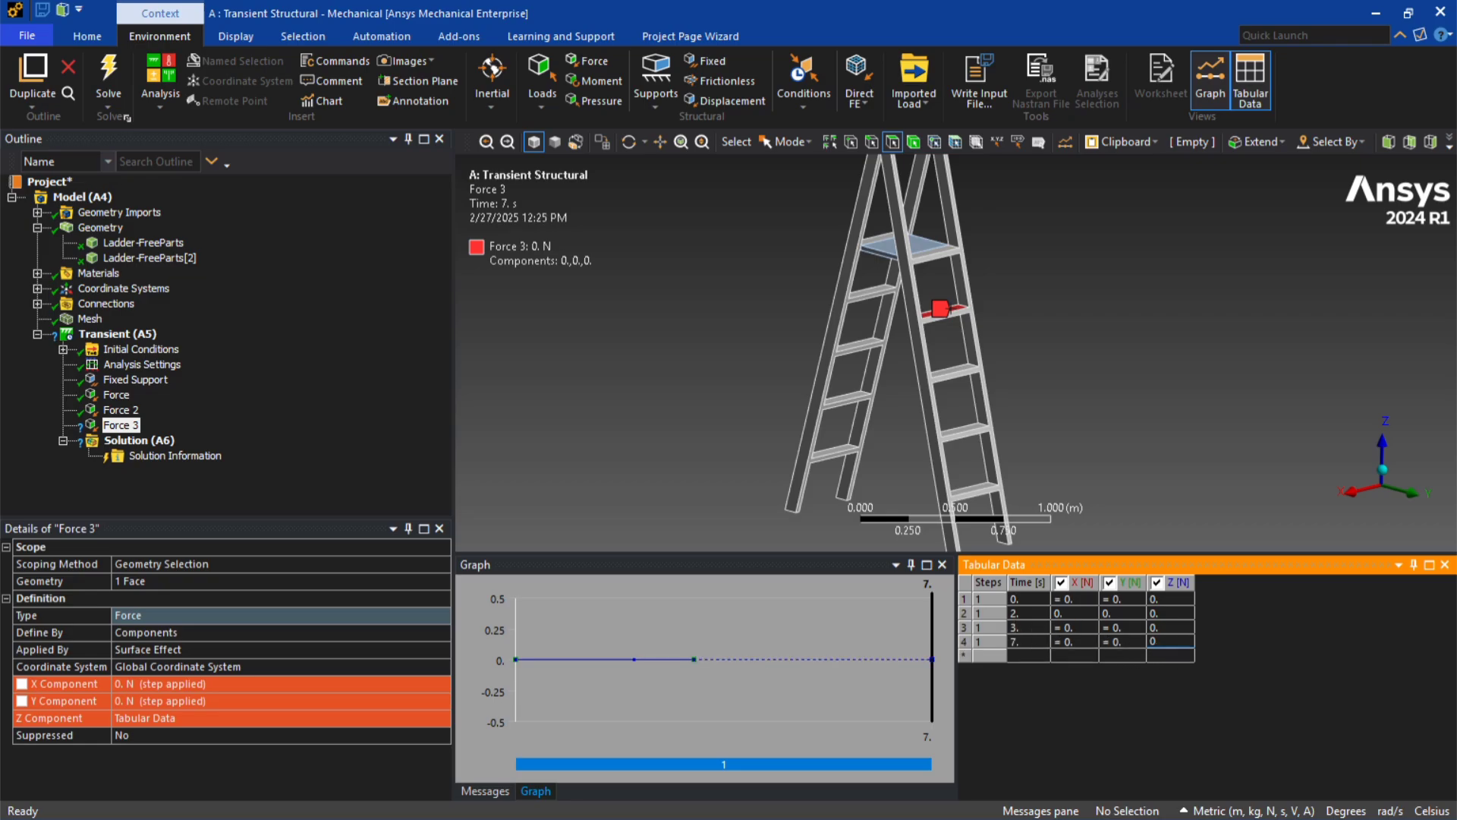
text(0)
key(Return)
text(4)
key(Return)
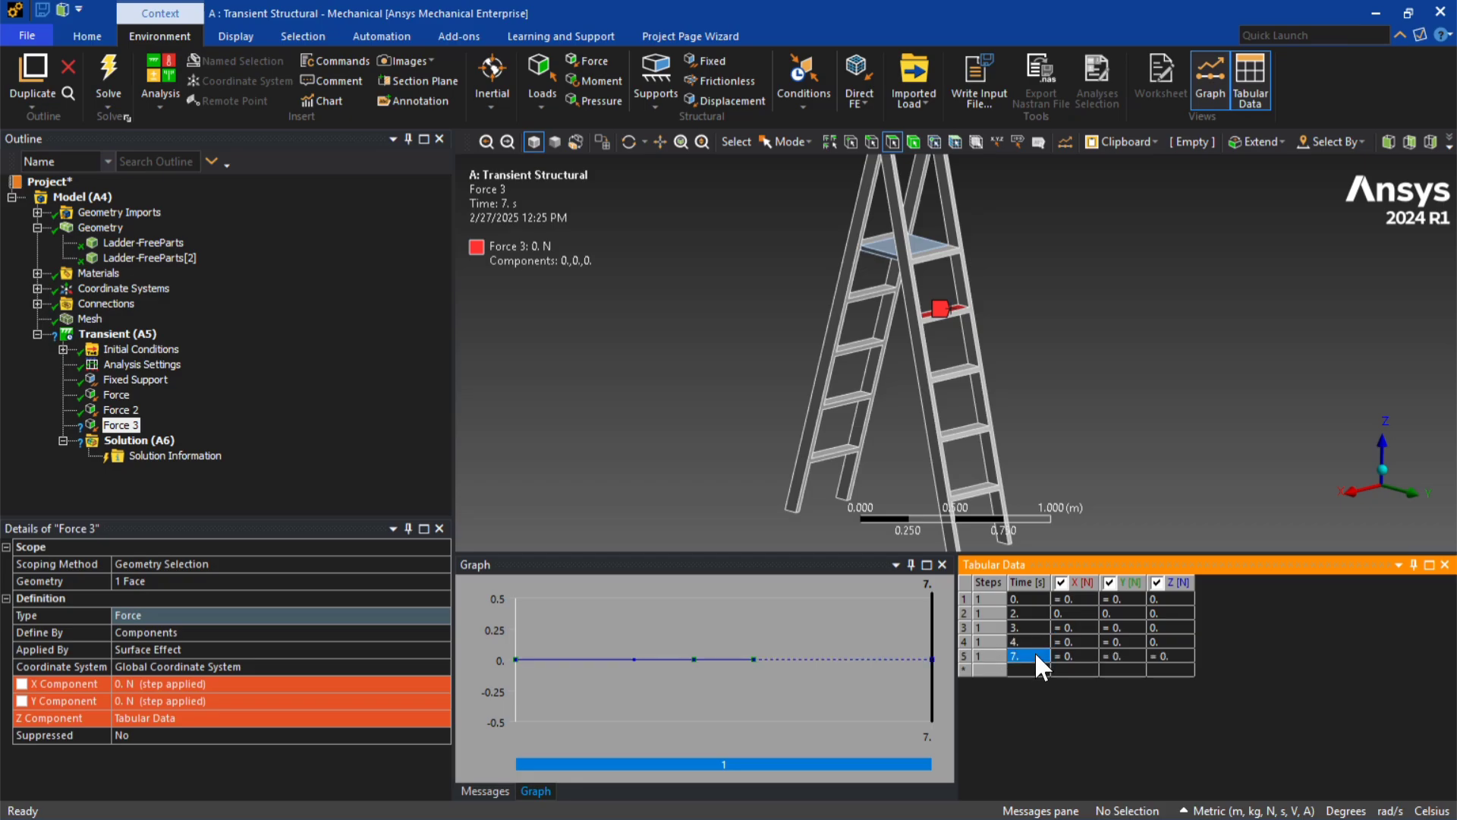
- Add a 5 s row to the third force's table with a Z component of -800 N
click(1159, 641)
text(-800)
key(Return)
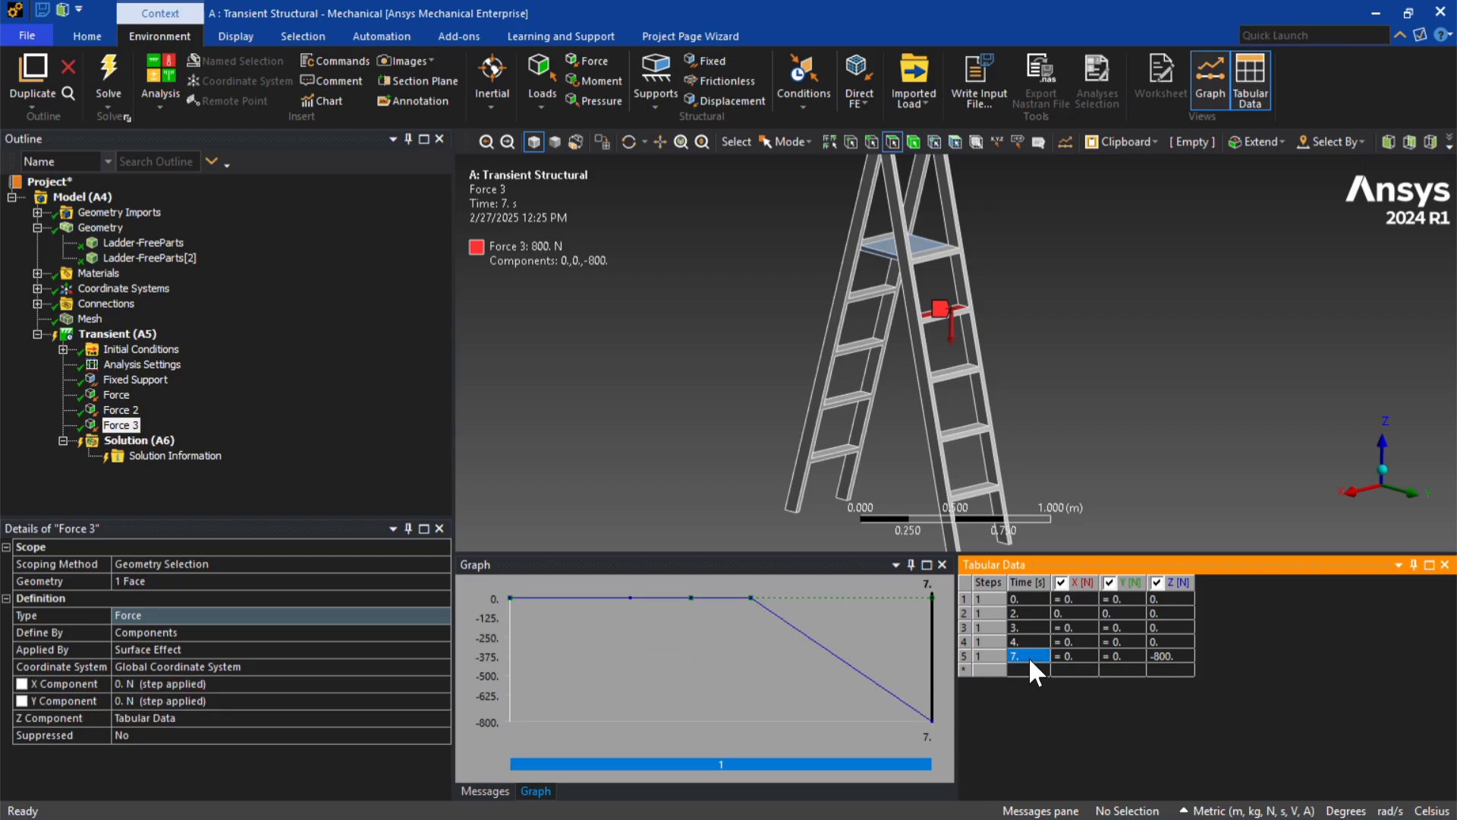
click(1027, 657)
text(5)
key(Return)
- Complete the third force's Z component table with -800 N at 6 s and 0 N at 7 s
click(1155, 667)
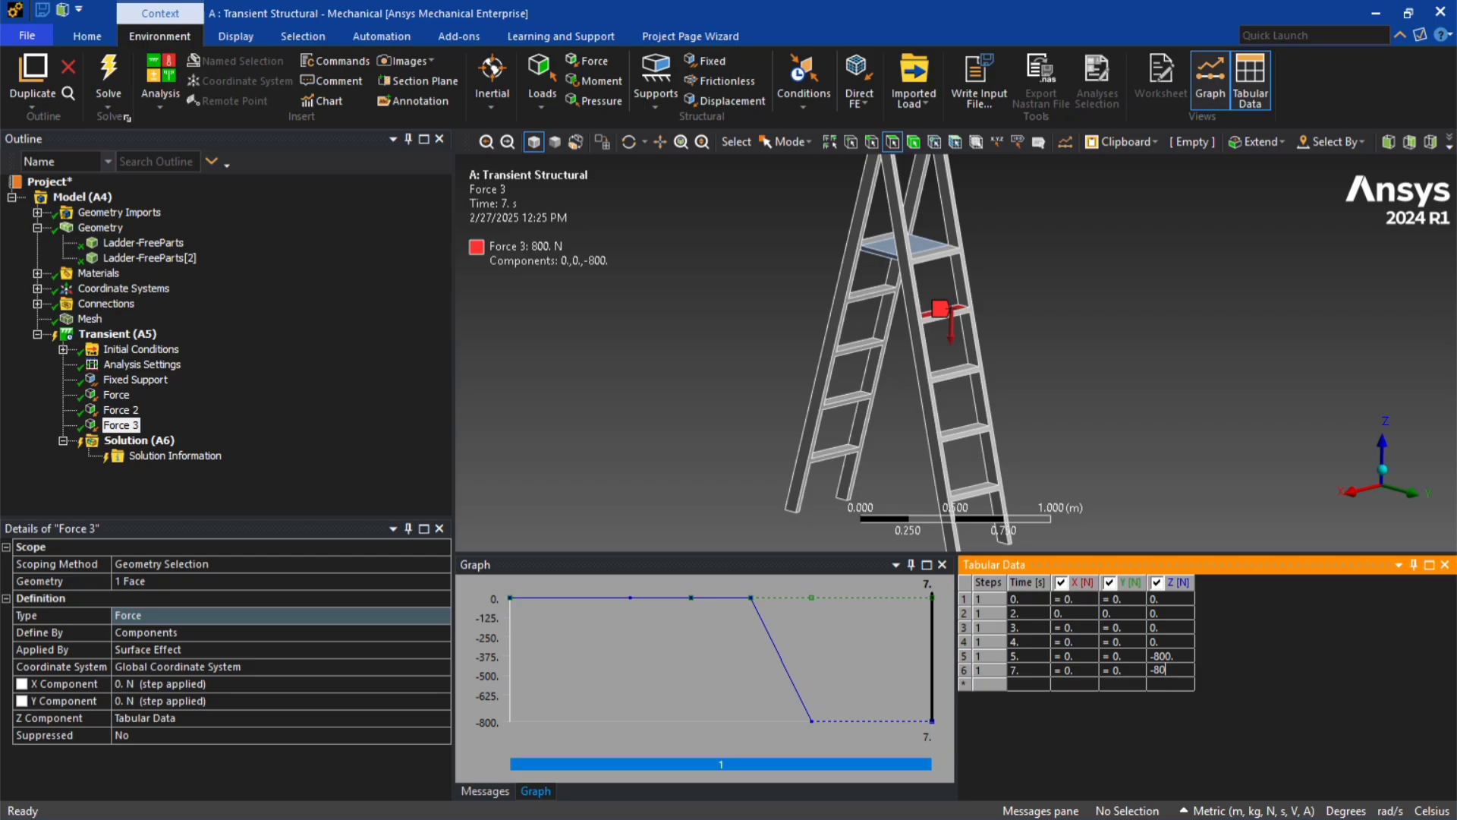
text(-800)
key(Return)
text(6)
key(Return)
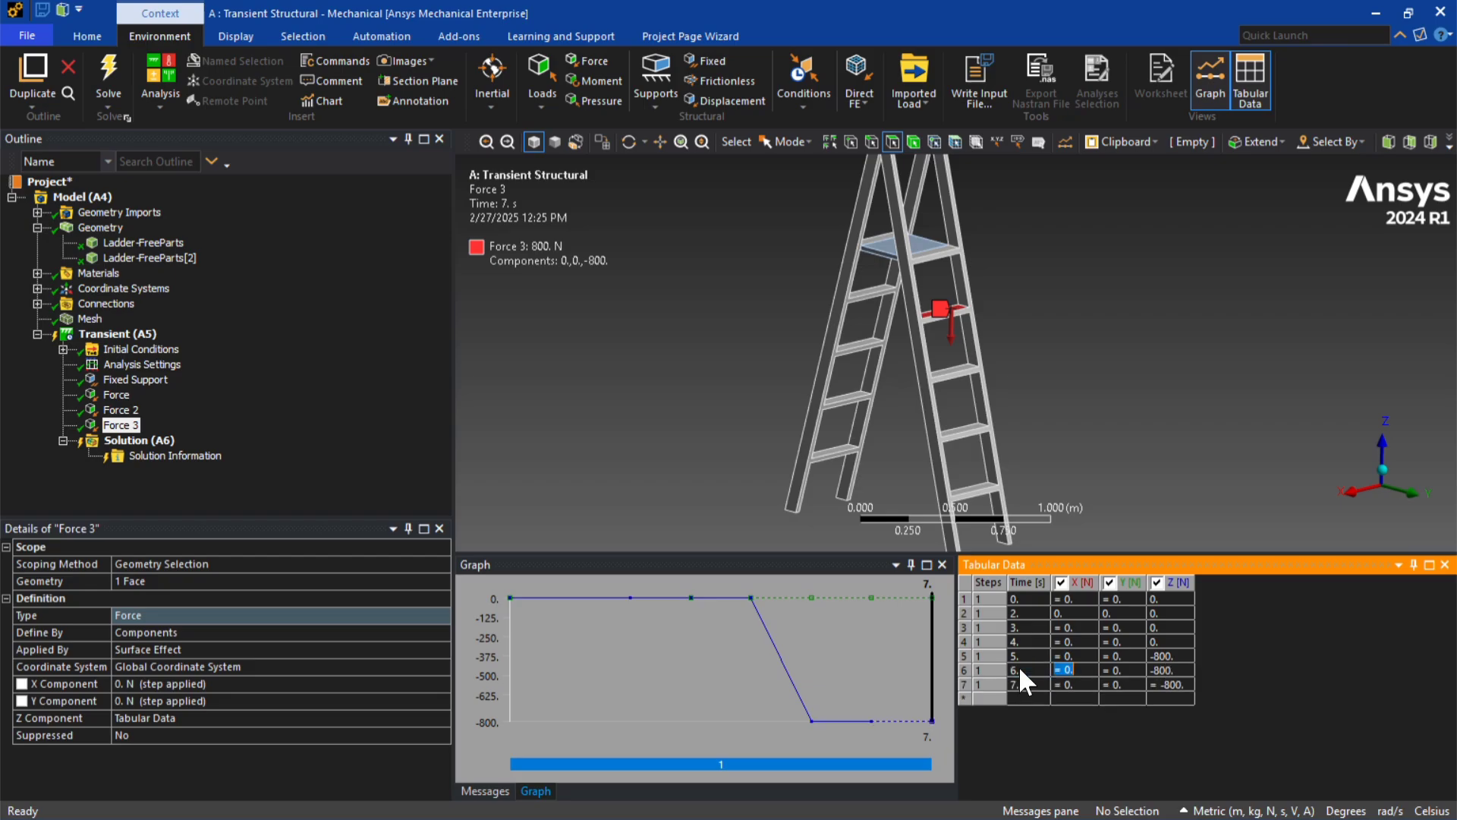
click(1185, 680)
text(0)
key(Return)
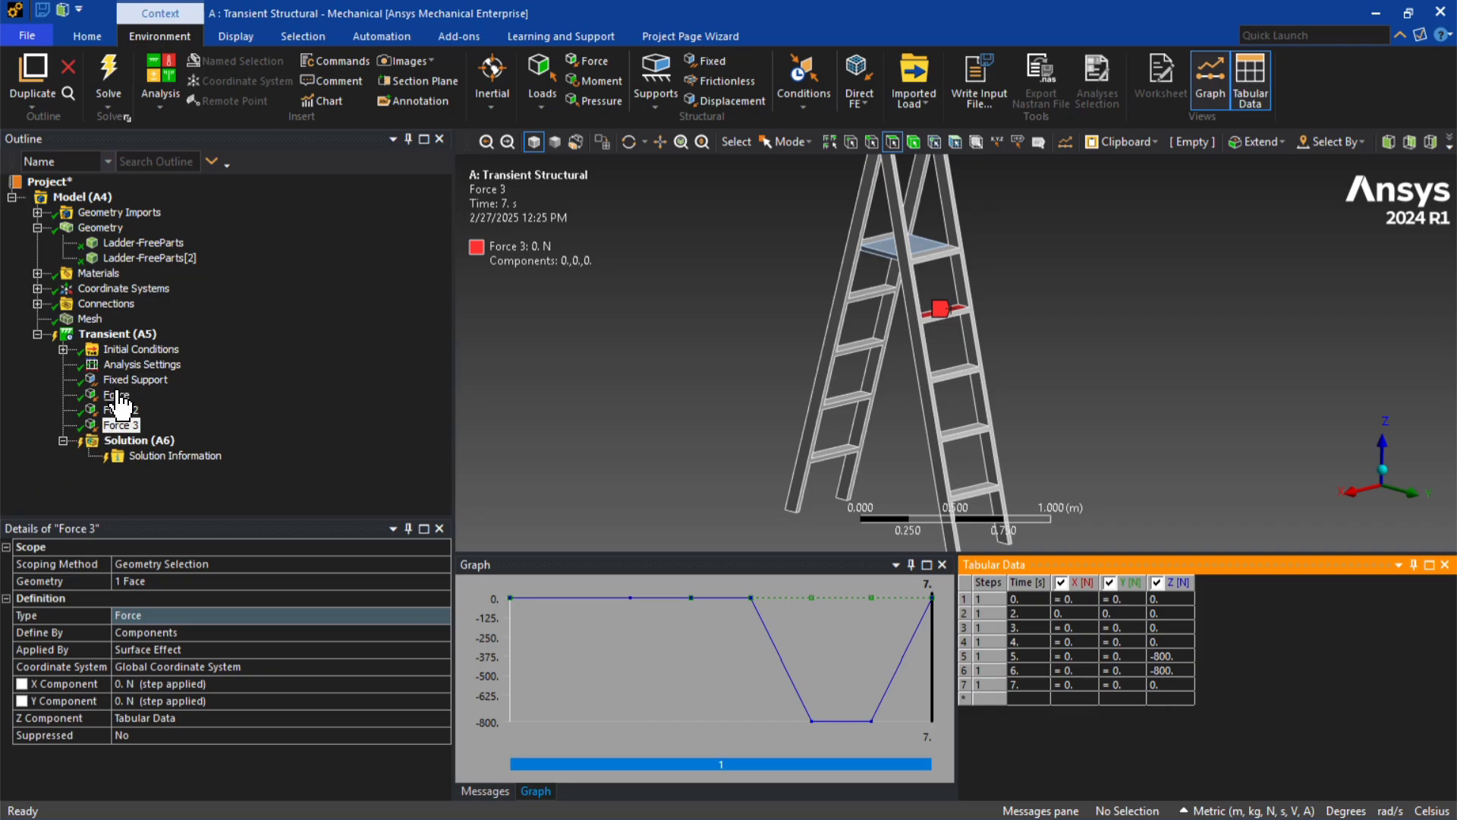
- Add a total deformation result to the solution
click(126, 443)
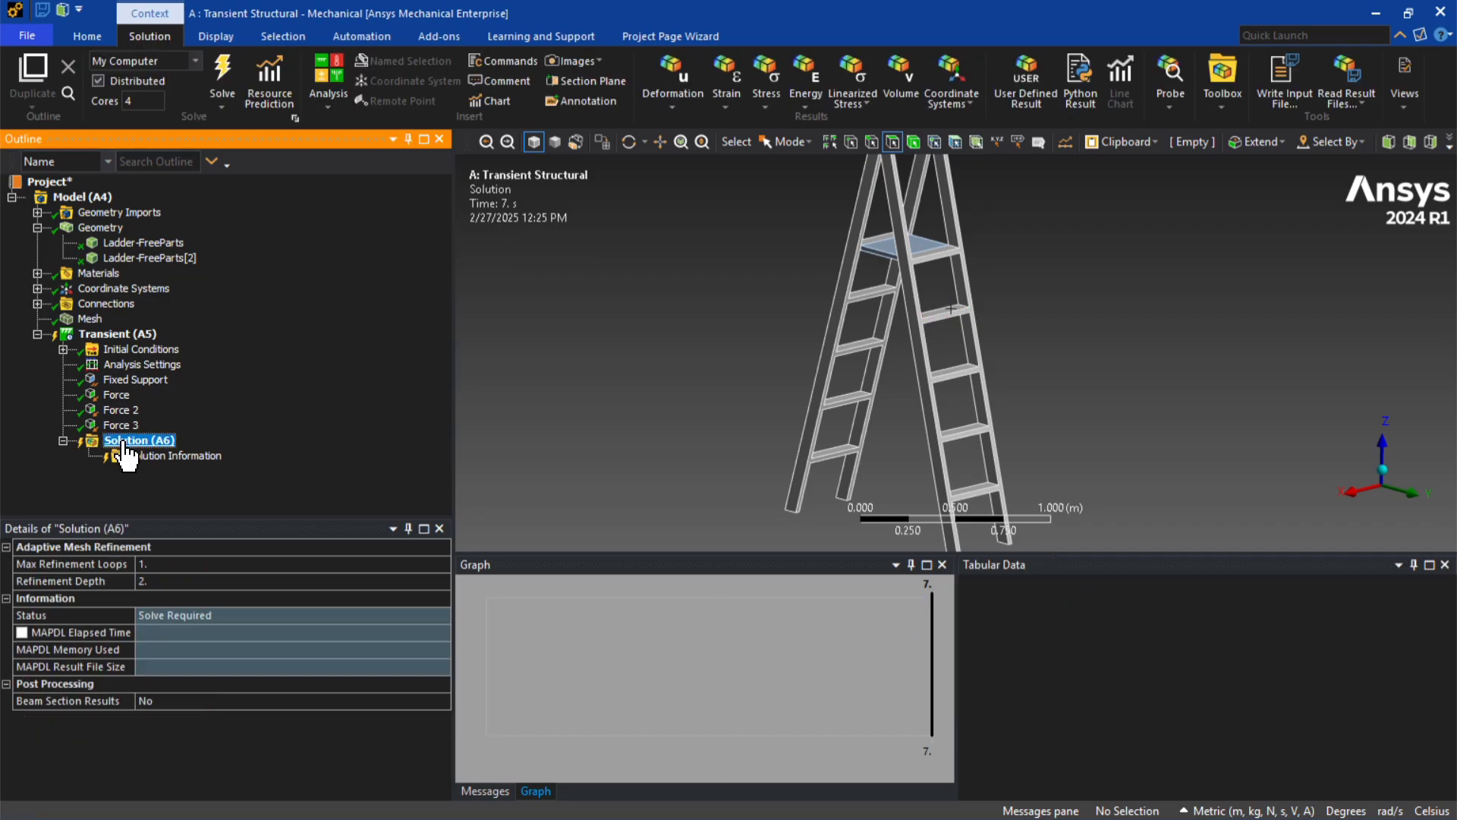
right_click(123, 448)
mouse_move(304, 453)
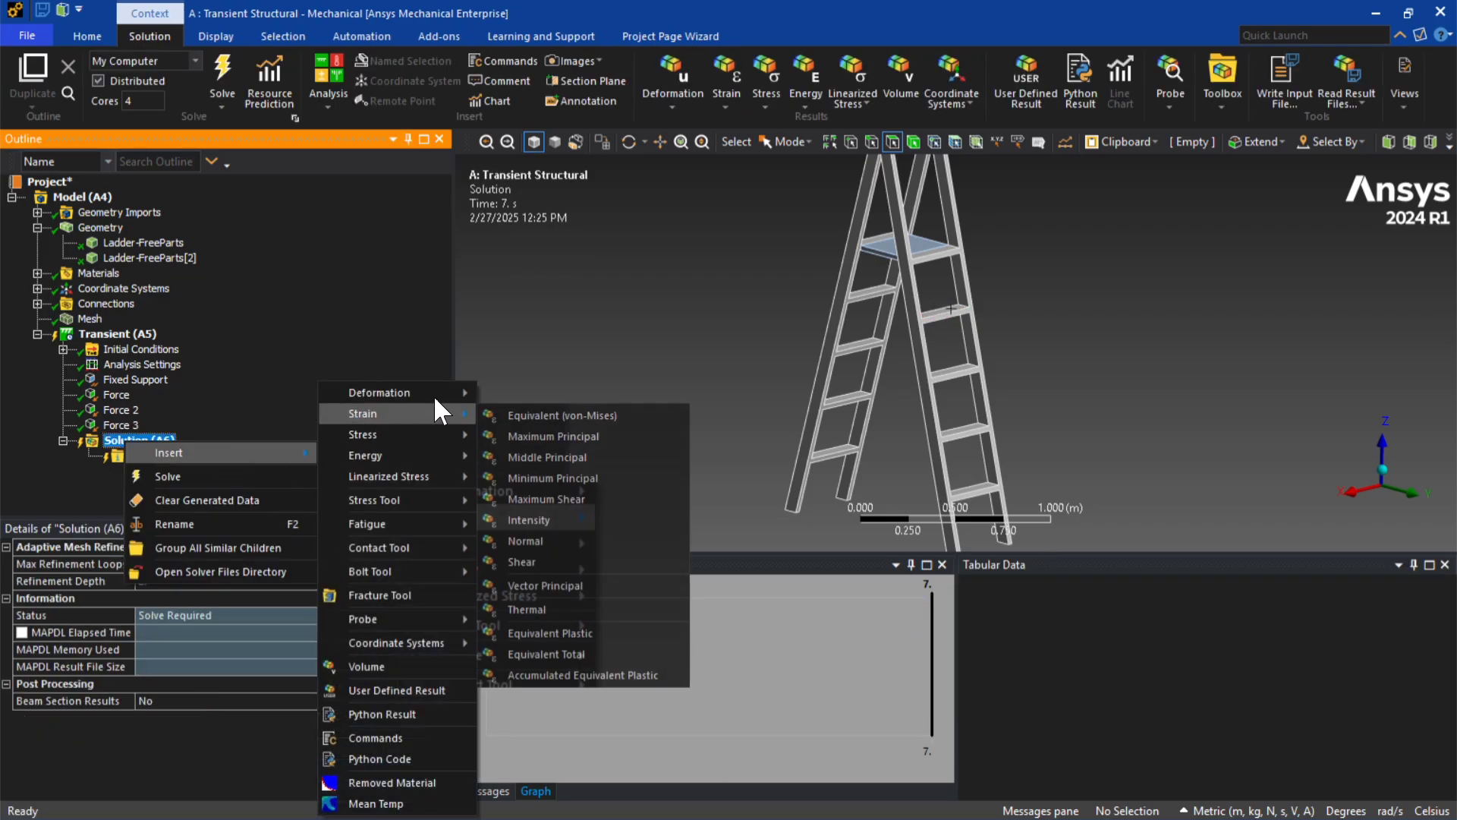
mouse_move(432, 393)
click(501, 394)
- Add an equivalent (von-Mises) stress result to the solution
click(122, 441)
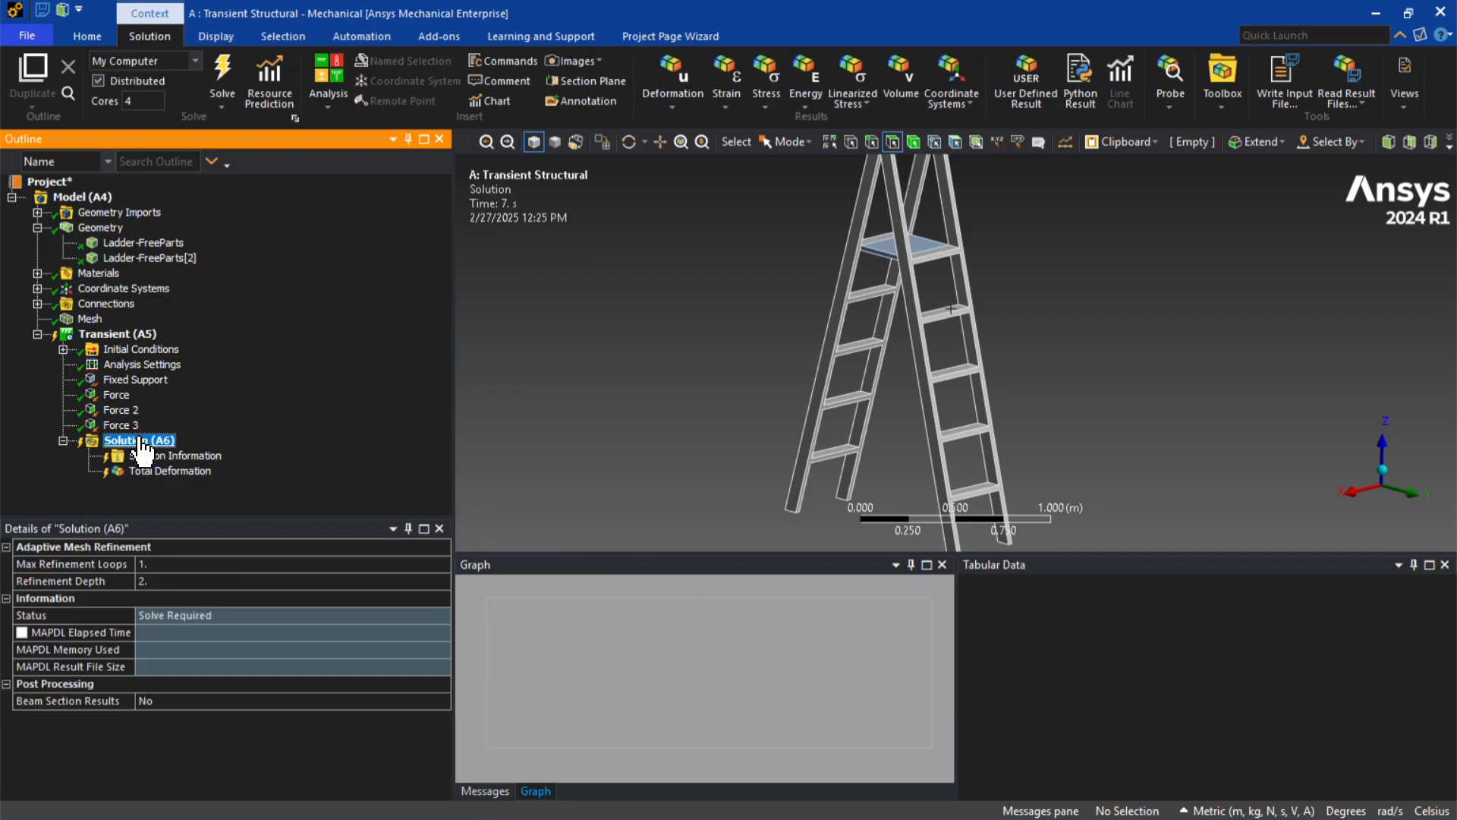
right_click(138, 442)
mouse_move(258, 449)
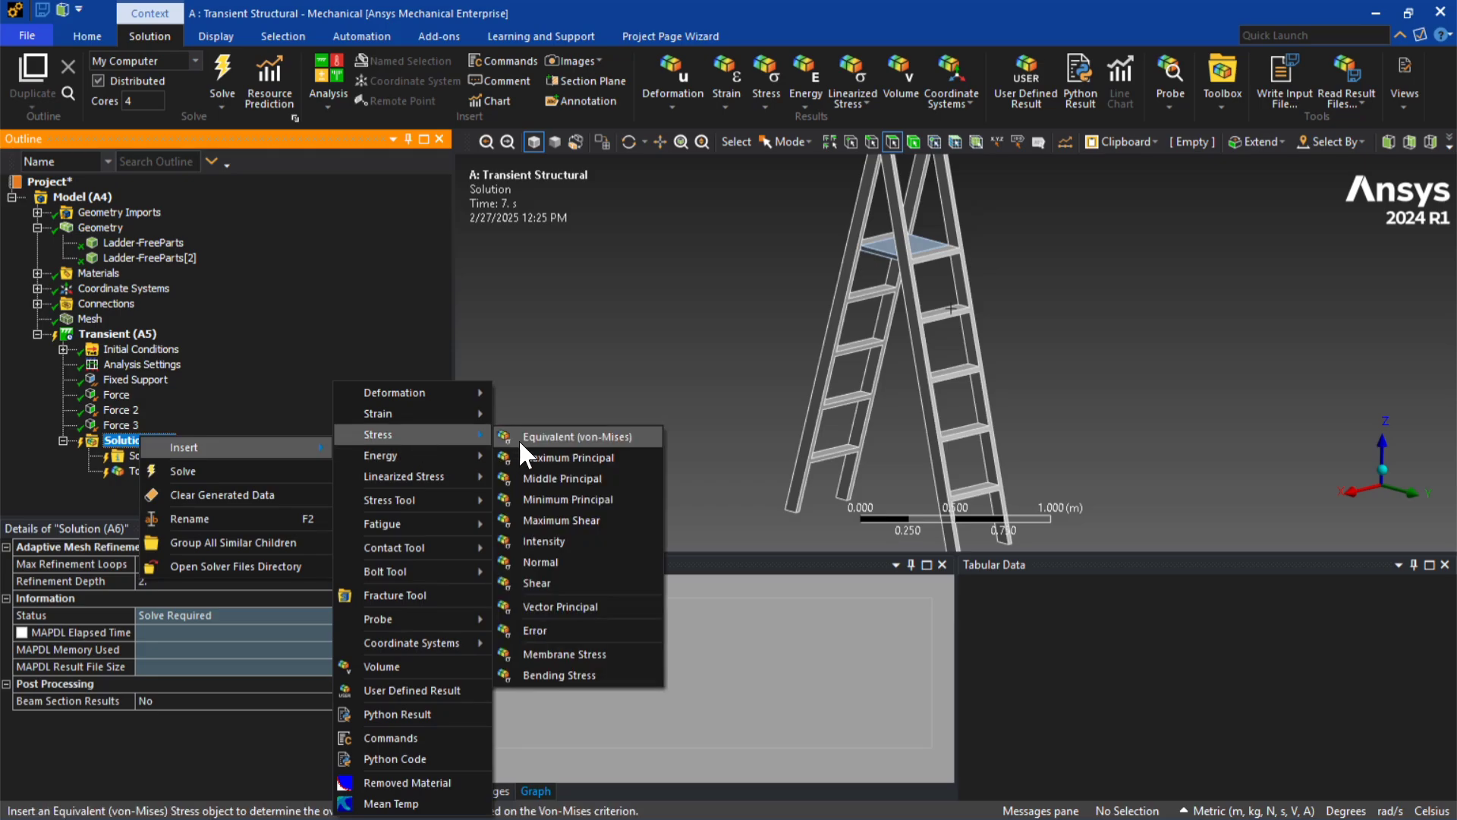
click(522, 438)
- Solve the transient structural analysis
click(129, 442)
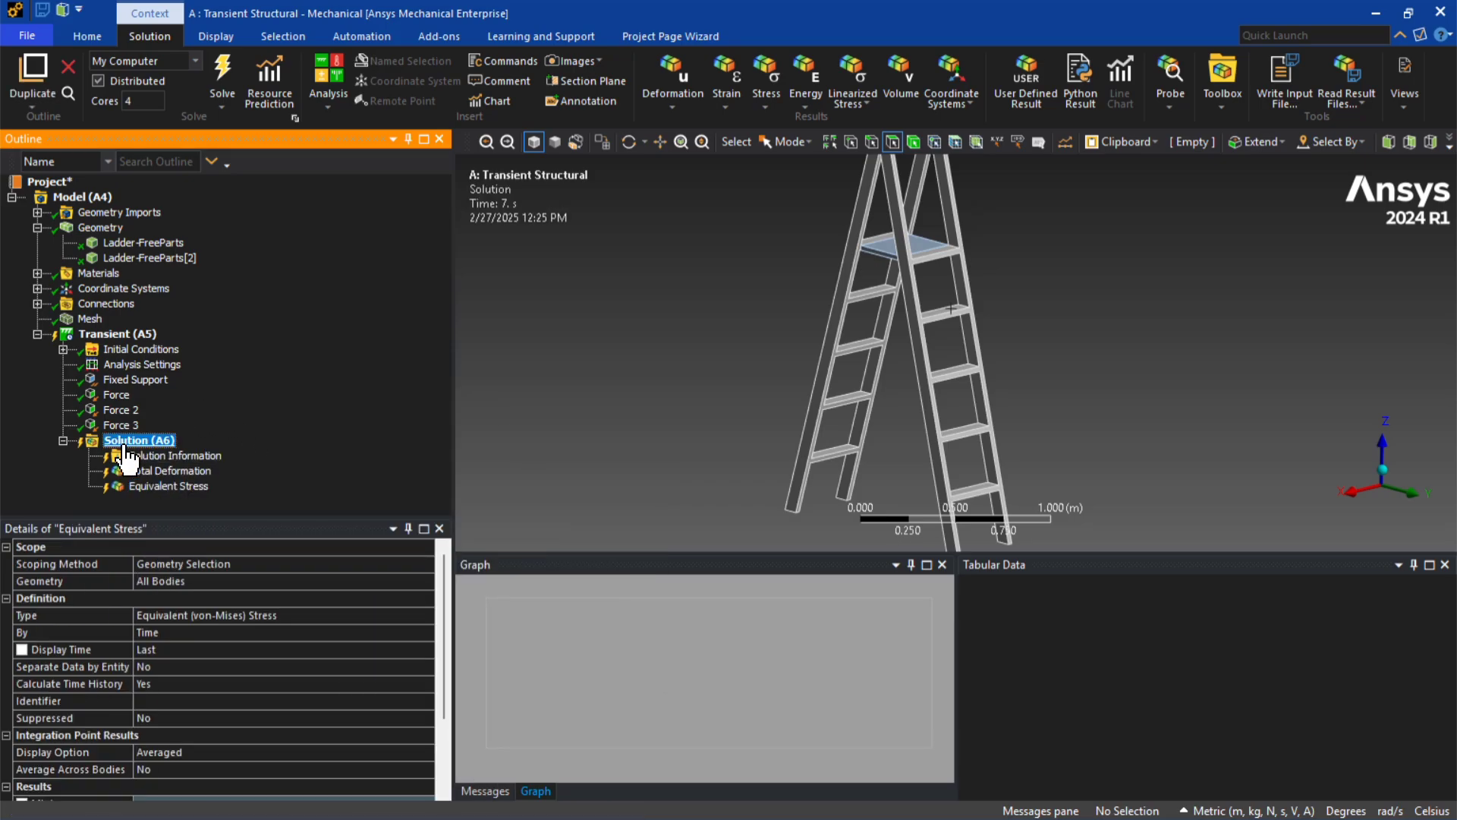
right_click(123, 440)
click(174, 472)
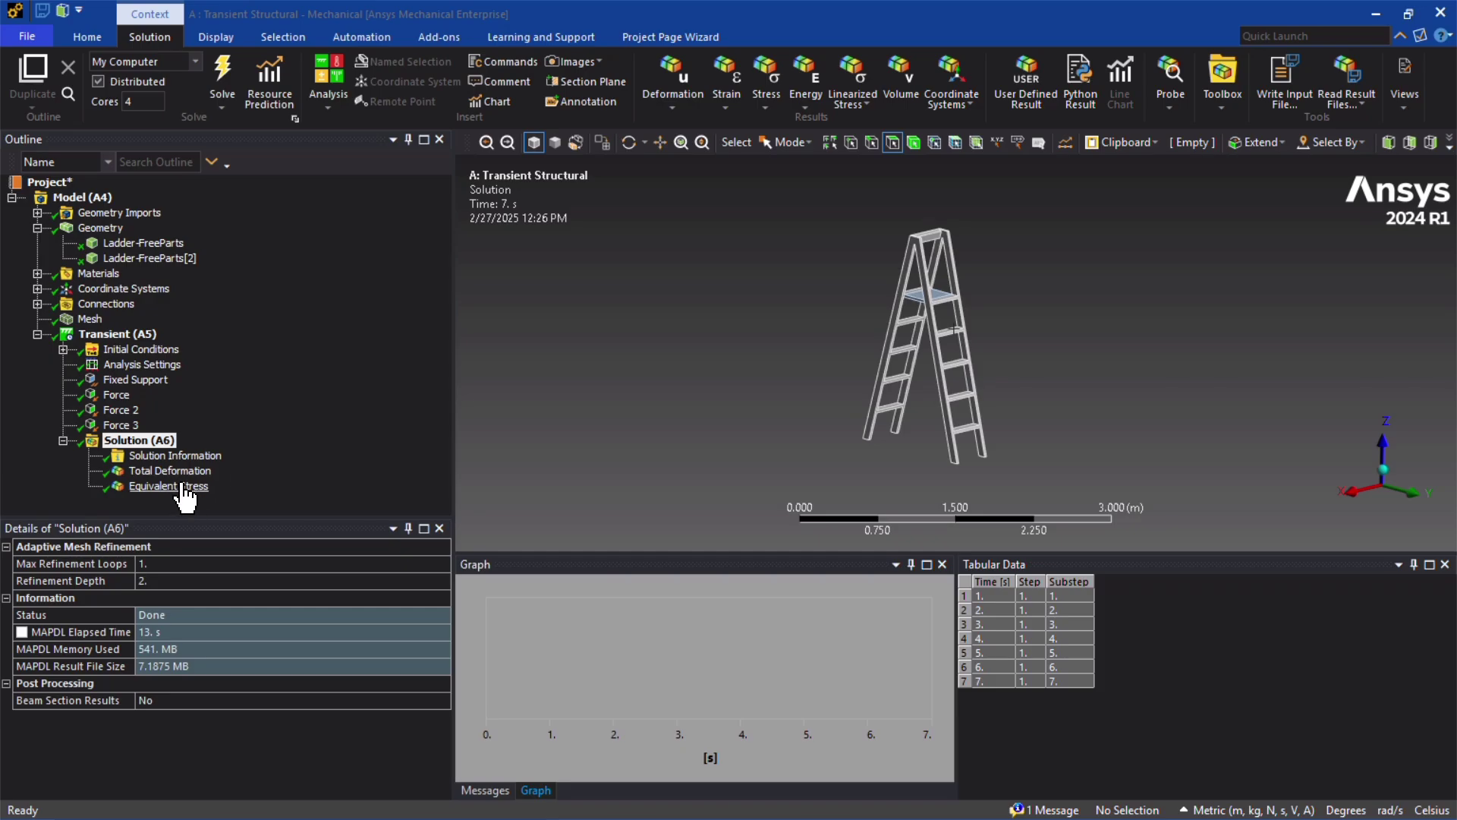
- Display the total deformation result on the whole ladder with the deformation scale set to 1.0 (True Scale)
click(181, 472)
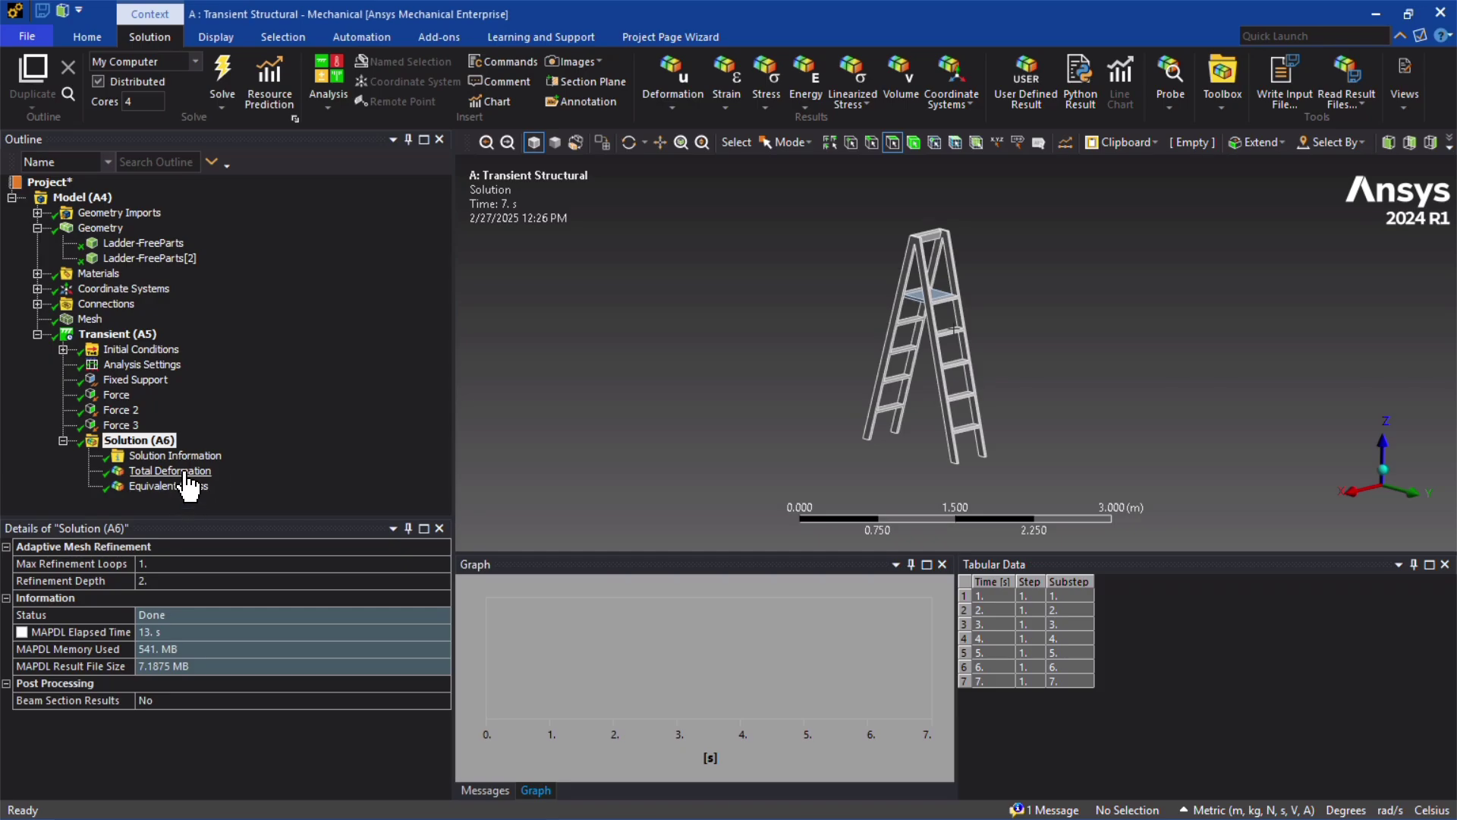
scroll(995, 317, up, 3)
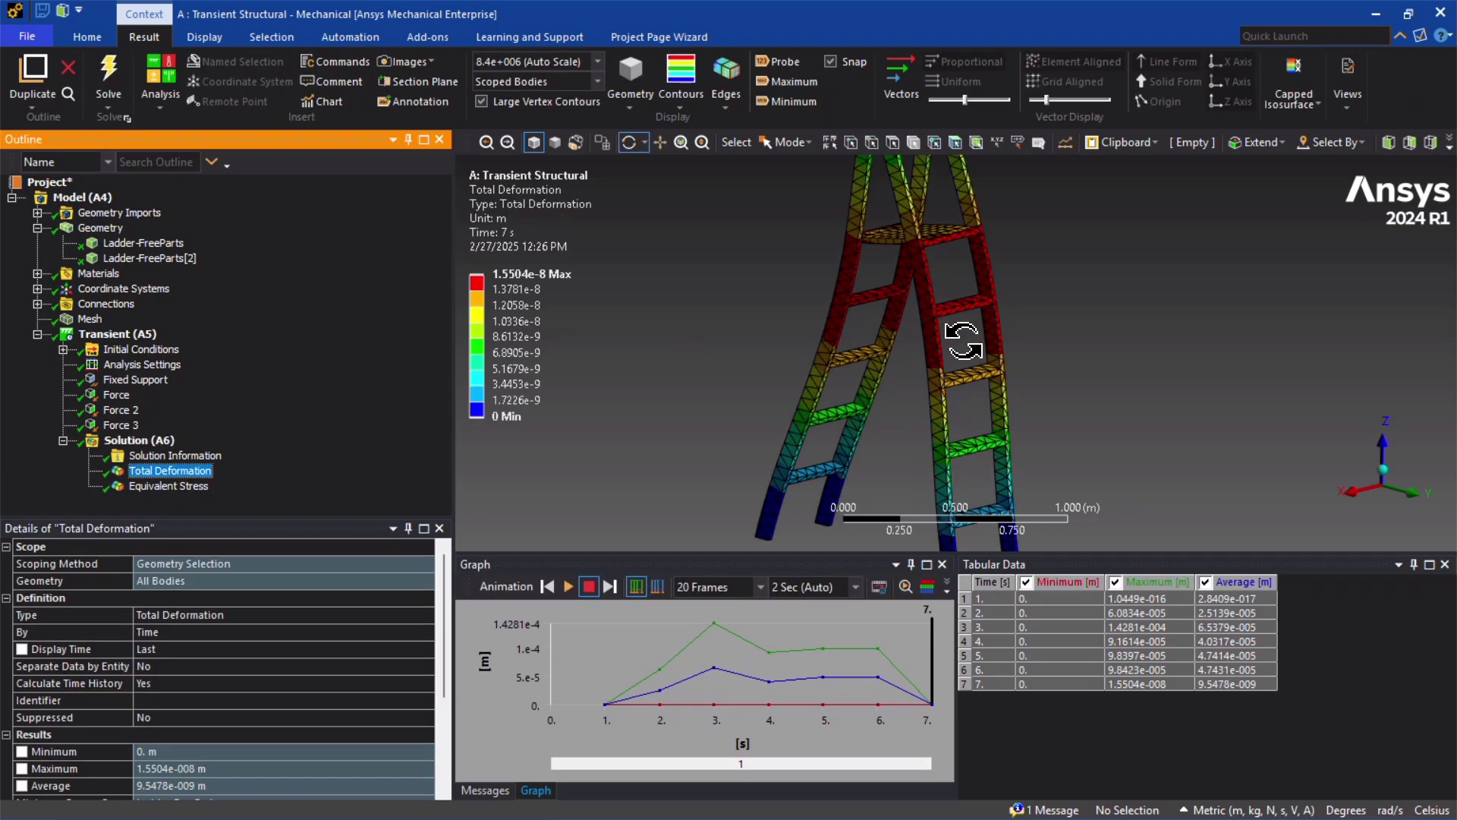
drag(949, 410, 903, 547)
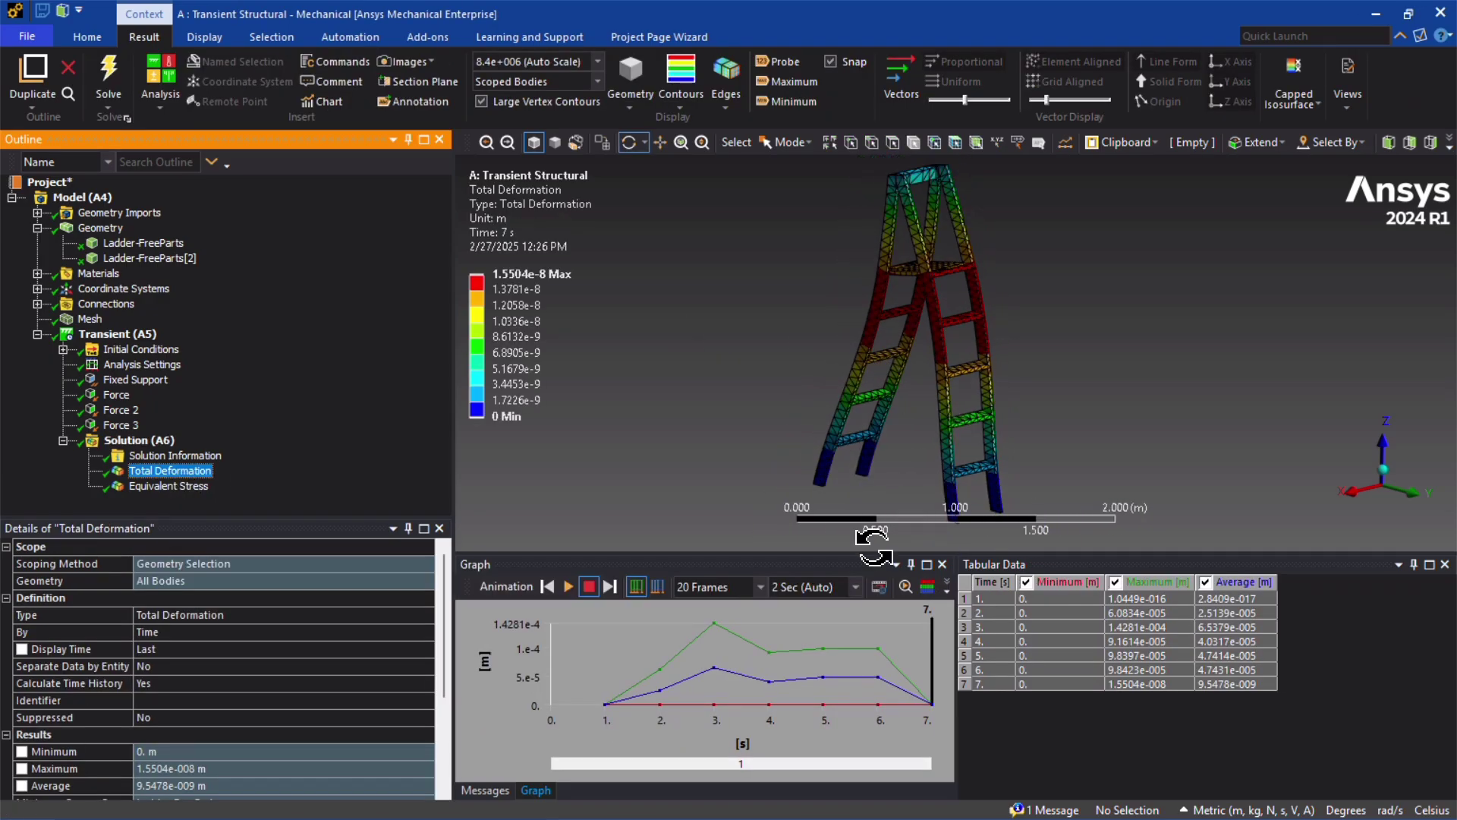
drag(874, 553, 854, 644)
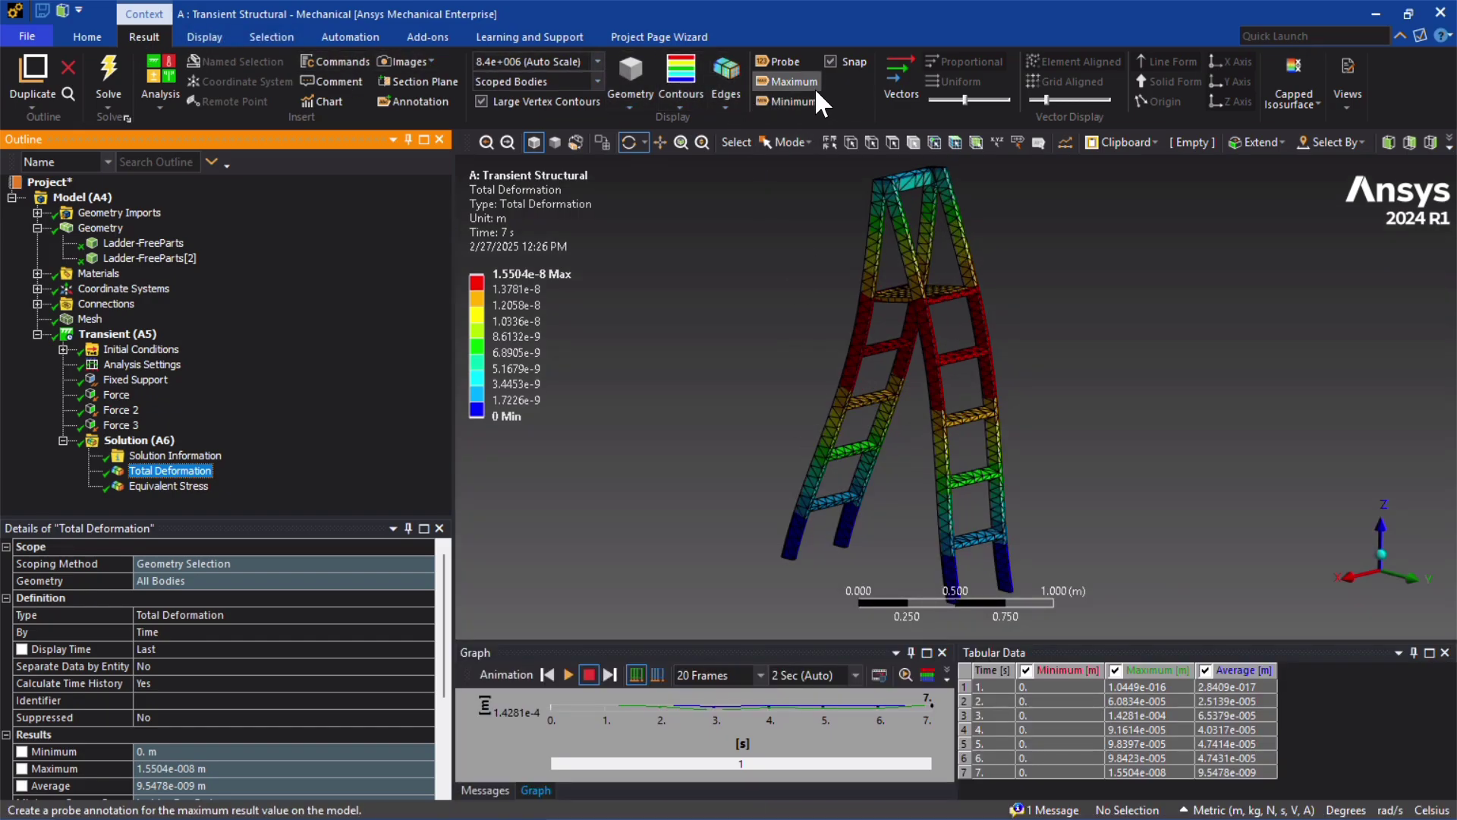
click(597, 61)
click(570, 92)
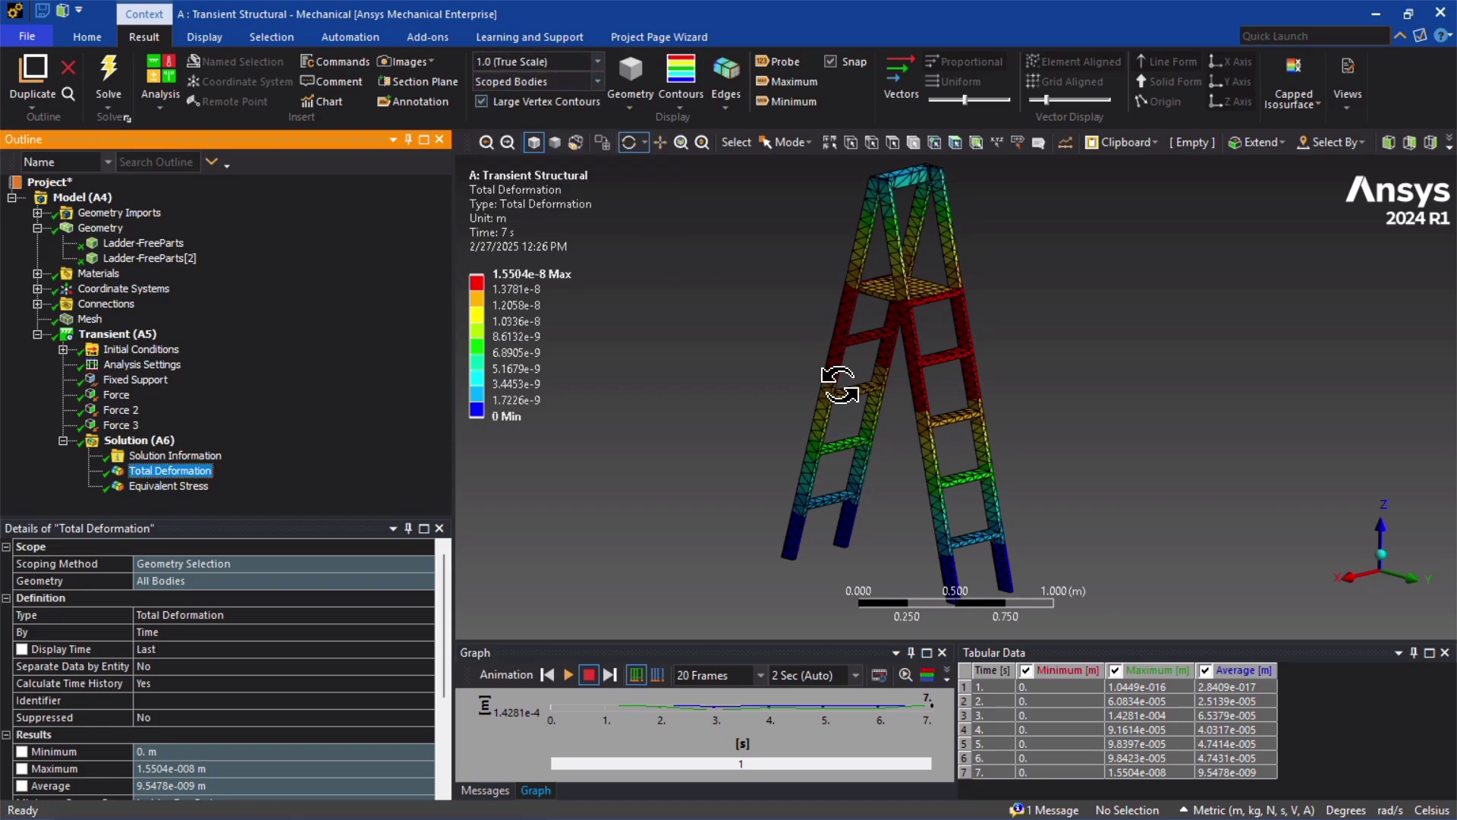
- Animate the total deformation result over time, followed by the equivalent stress result, and stop the playback
click(569, 675)
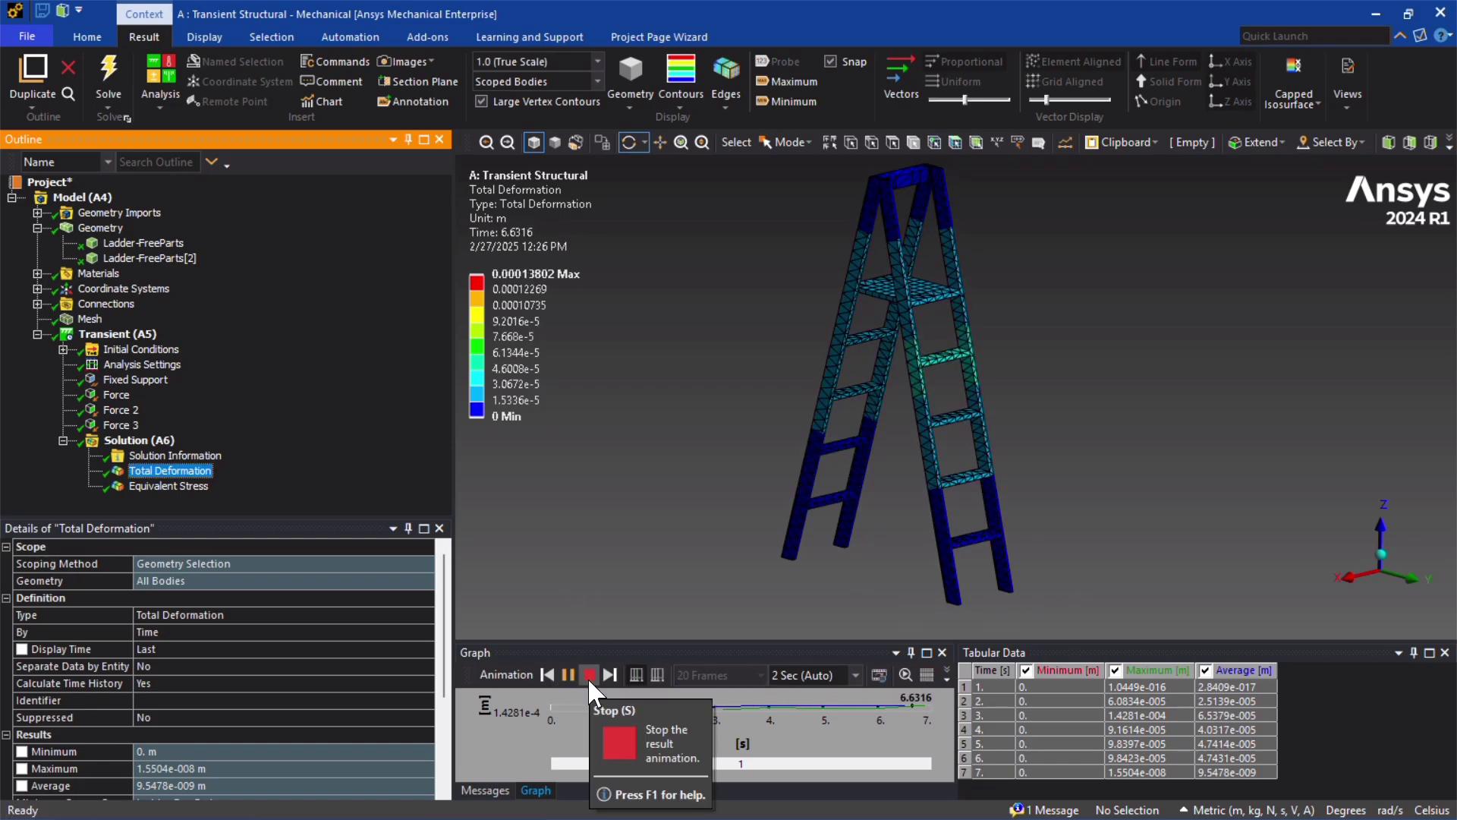
click(168, 485)
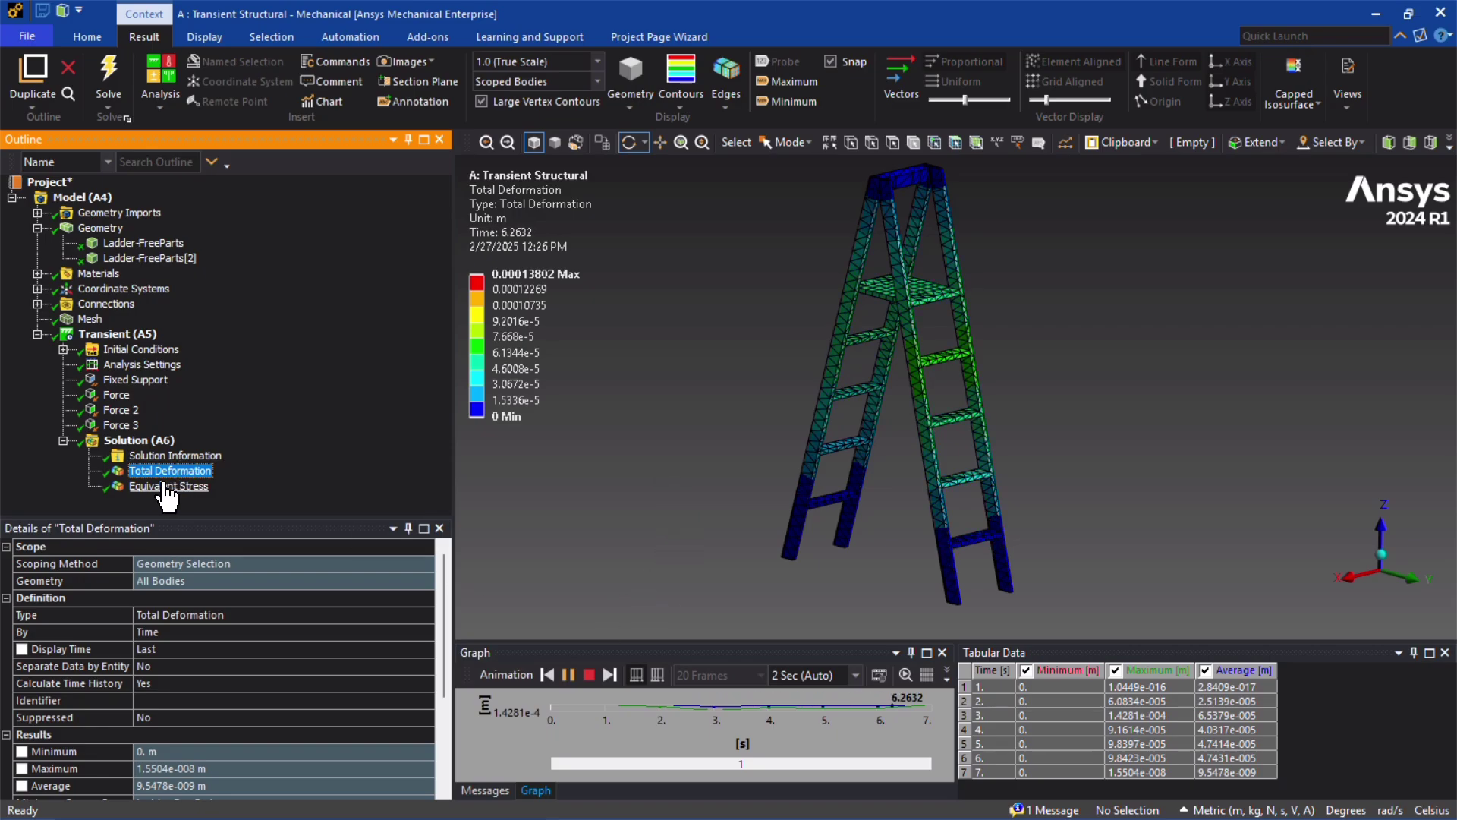
click(568, 675)
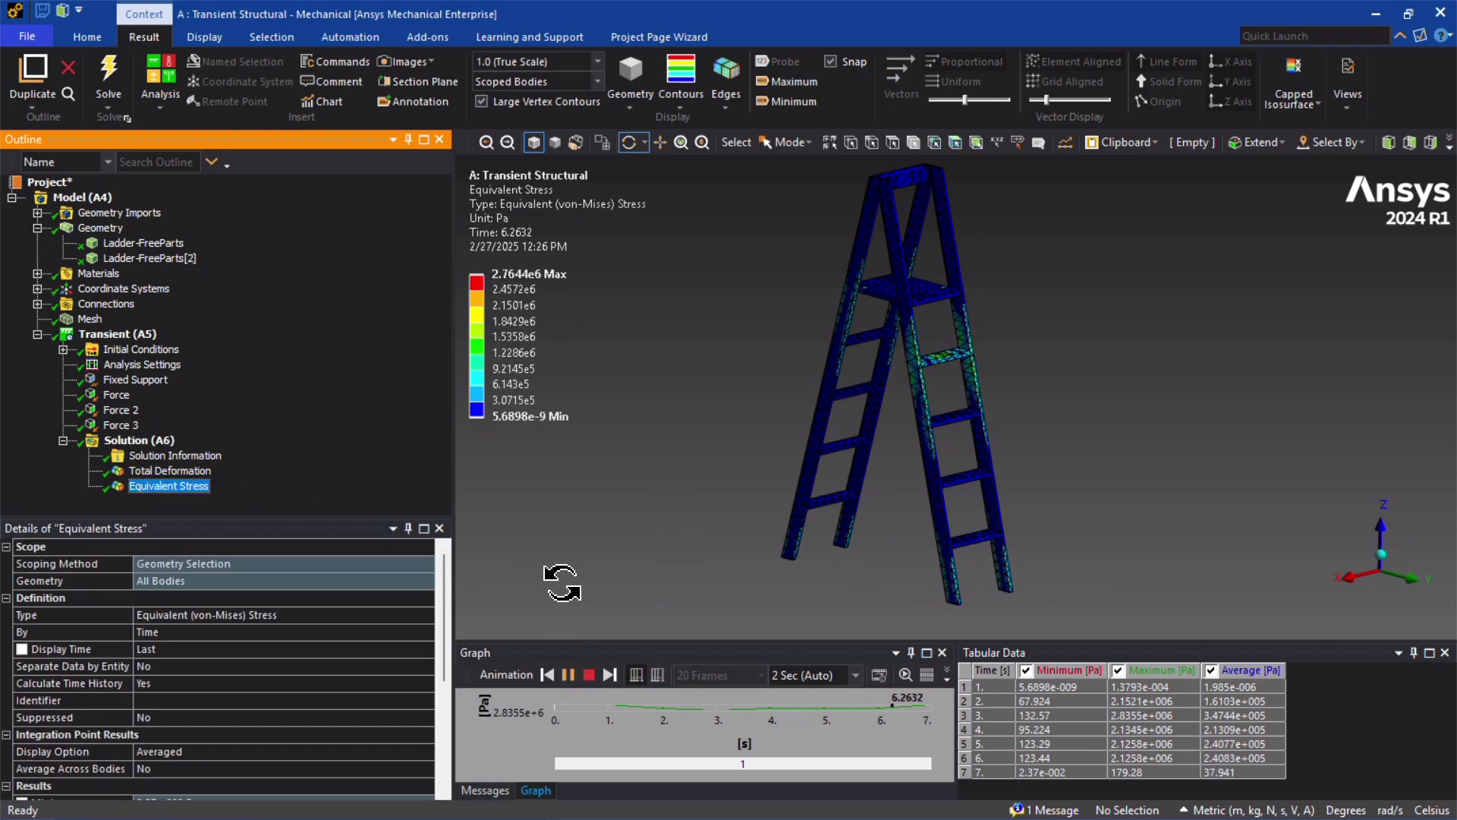
click(581, 675)
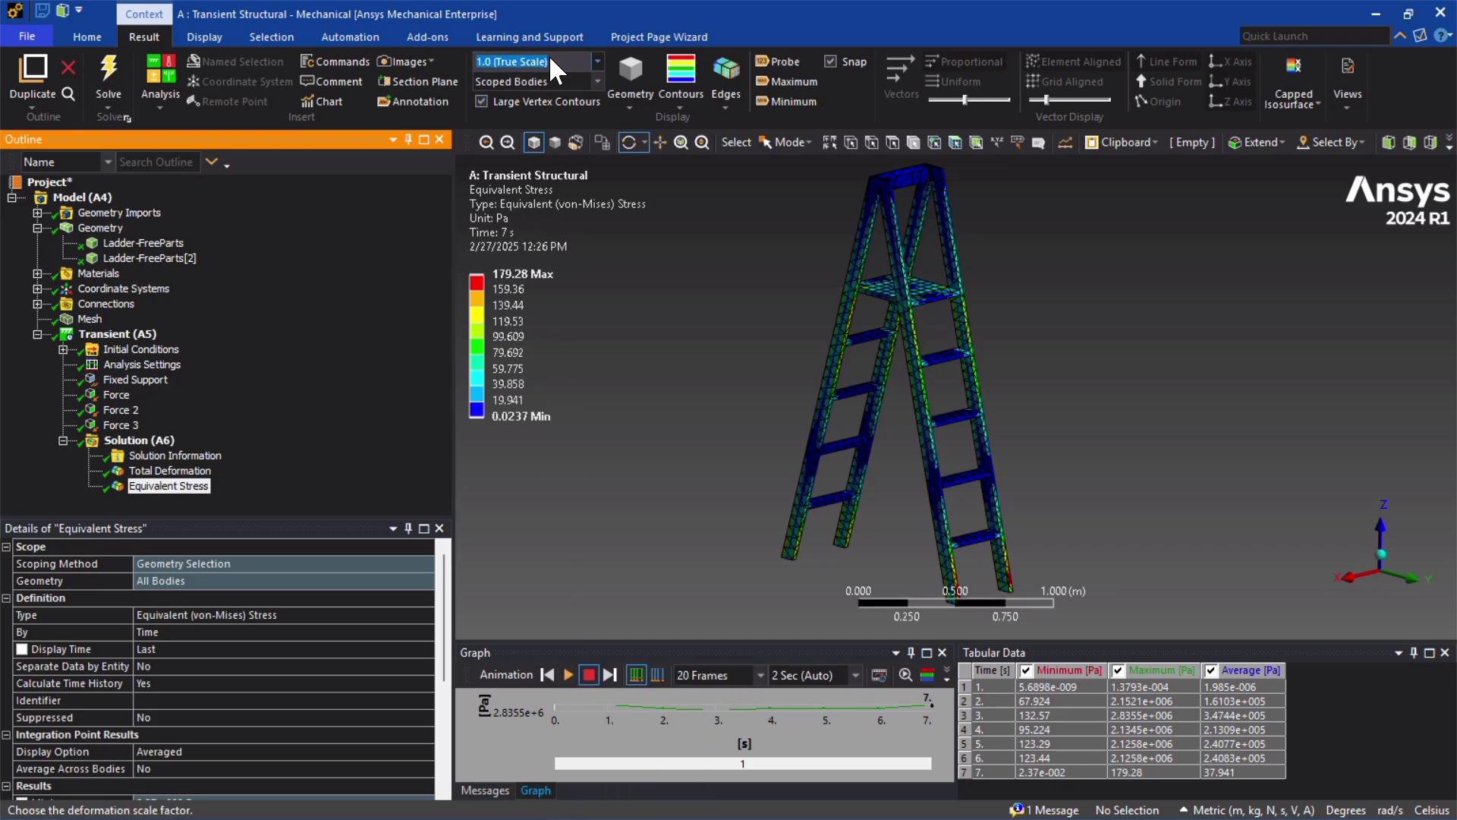
- Set the deformation scale factor of the result display to 1000
text(100)
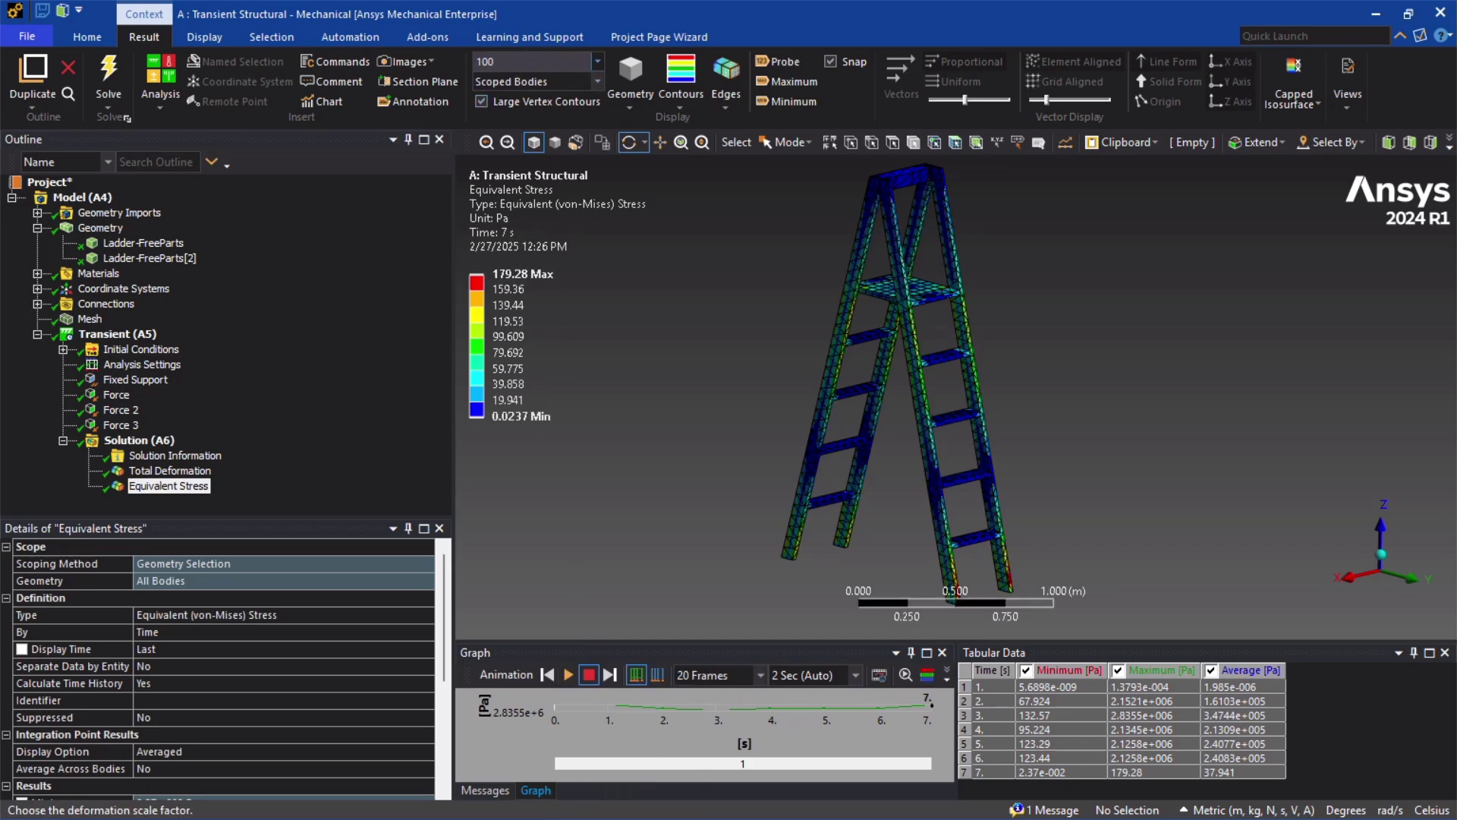
text(0)
key(Return)
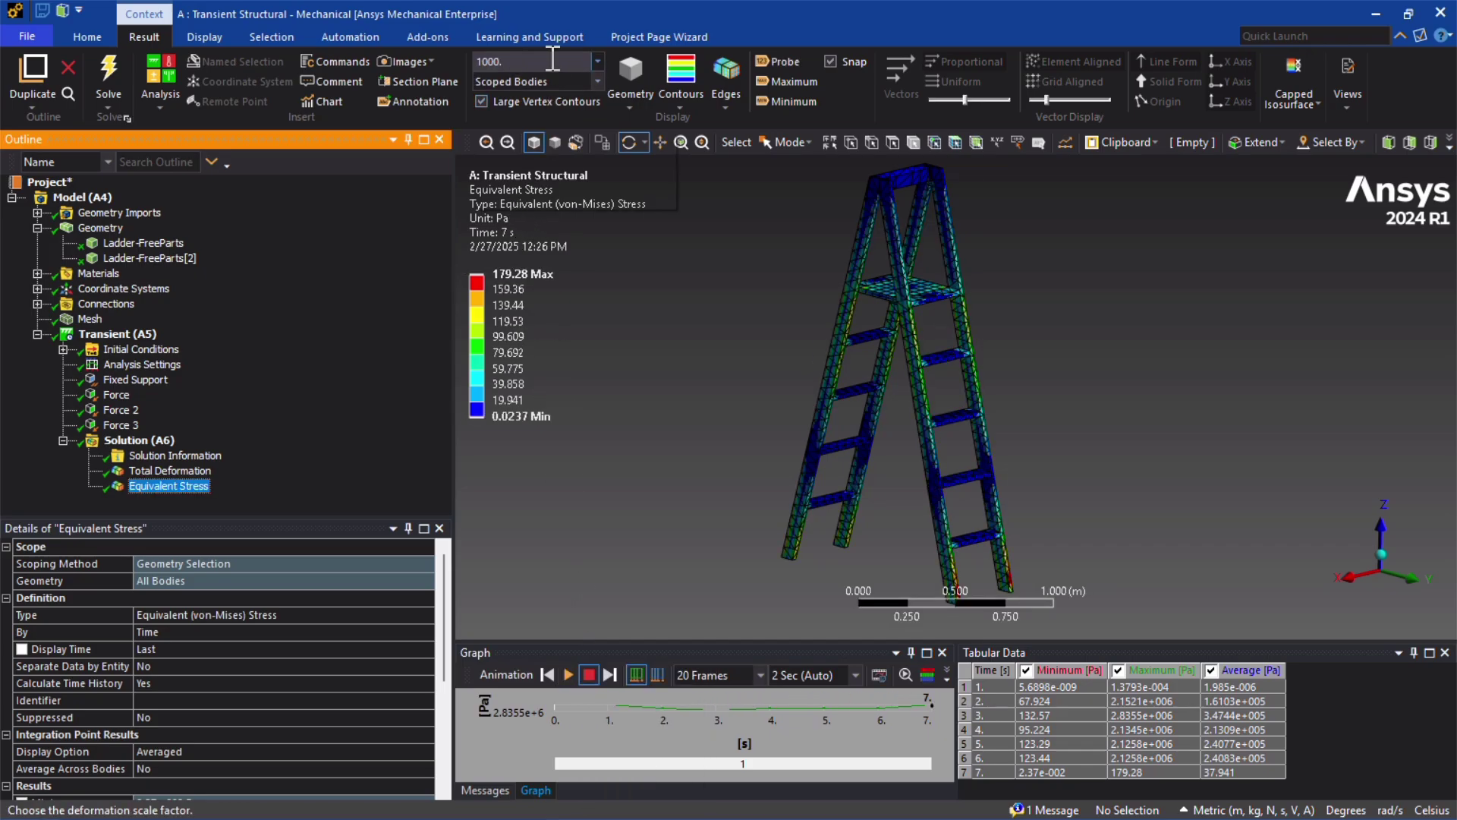
- Animate the equivalent stress result and the total deformation result at the exaggerated scale
click(568, 675)
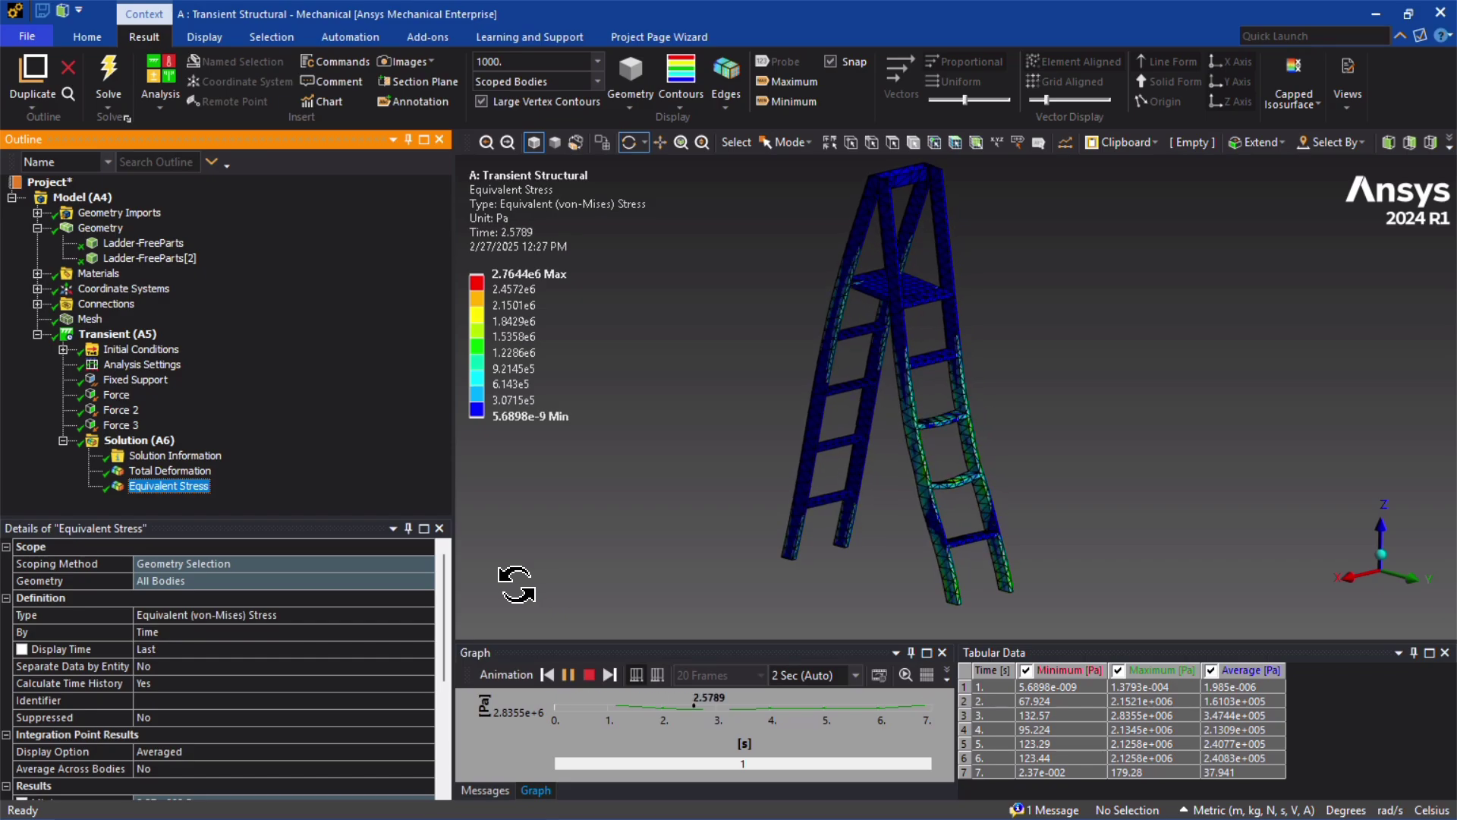
click(170, 470)
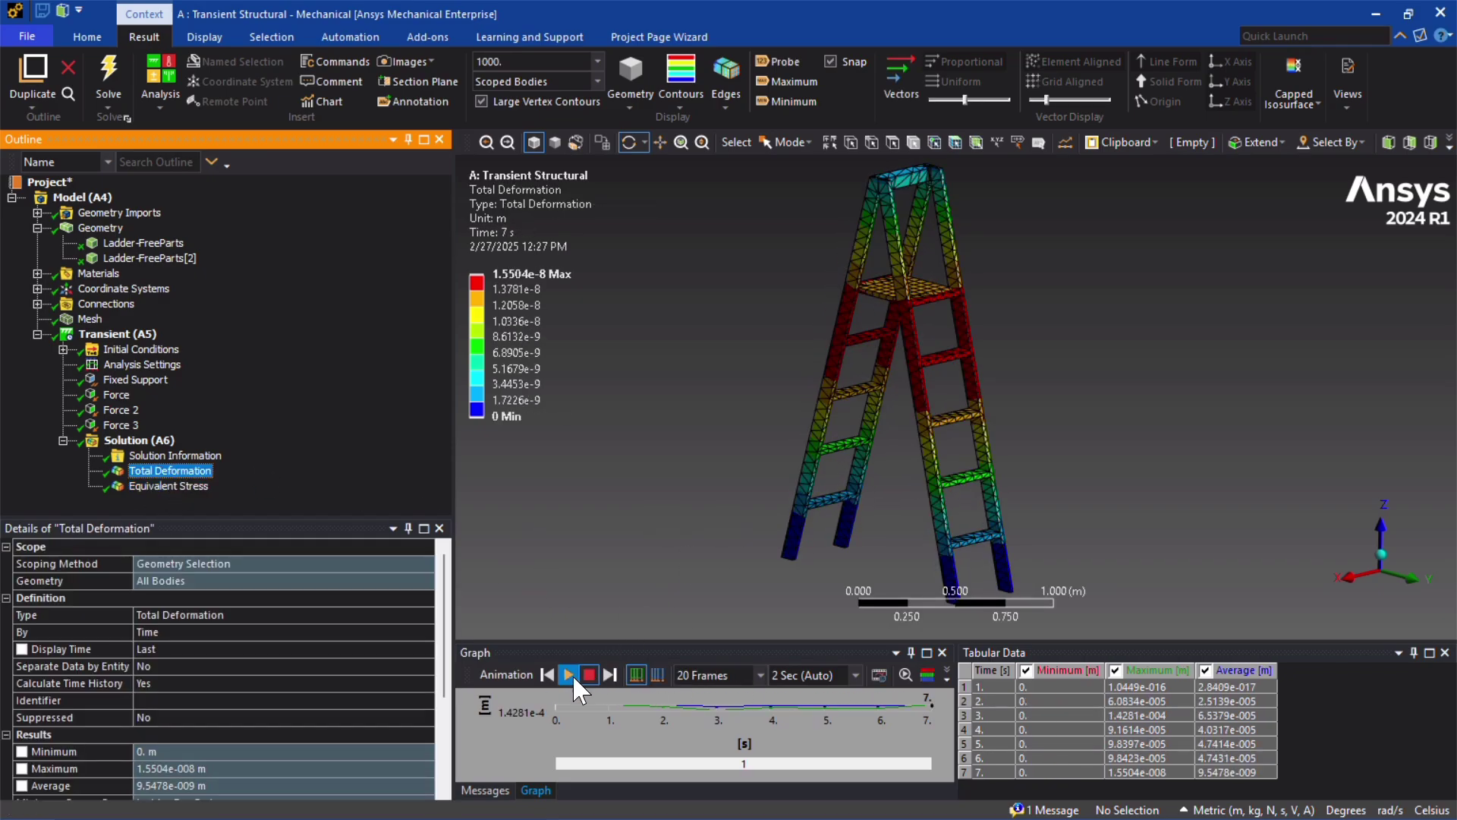
click(571, 677)
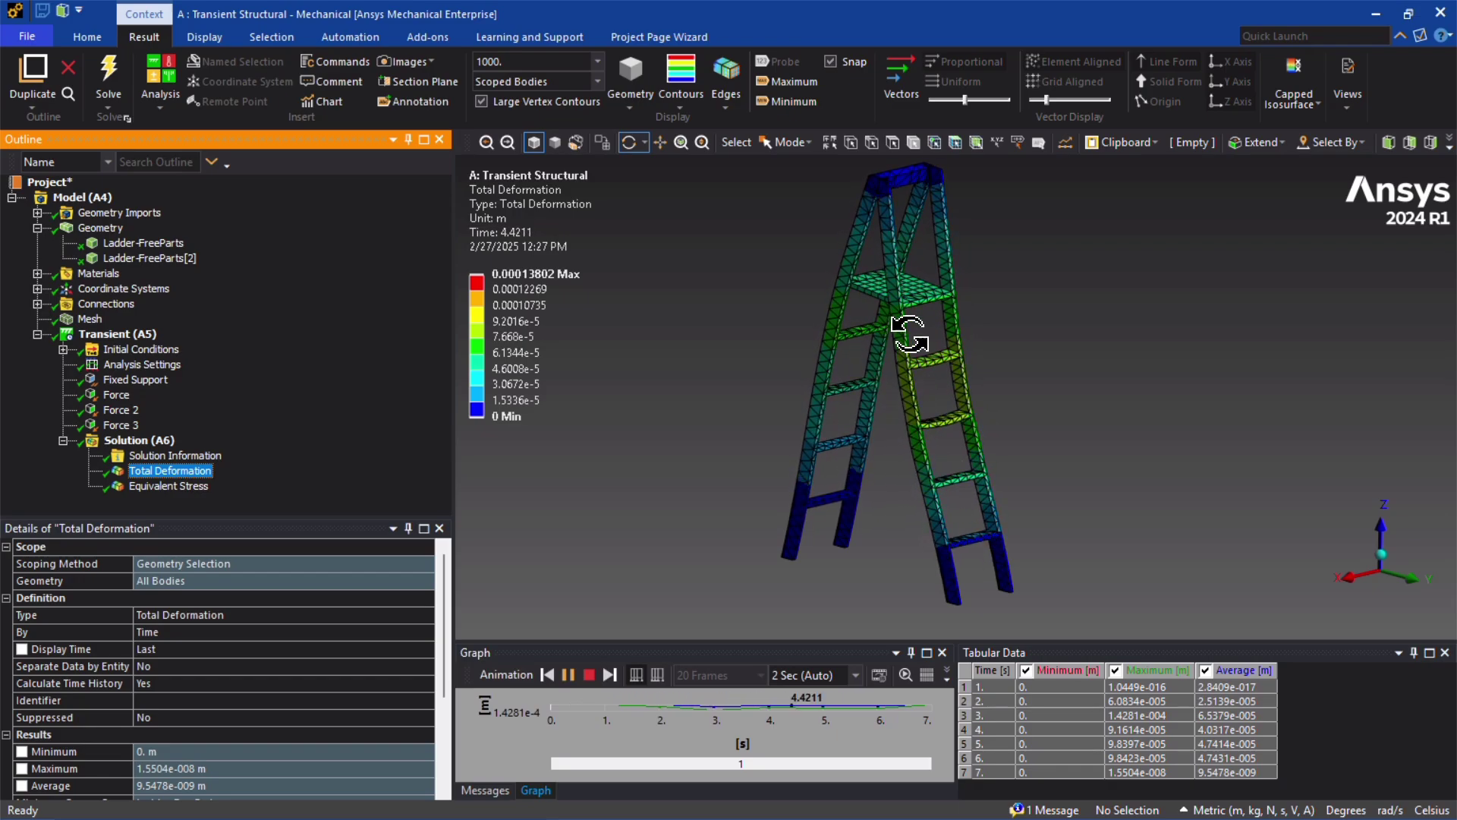
- In the analysis settings, set the minimum time step to 0.1 s, the maximum to 0.2 s and the initial to 0.1 s
click(121, 364)
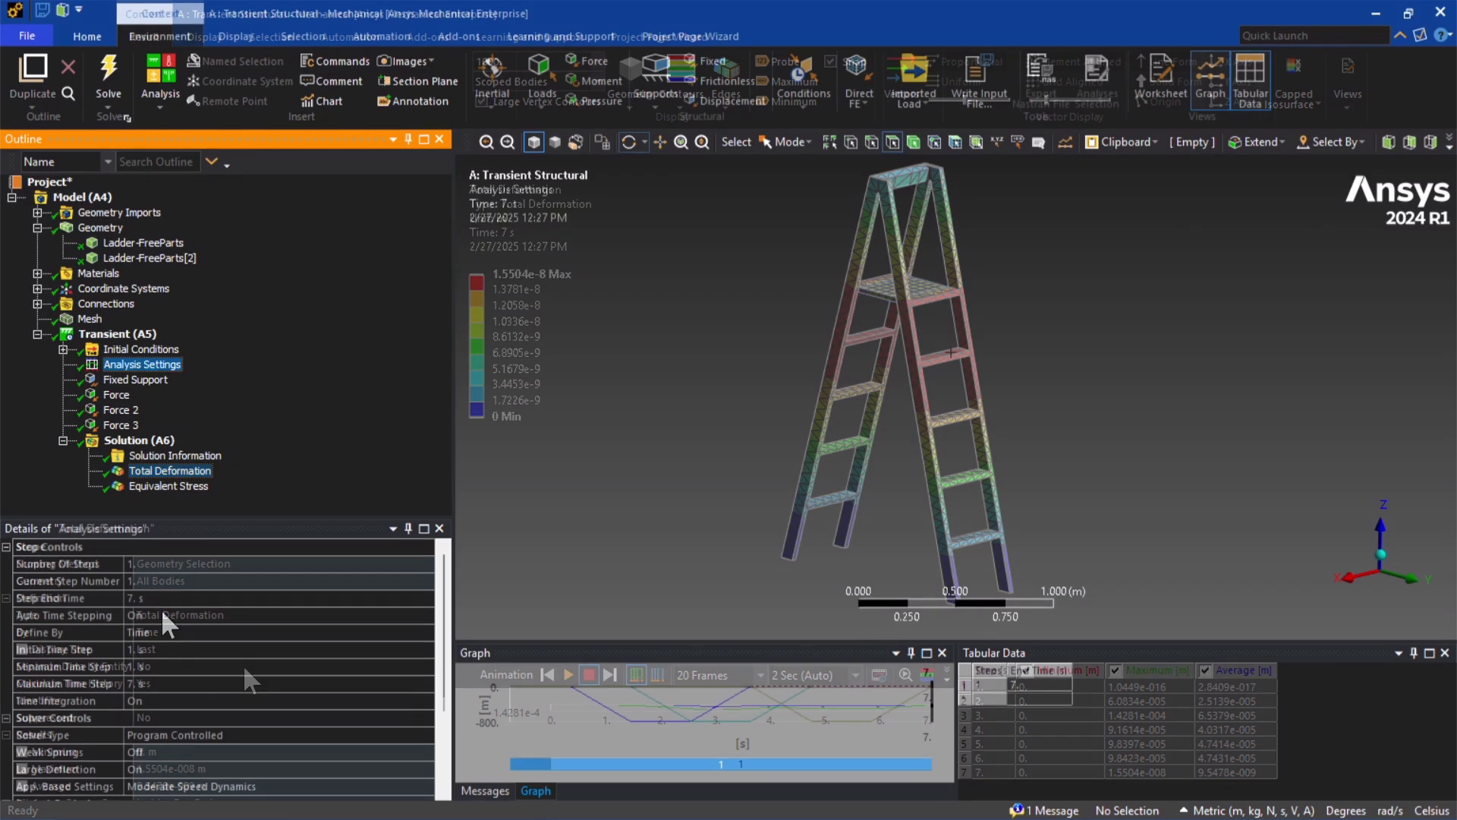
click(158, 667)
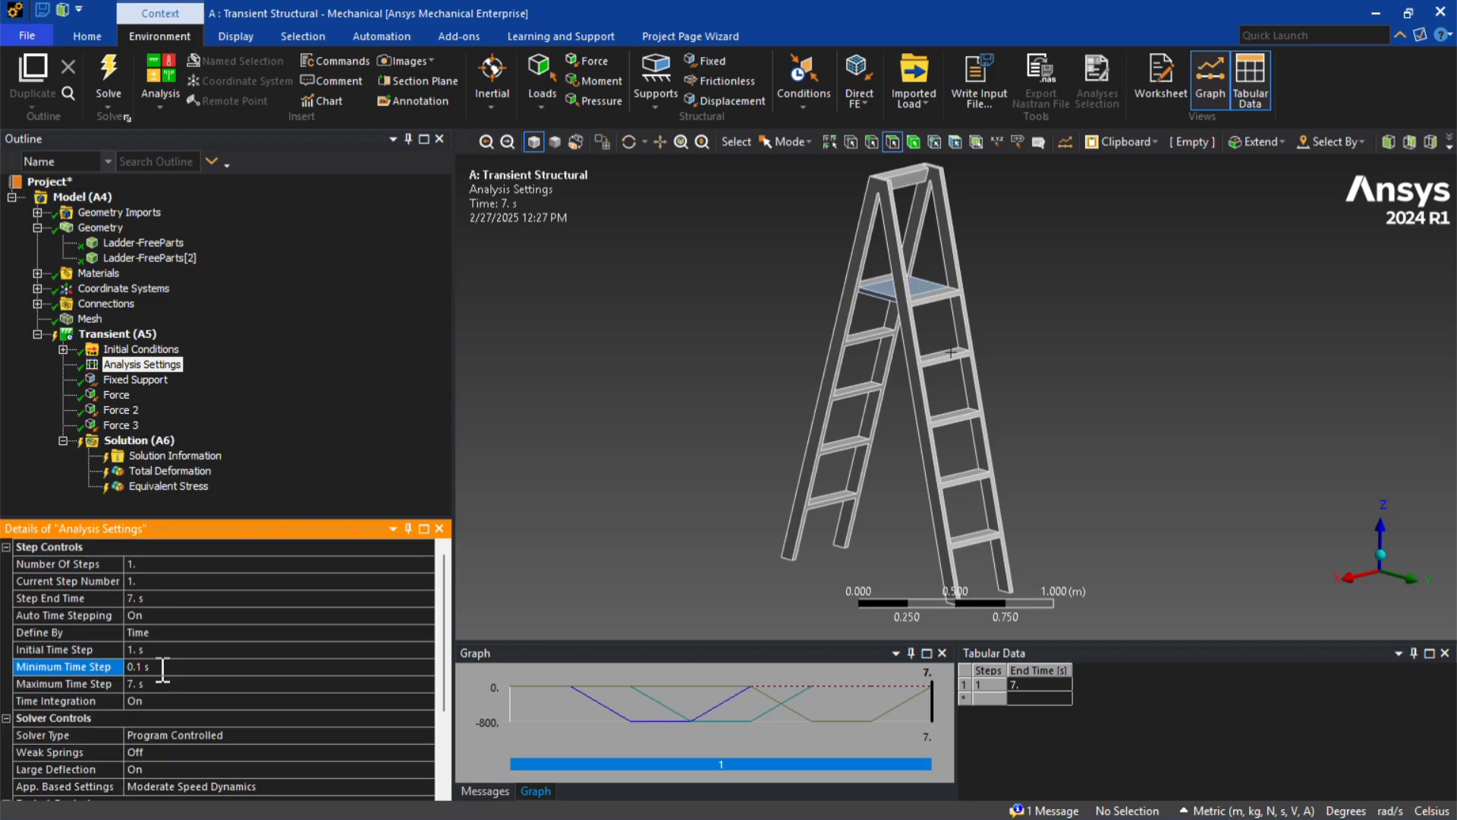
click(145, 683)
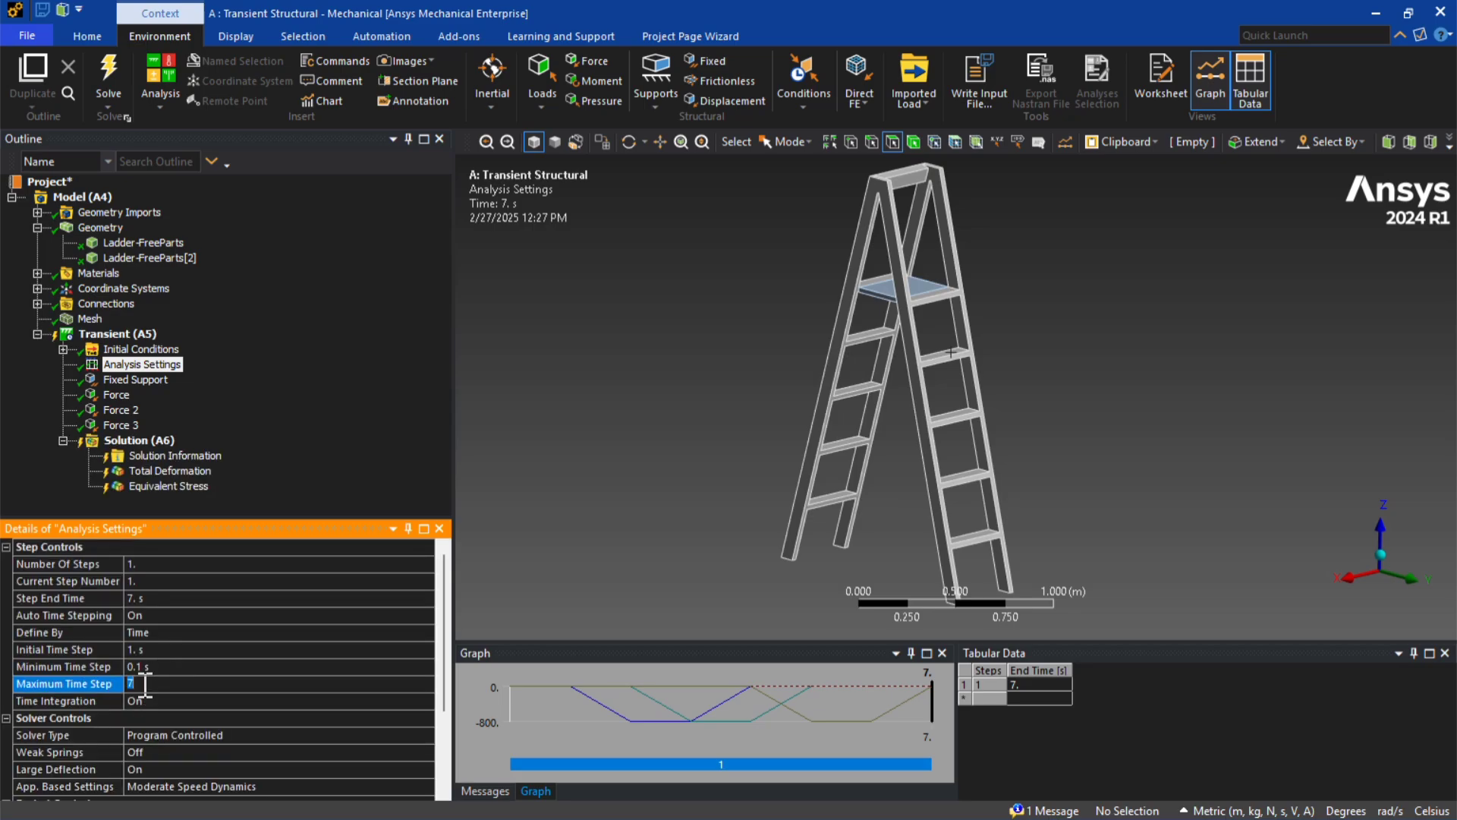
text(.2)
key(Return)
click(139, 649)
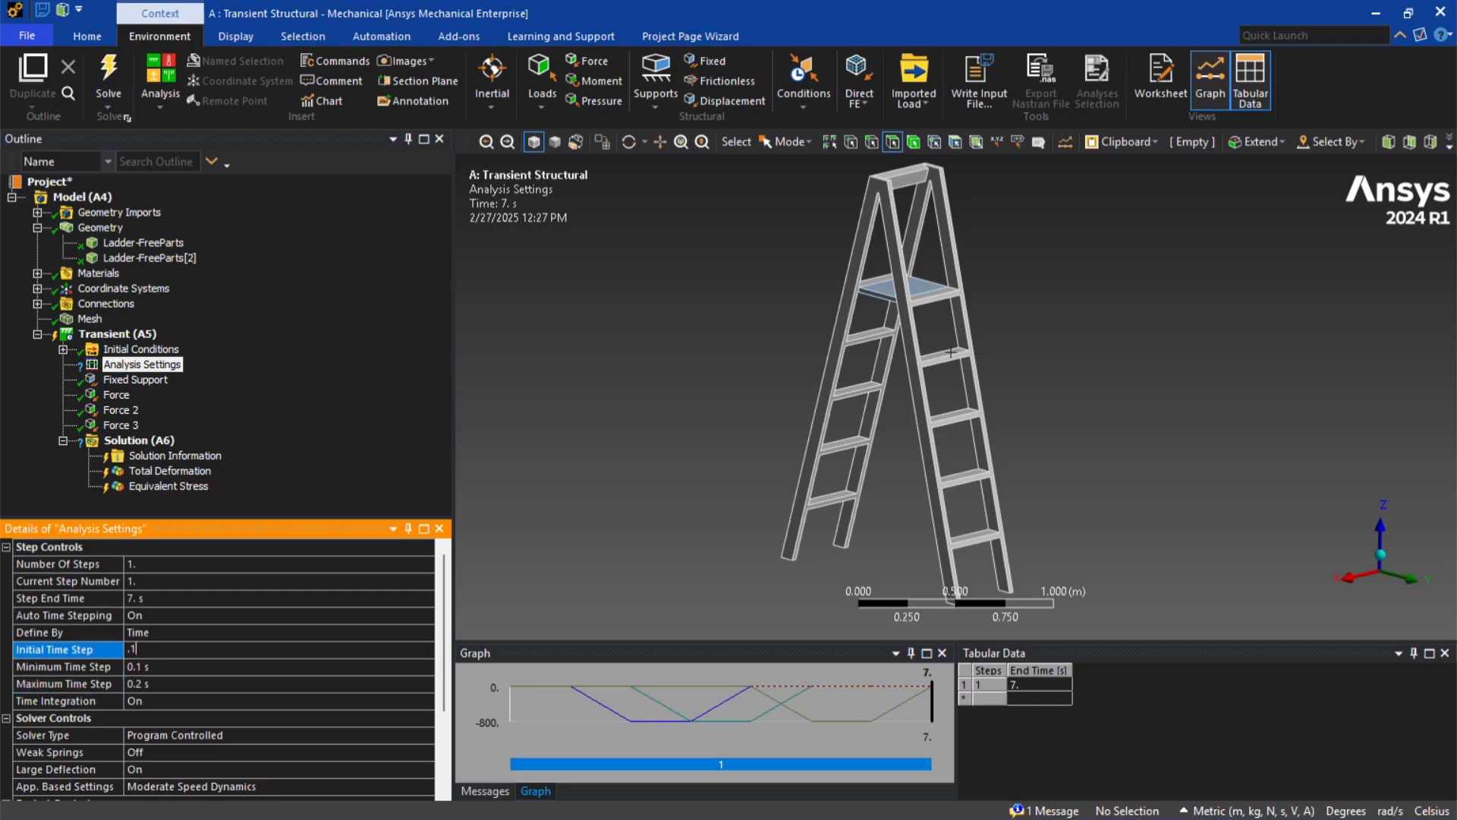
- Solve the transient analysis again with the refined time steps
click(136, 440)
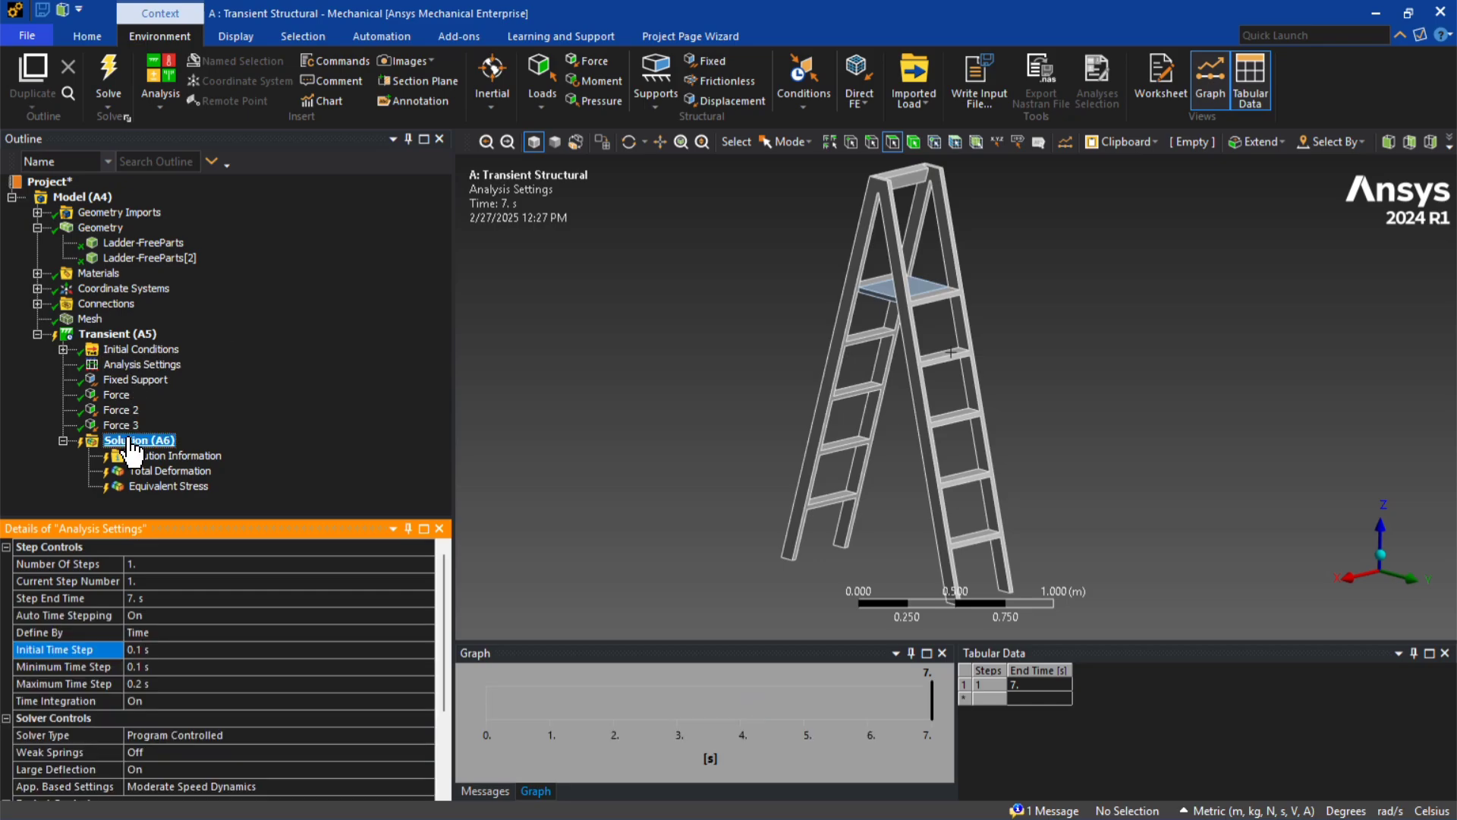
right_click(132, 440)
click(196, 473)
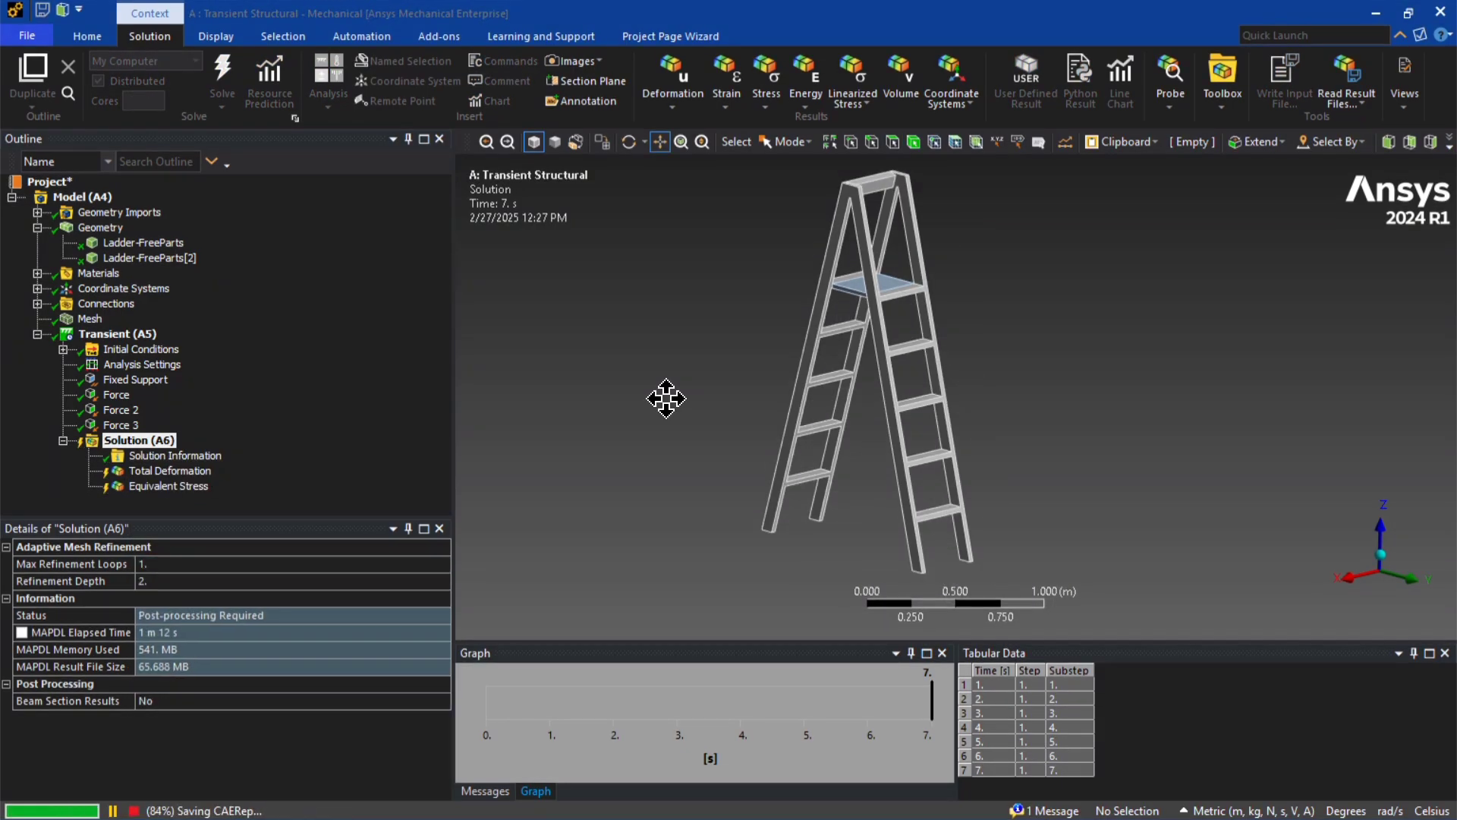
- Animate the re-solved total deformation result and enlarge the graph area to examine its curves over time
click(169, 472)
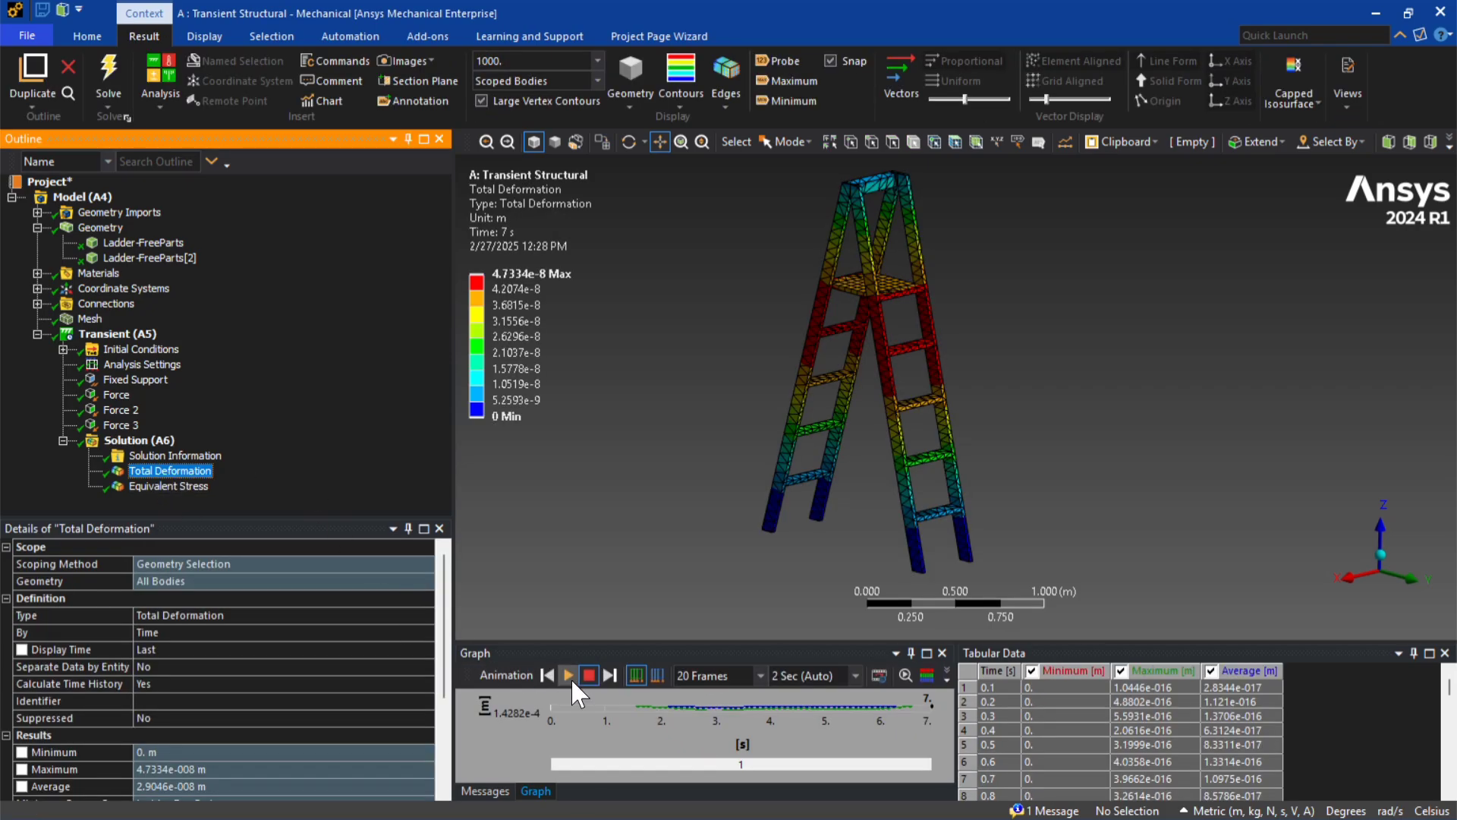
click(569, 674)
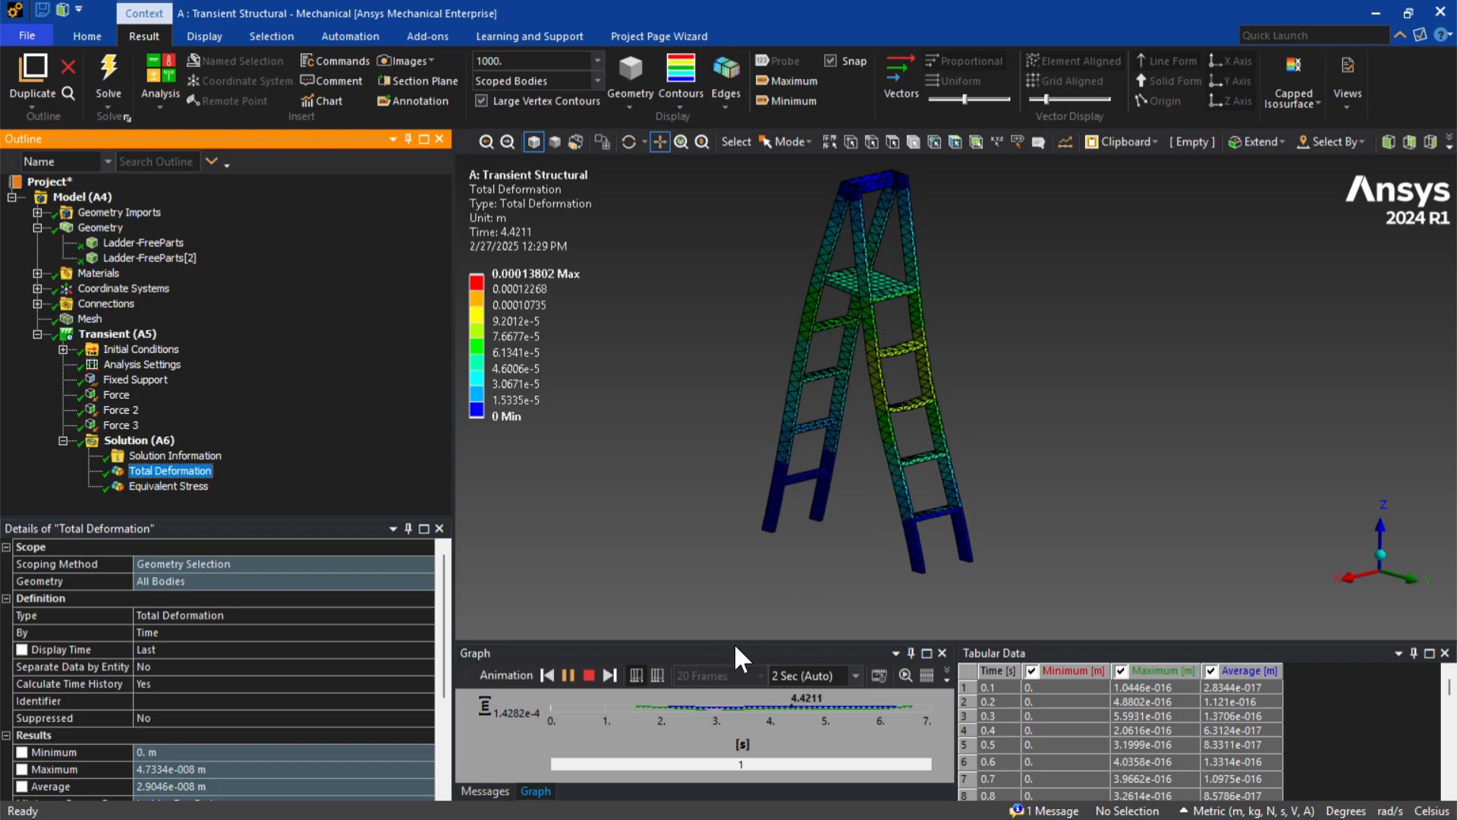
drag(735, 644, 751, 572)
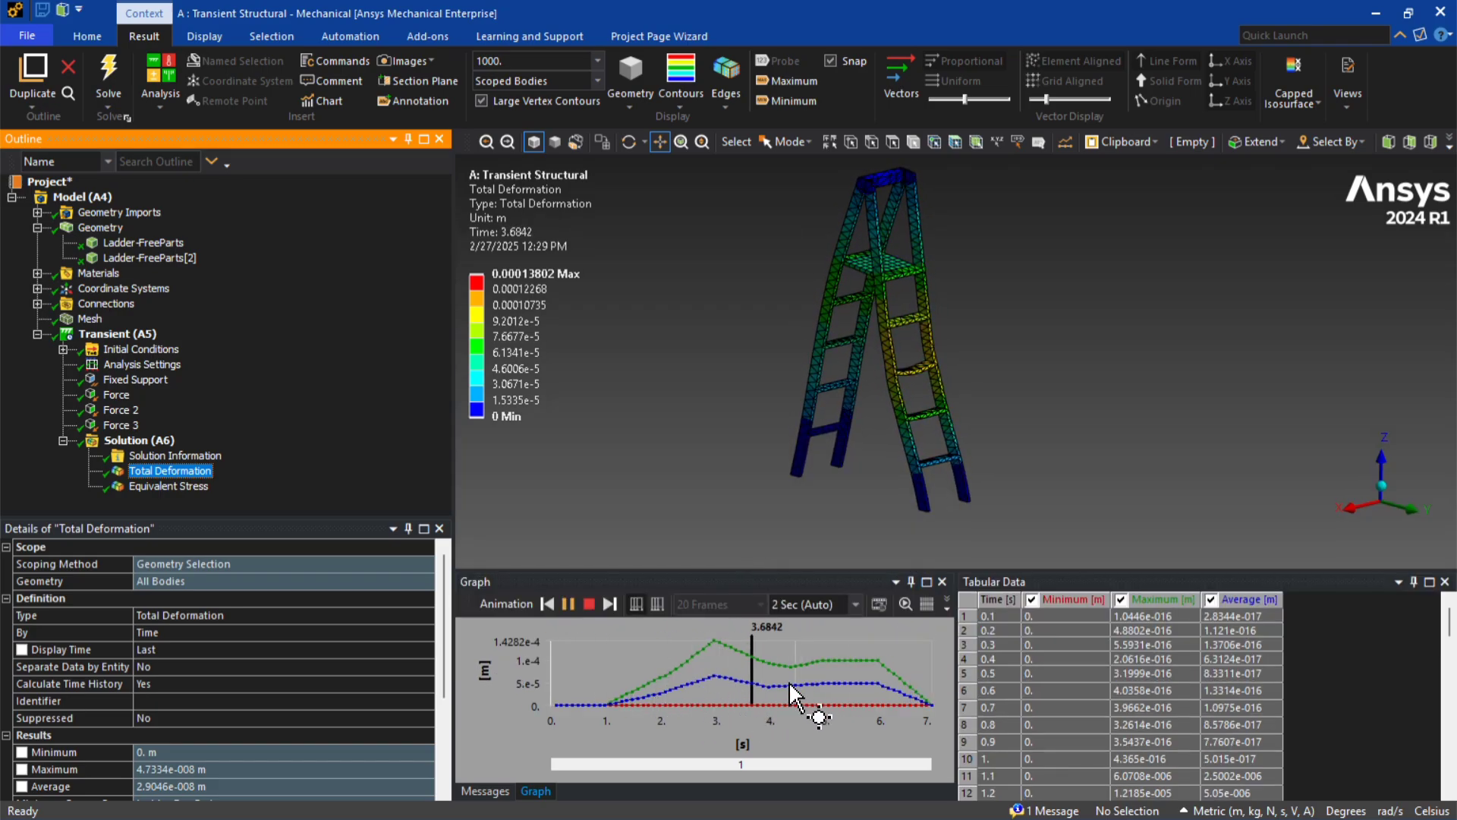
- Animate the re-solved equivalent stress result, stop the playback and return to the total deformation result
click(167, 486)
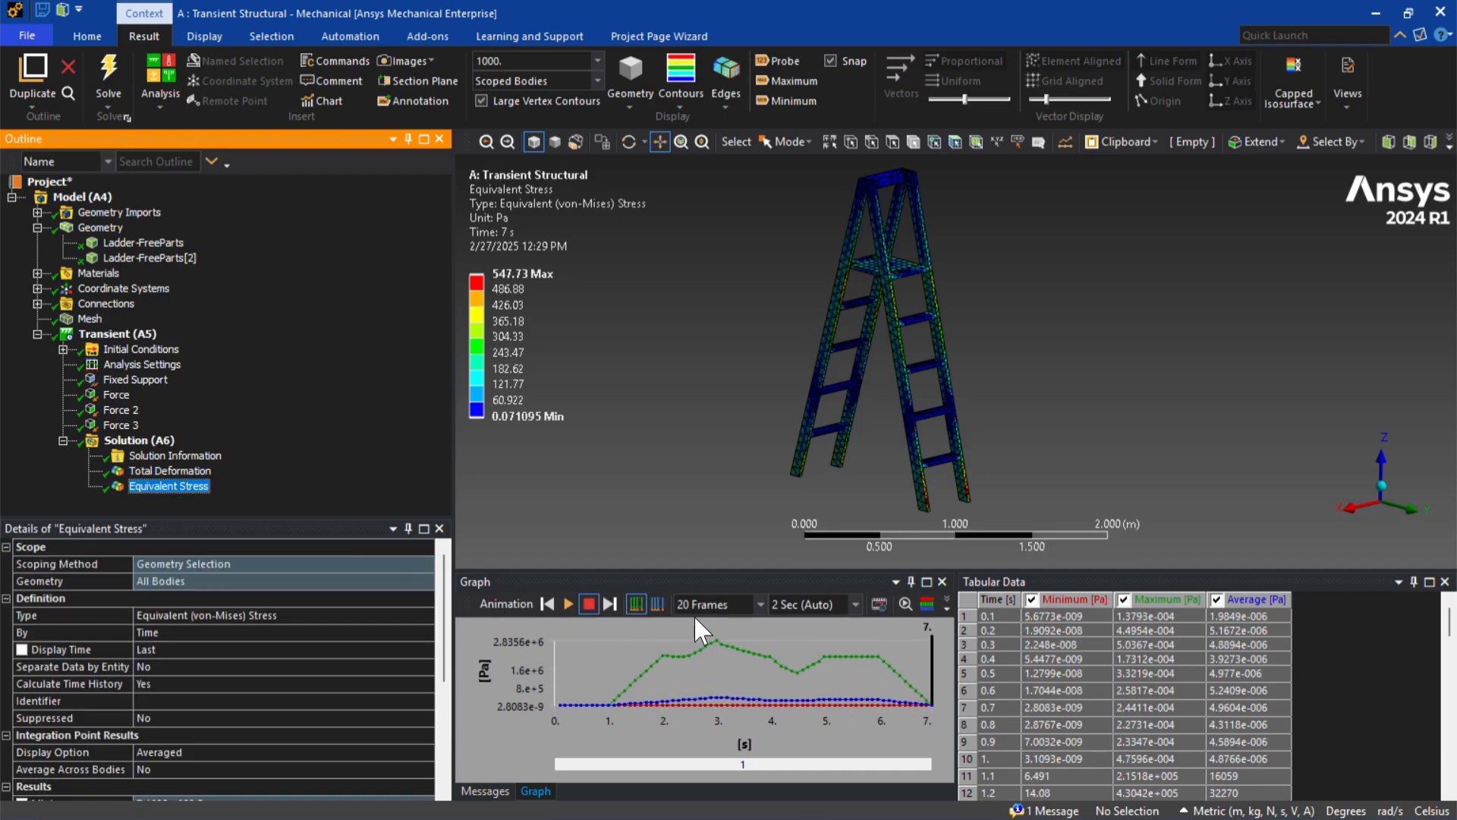
click(566, 604)
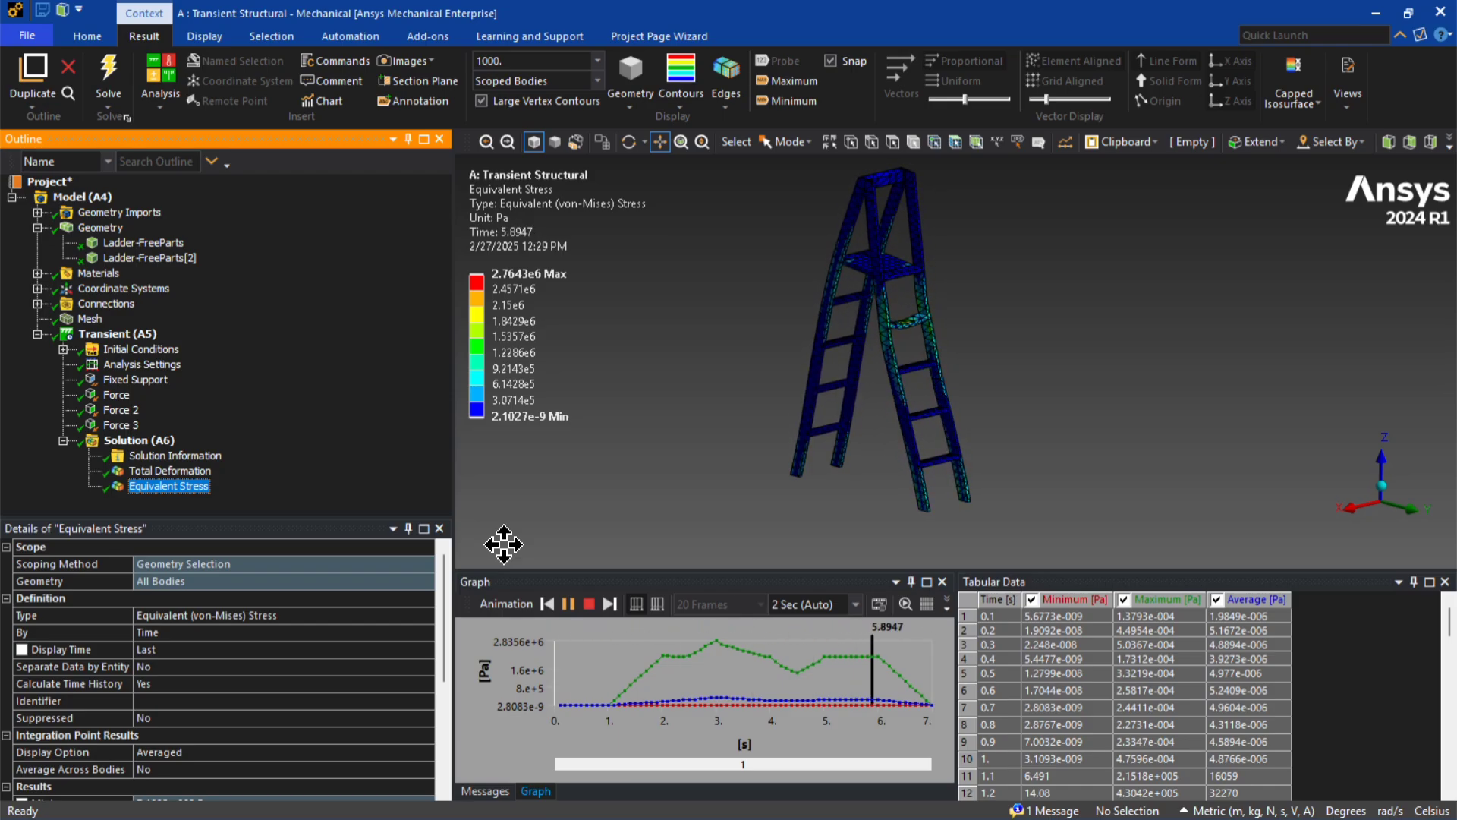
click(589, 603)
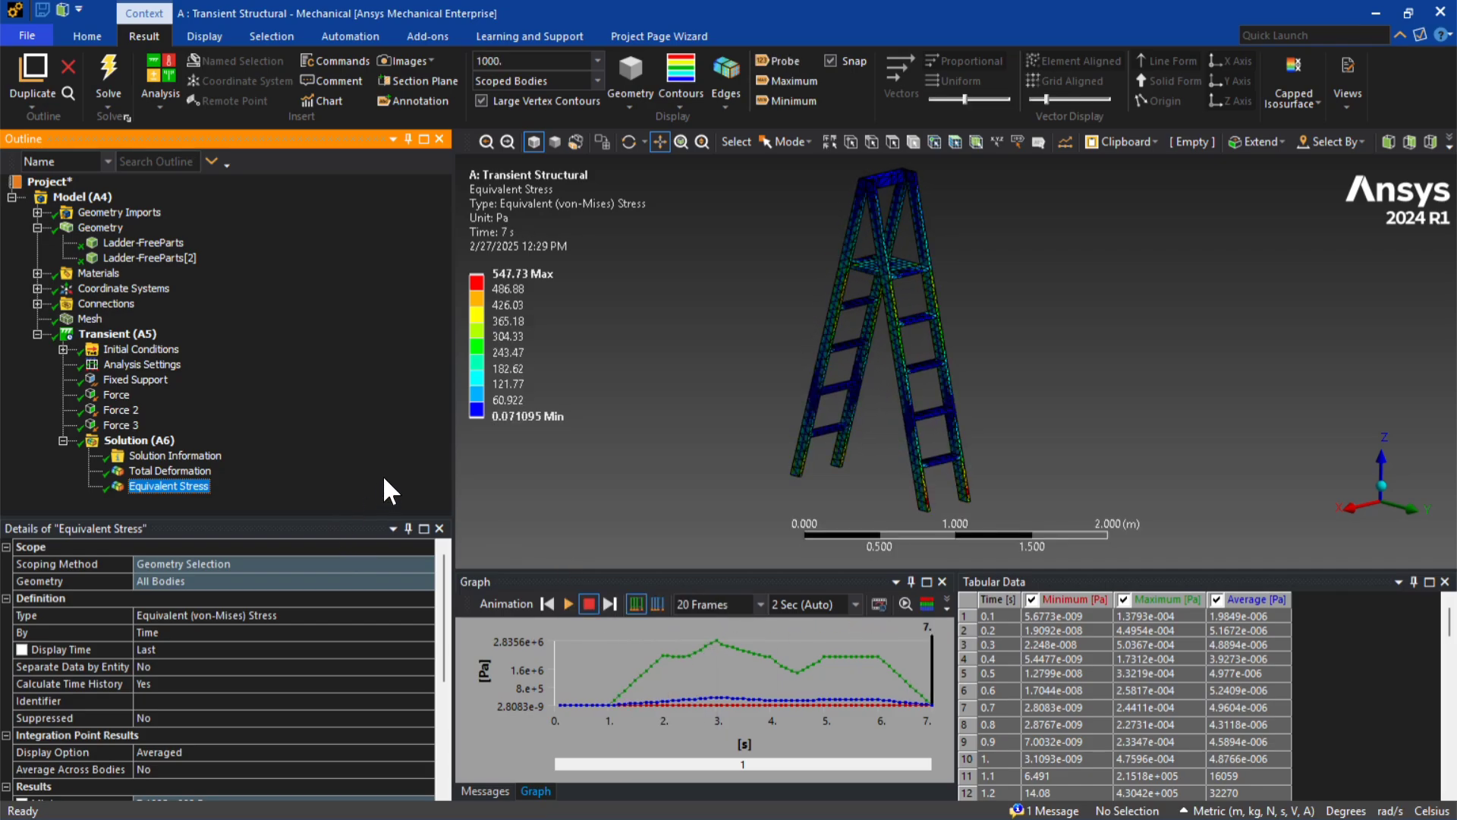
click(190, 471)
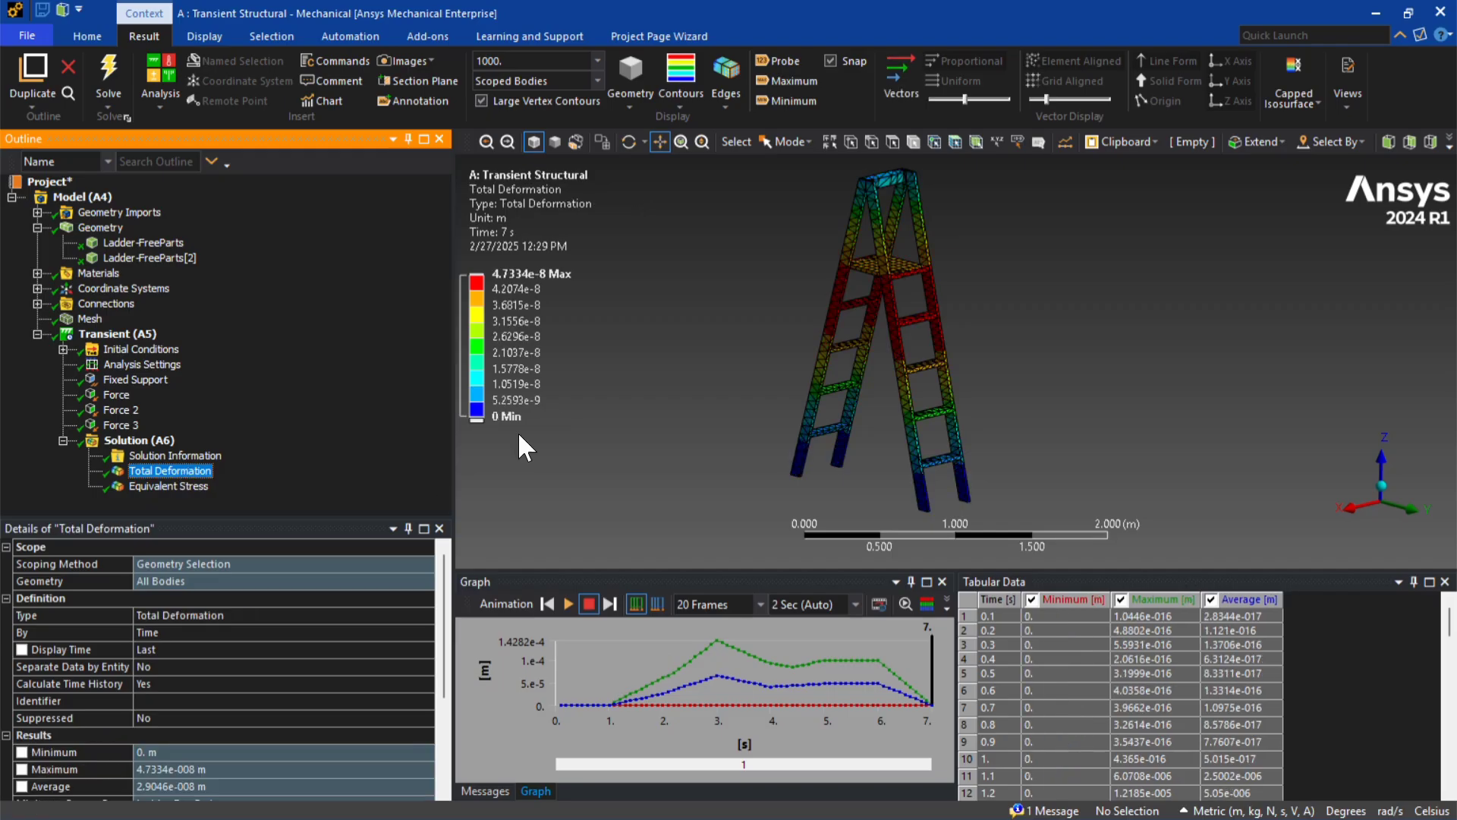